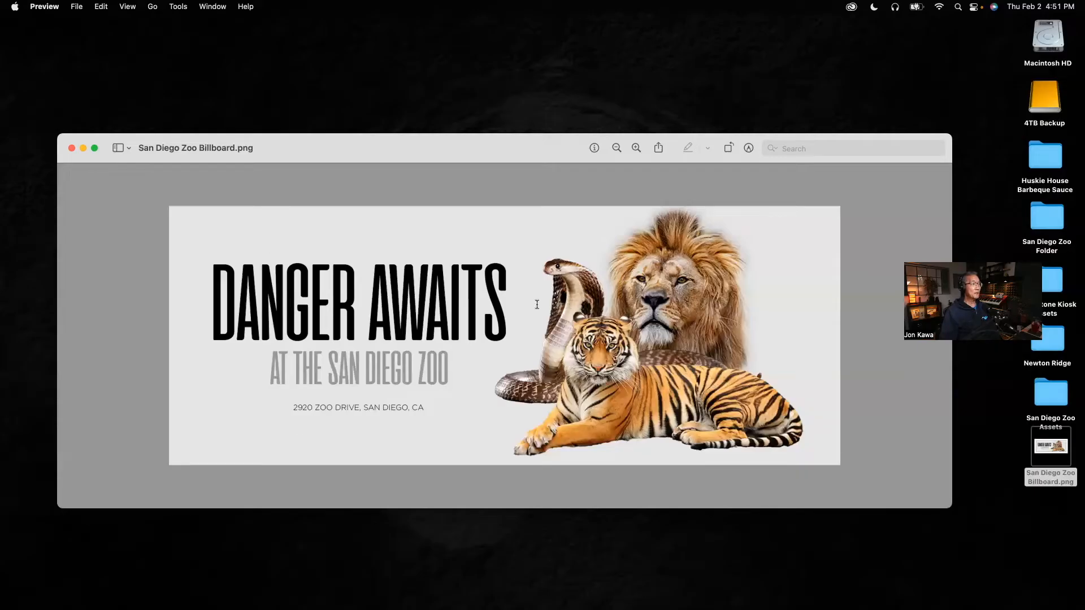
Minimize the San Diego Zoo Billboard.png preview and switch to Photoshop
click(380, 239)
click(83, 149)
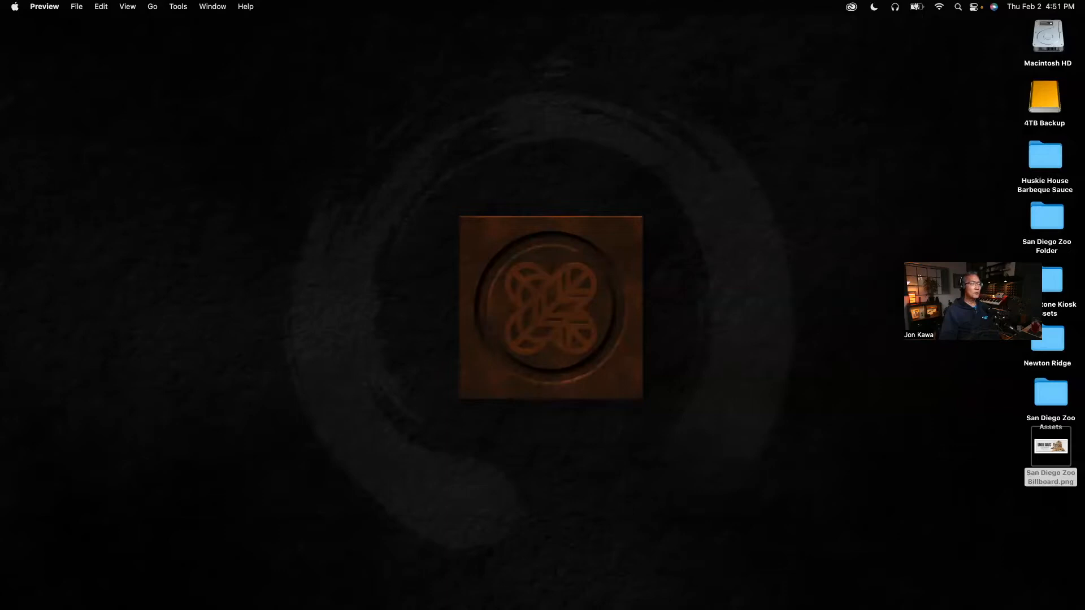
mouse_move(393, 604)
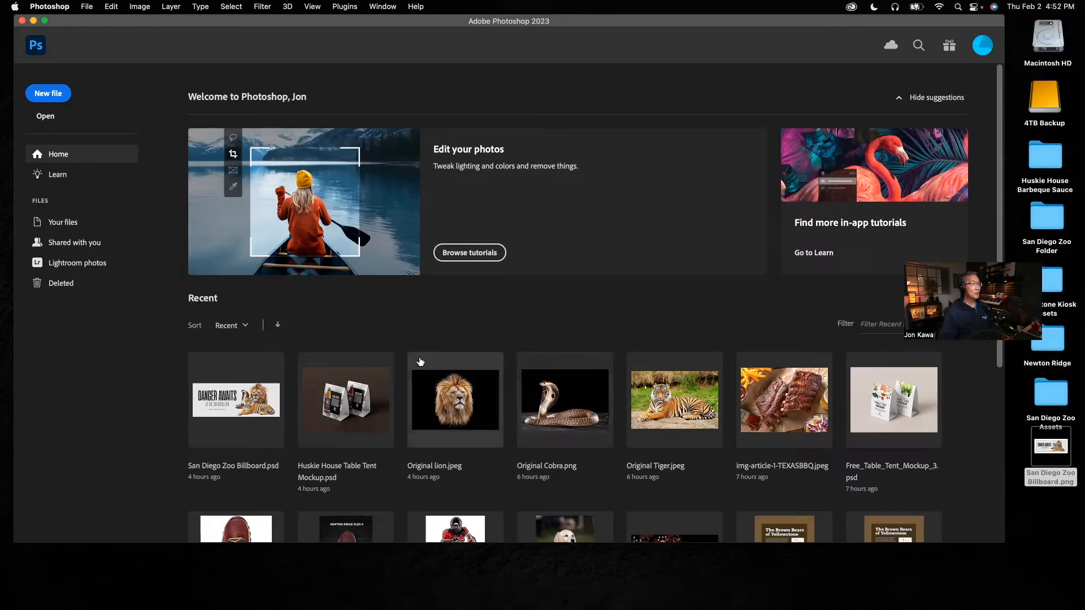
Start a new document measured in inches, 22 inches wide and 8.5 inches high
click(56, 96)
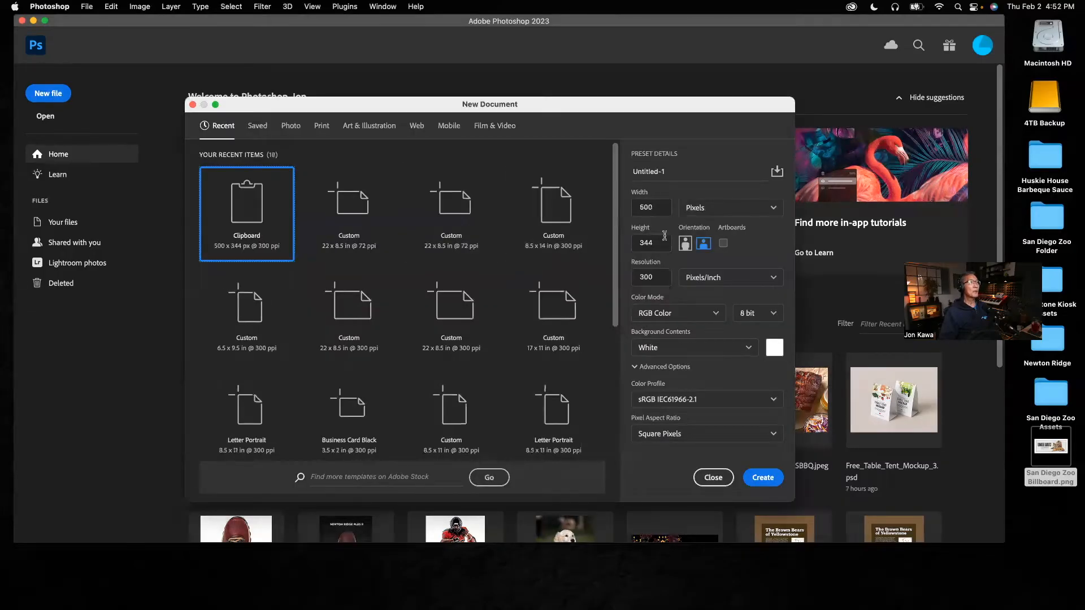
click(773, 213)
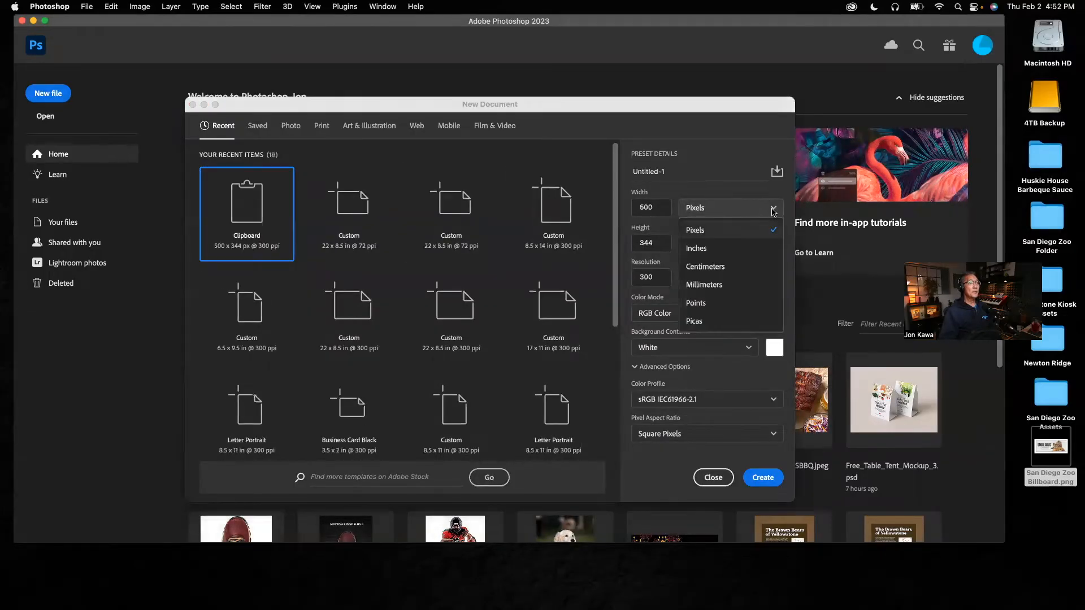
click(701, 246)
click(656, 207)
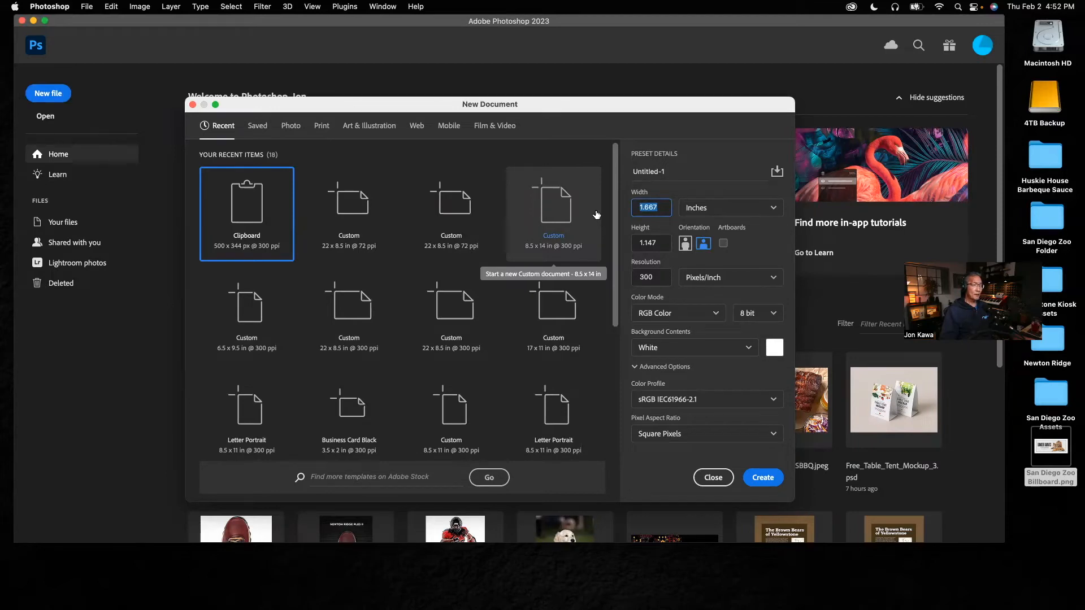
text(22)
drag(665, 242, 616, 241)
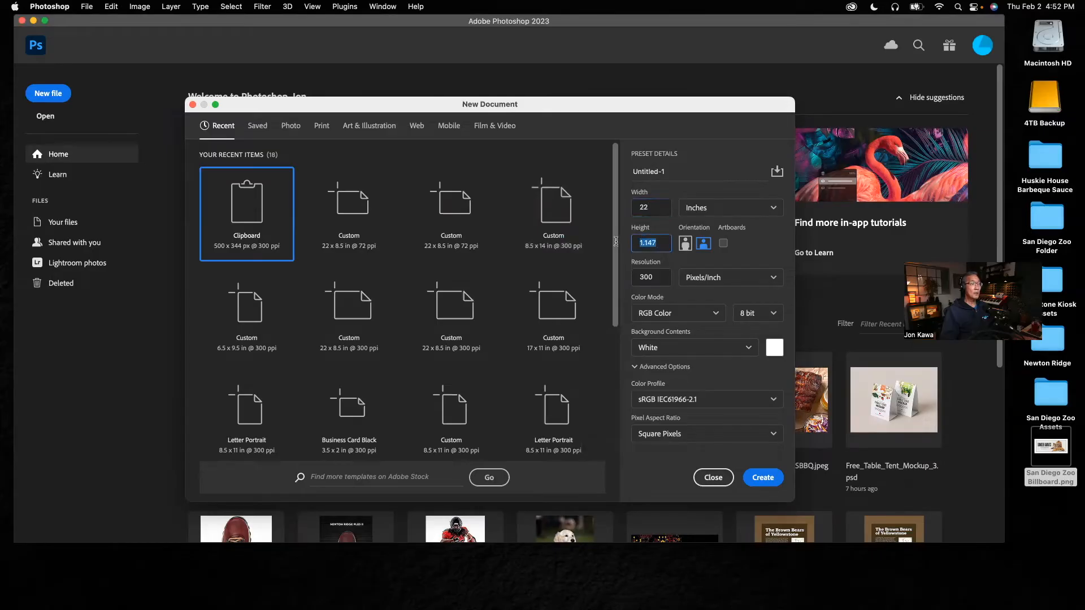
text(8.5)
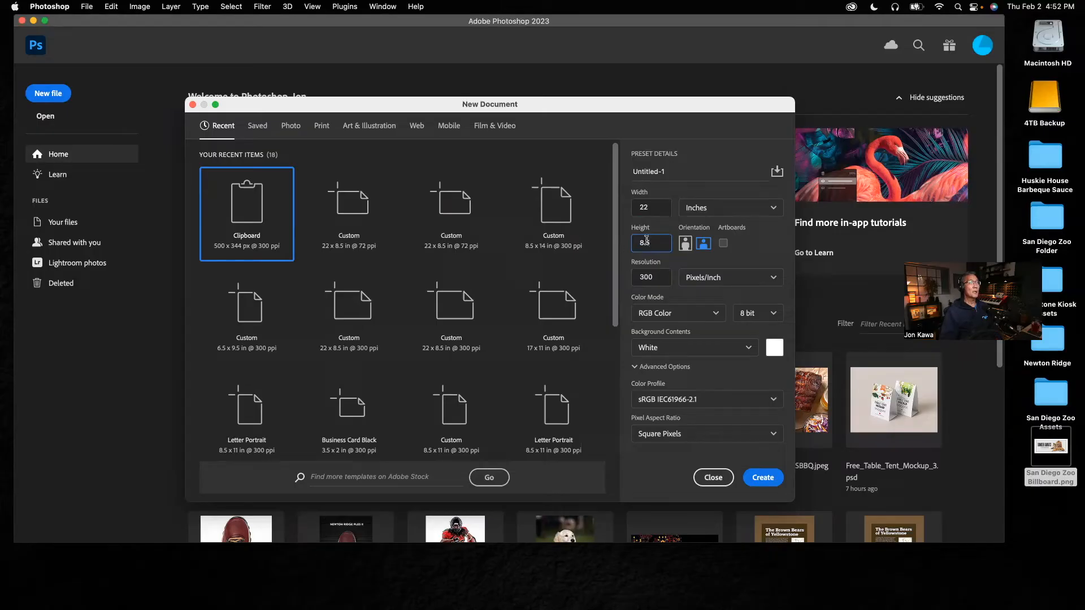
Set the resolution to 72 pixels/inch, create the document and fit the canvas to the window
drag(657, 278, 631, 281)
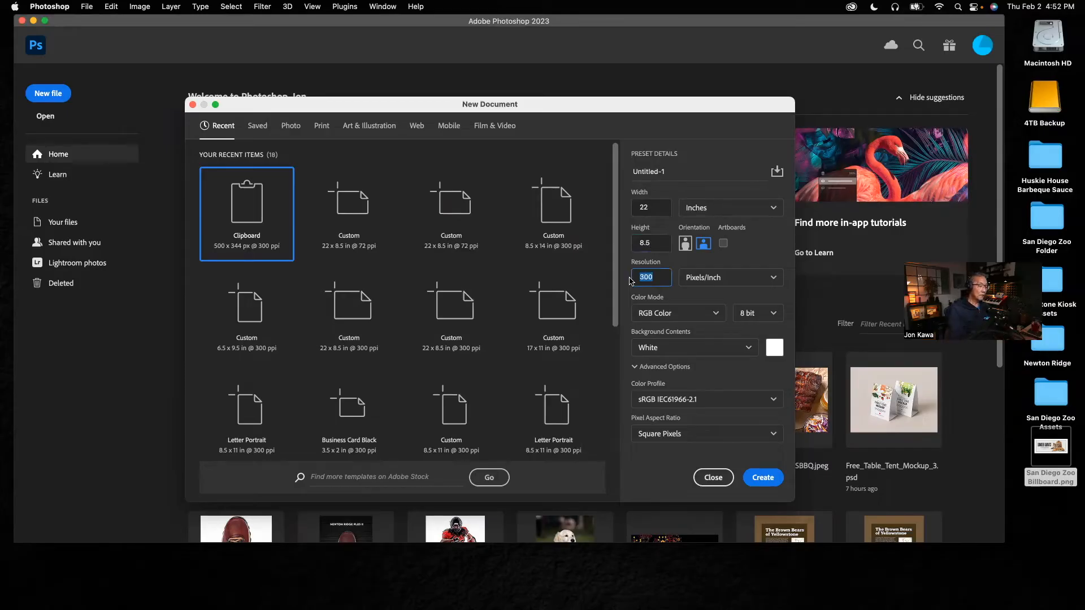
text(72)
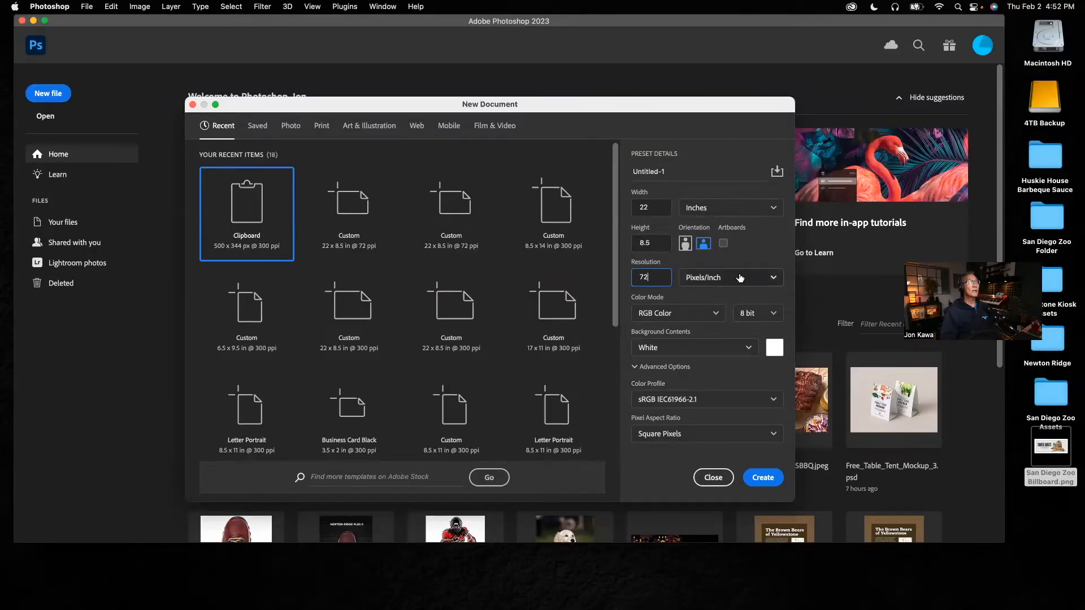
click(767, 479)
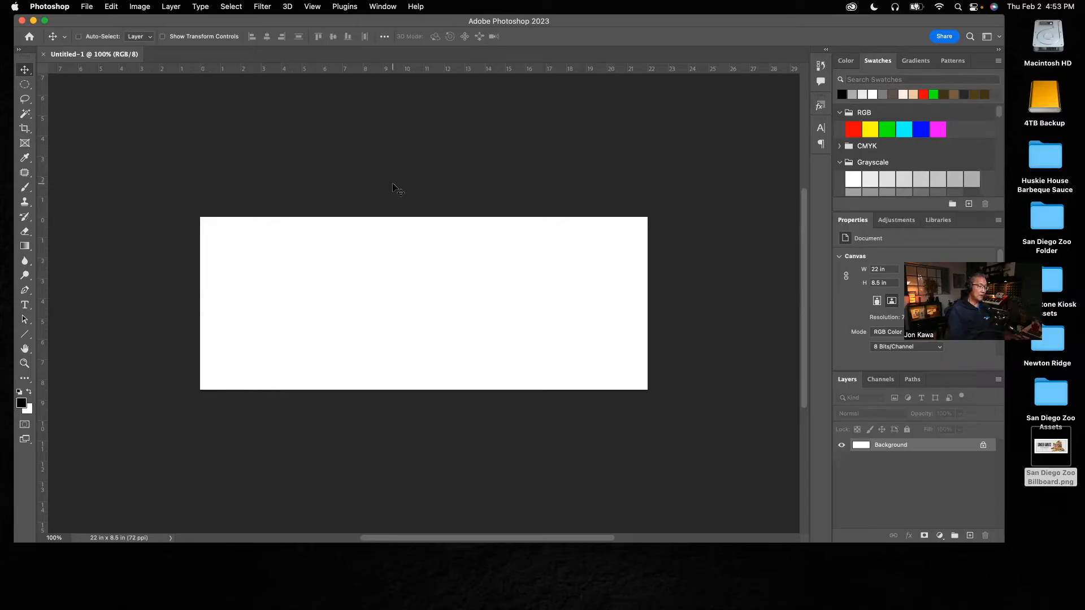
key(super+0)
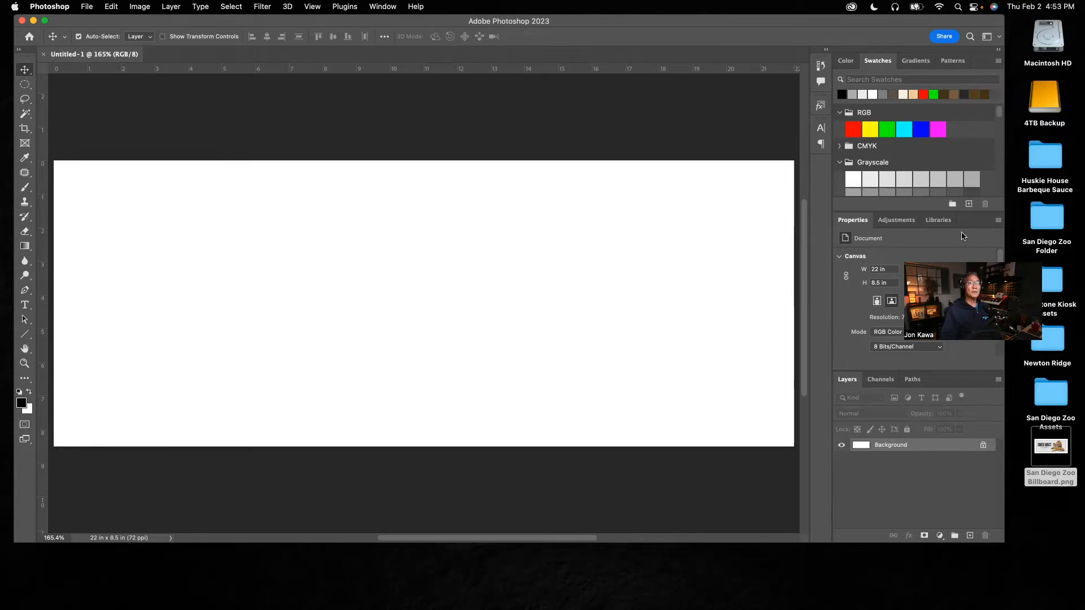
Open the San Diego Zoo Assets folder from the desktop and preview the font, cobra, lion and tiger files
double_click(1053, 389)
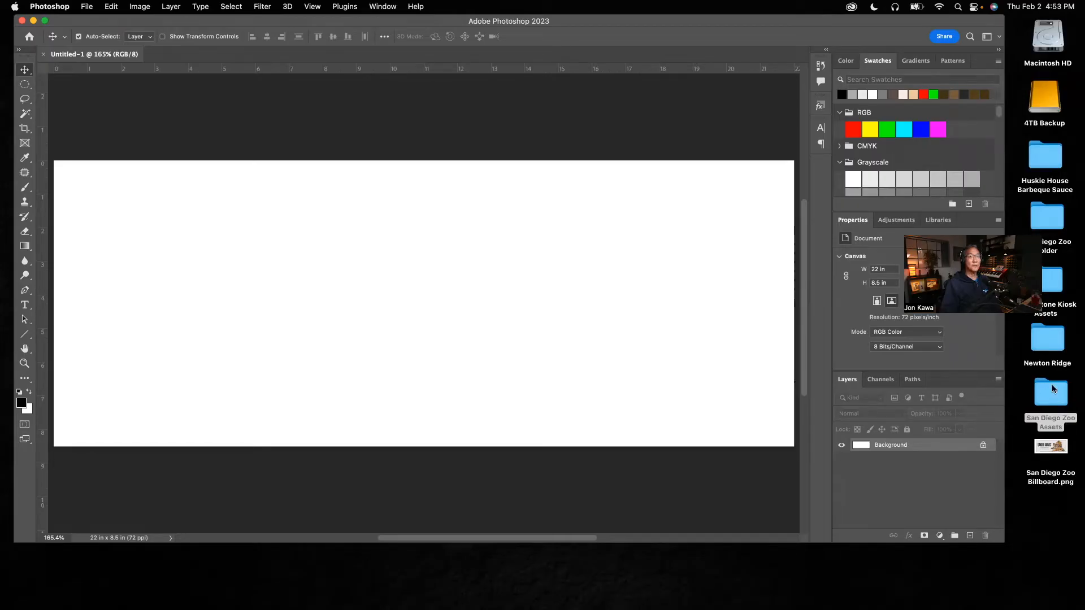
drag(840, 270, 672, 308)
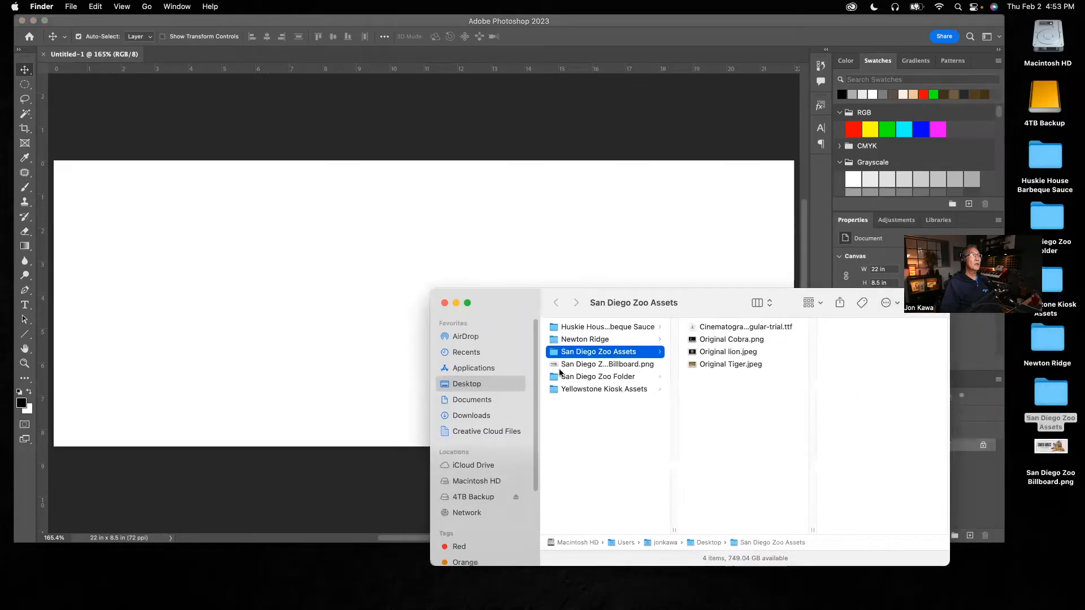
click(727, 330)
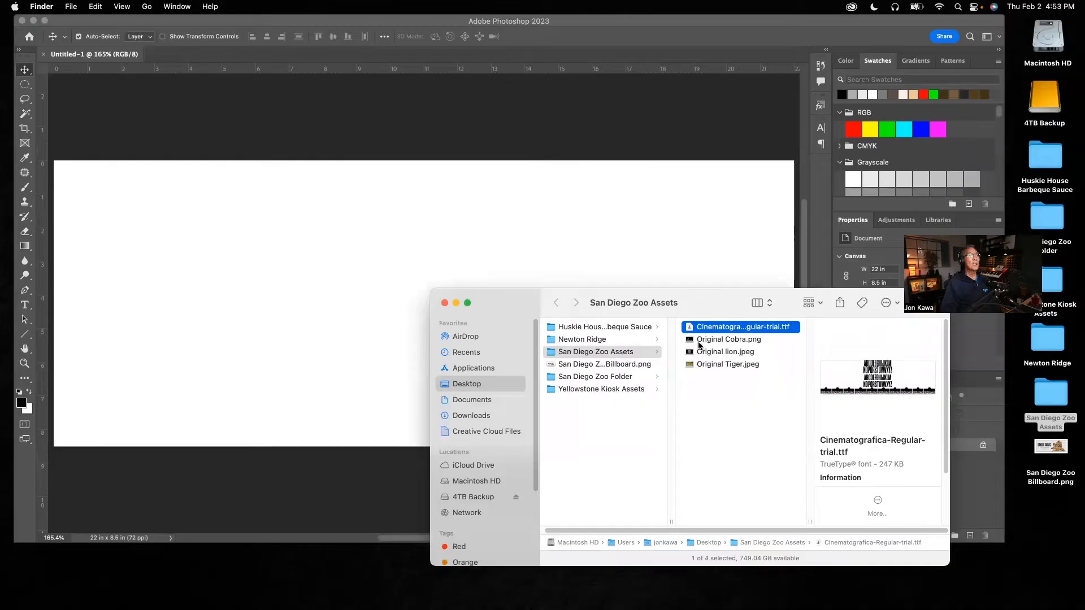
click(738, 341)
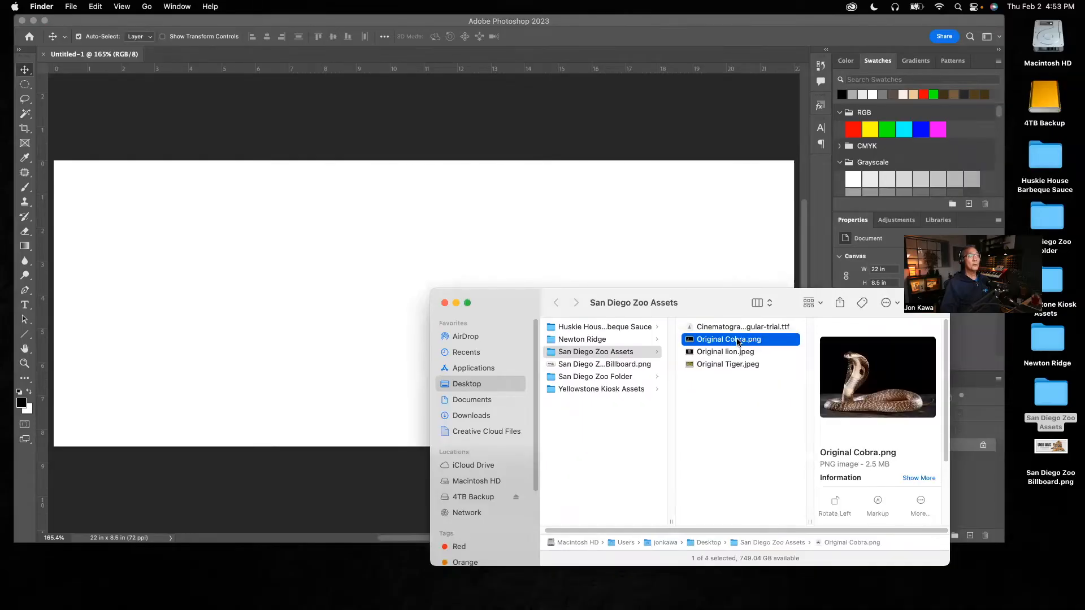
click(738, 354)
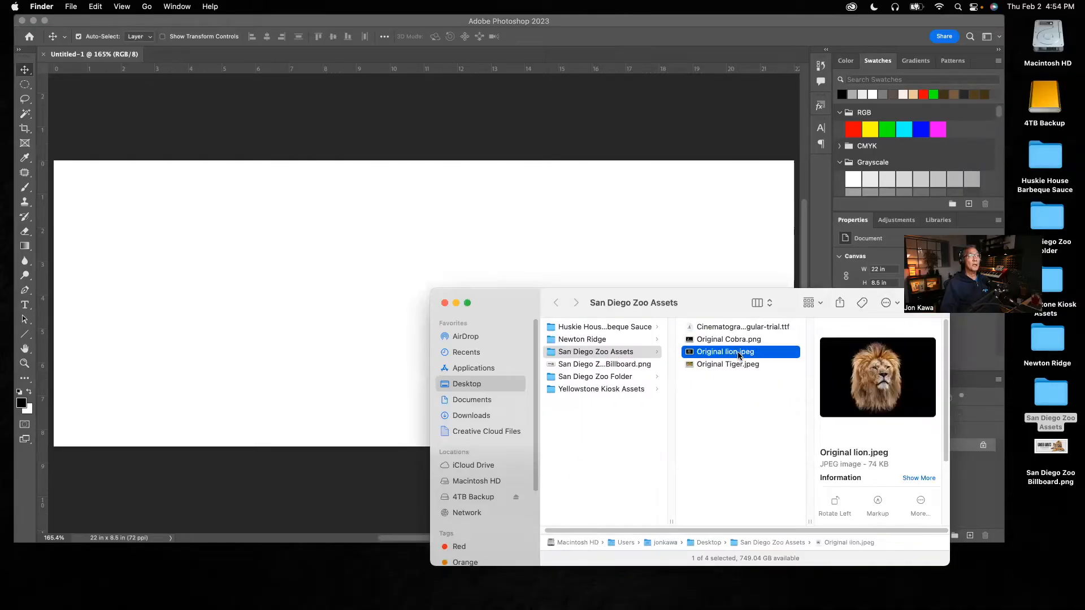
click(737, 366)
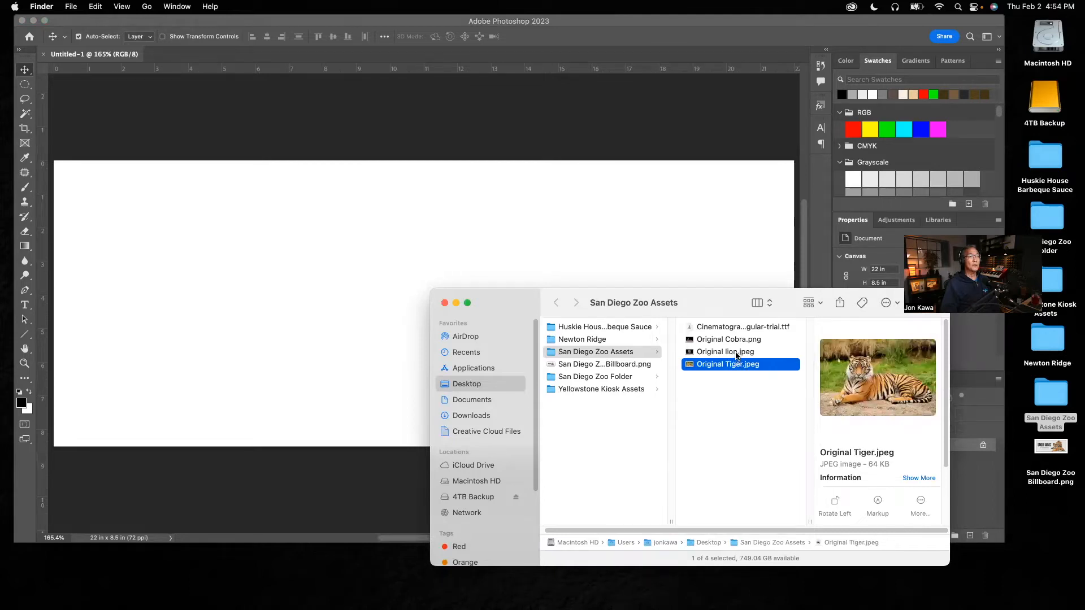
click(738, 354)
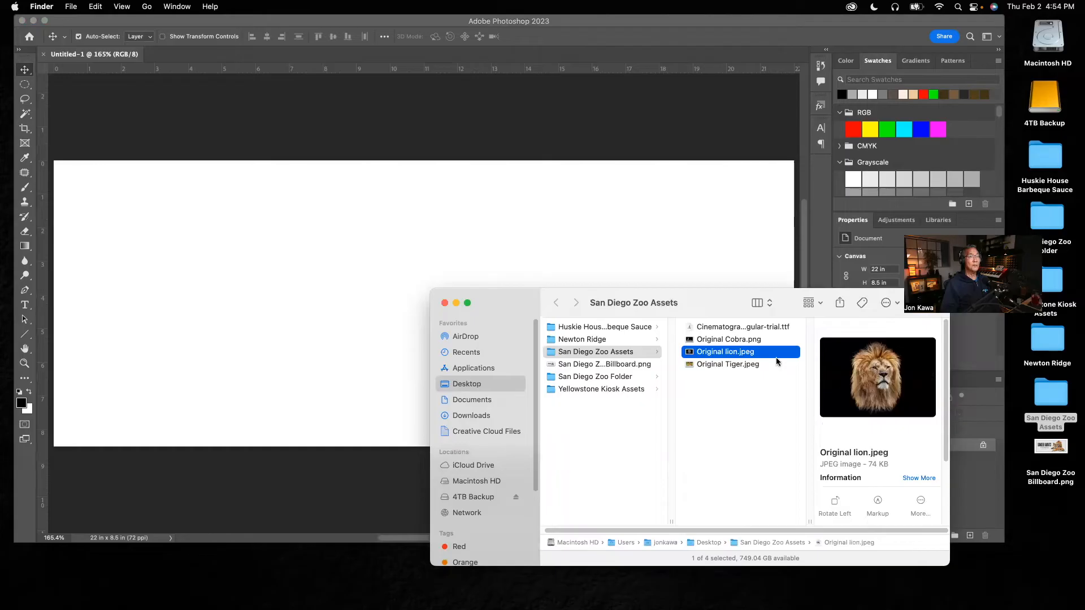
Open Original Cobra.png, Original lion.jpeg and Original Tiger.jpeg from the assets folder together in Photoshop
click(759, 342)
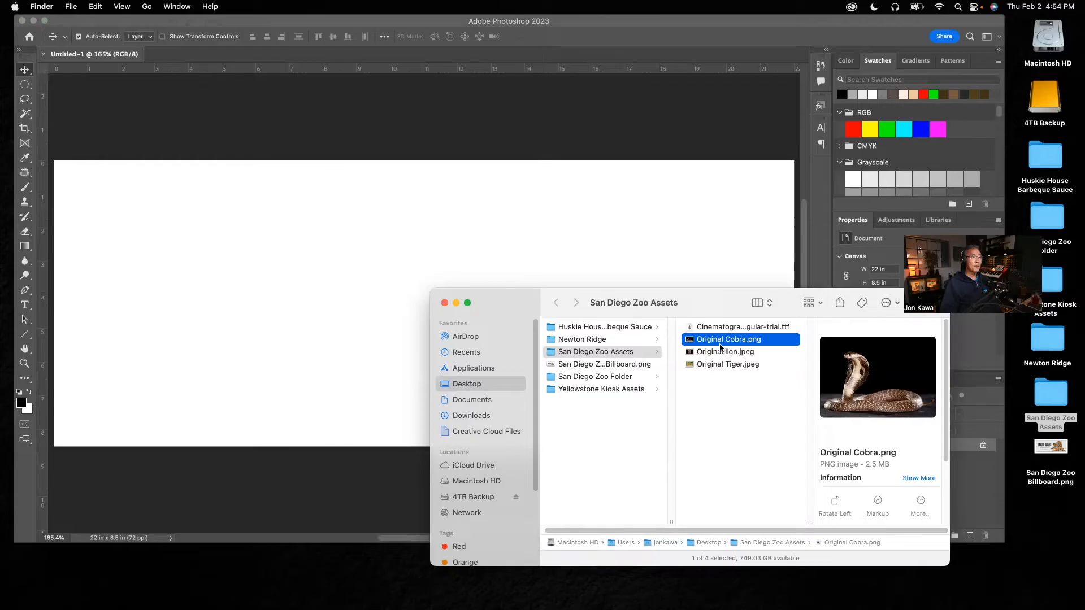
shift+click(717, 366)
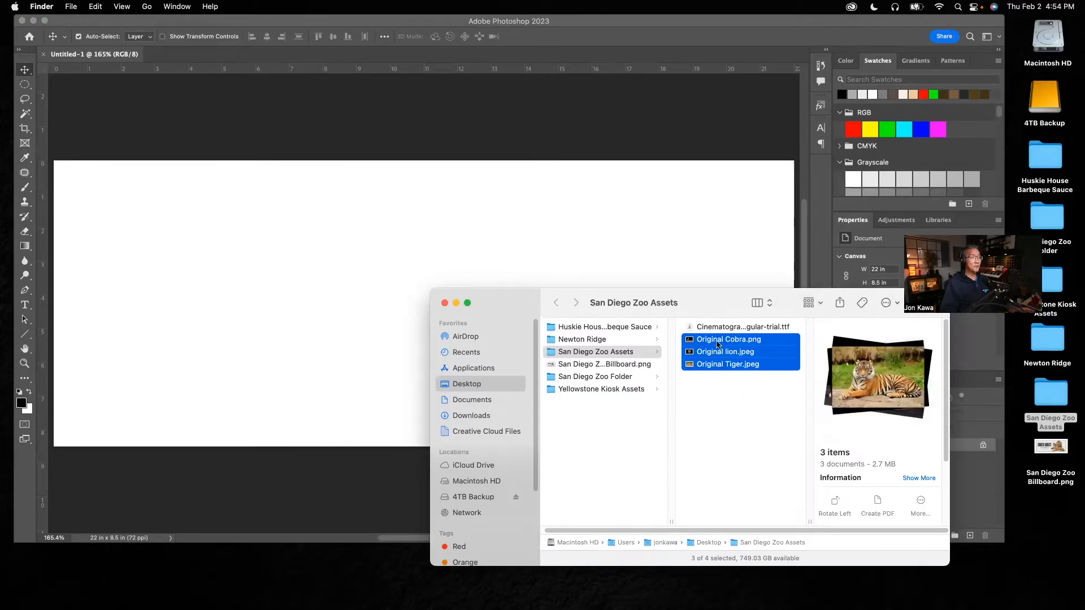
click(735, 410)
click(734, 339)
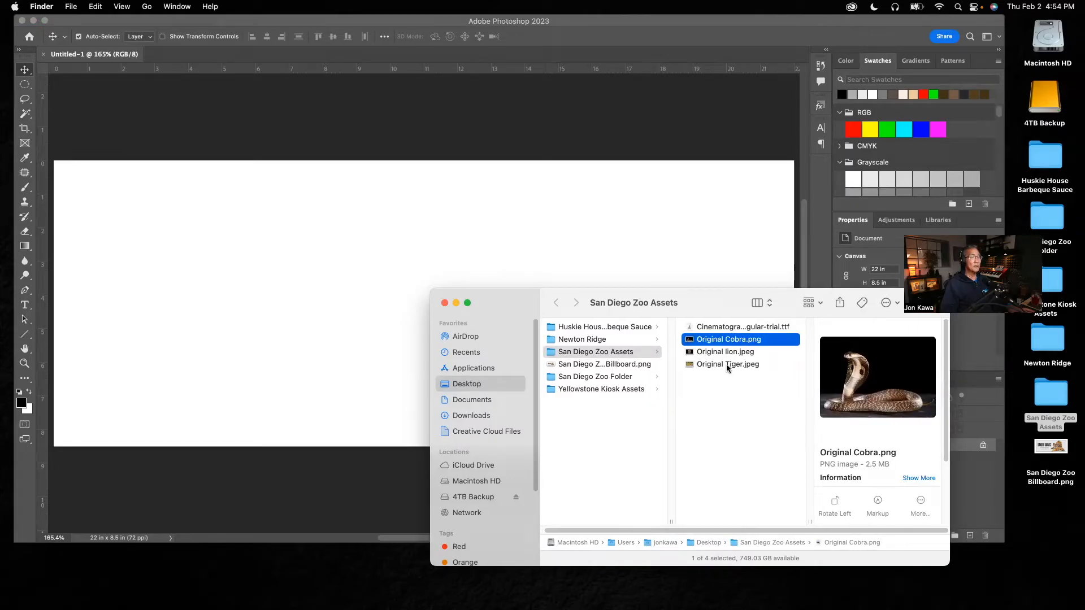
shift+click(726, 364)
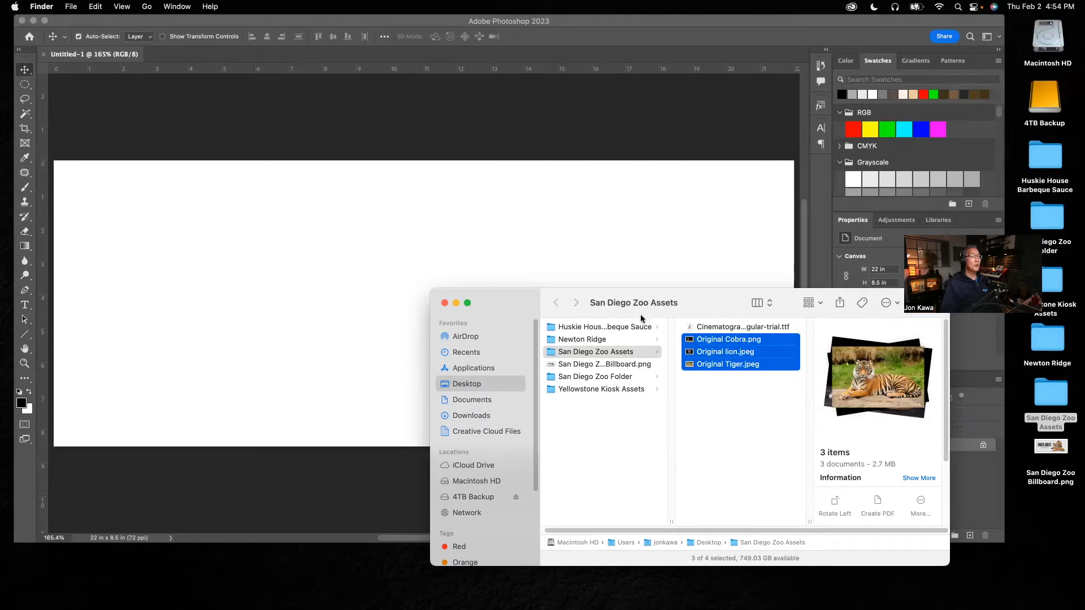
drag(694, 294, 694, 233)
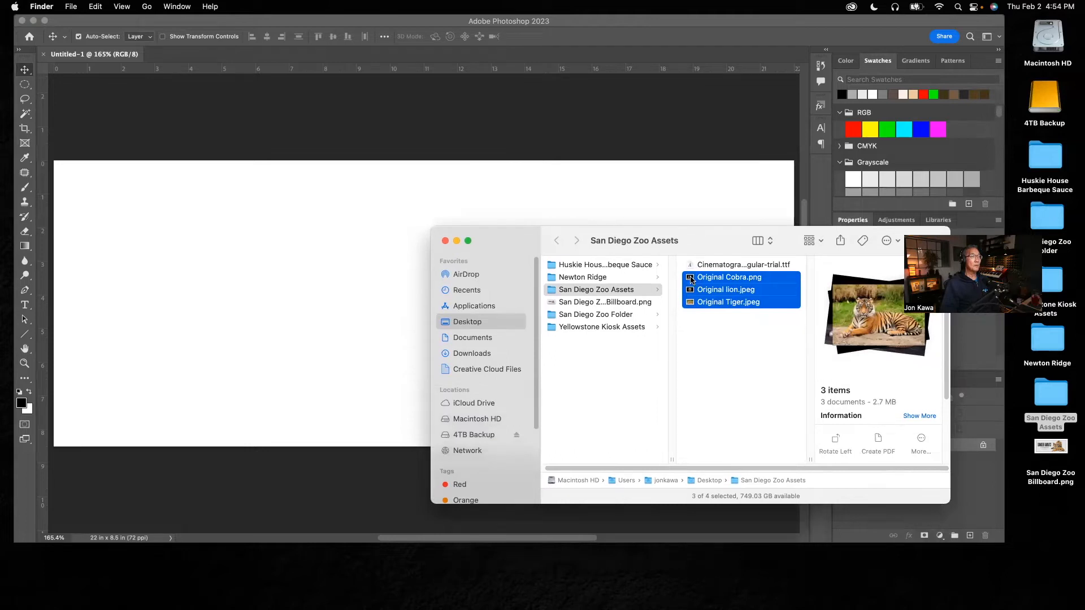
mouse_move(346, 605)
drag(694, 279, 351, 600)
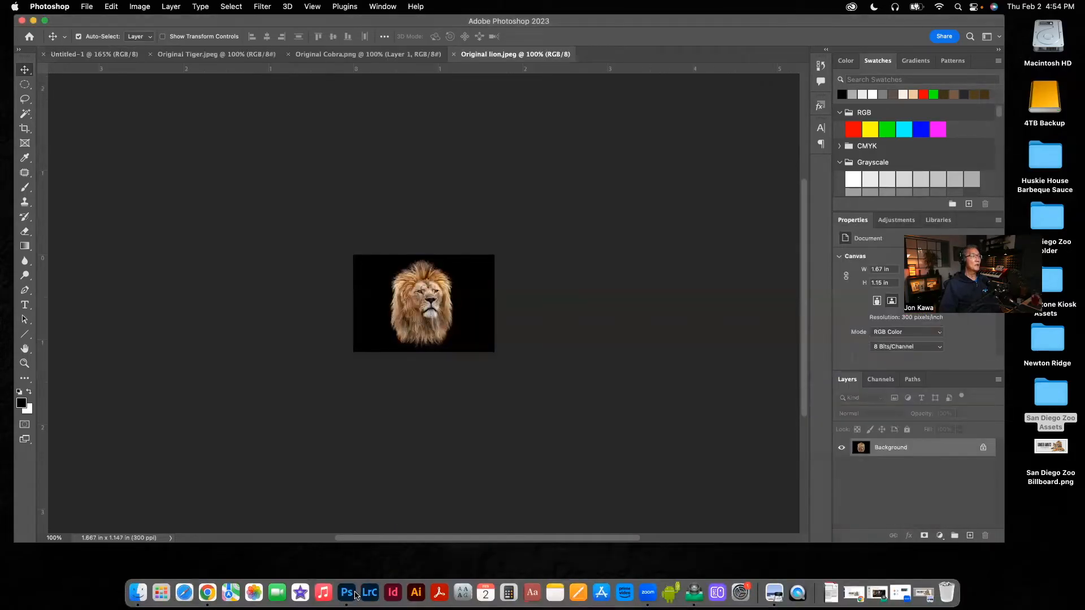
Review the opened tiger, cobra and lion images one after another
click(178, 54)
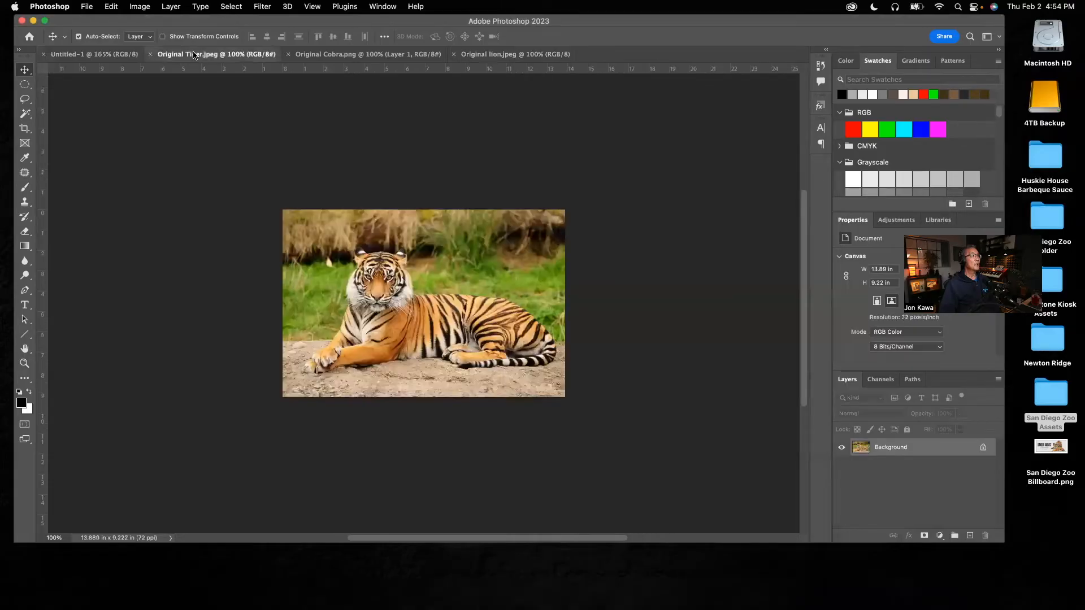
click(317, 55)
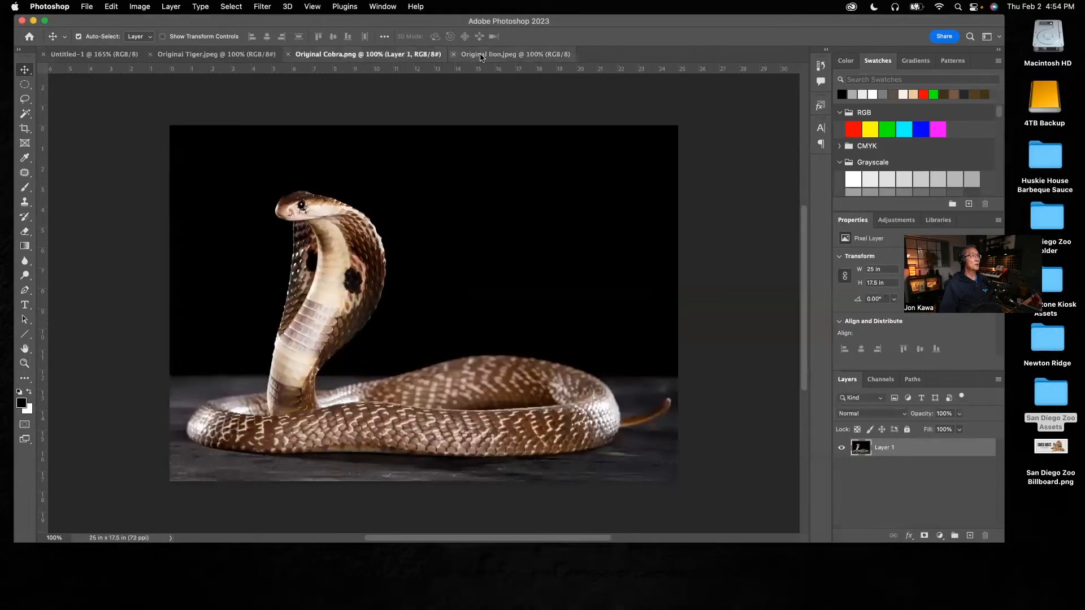
click(482, 55)
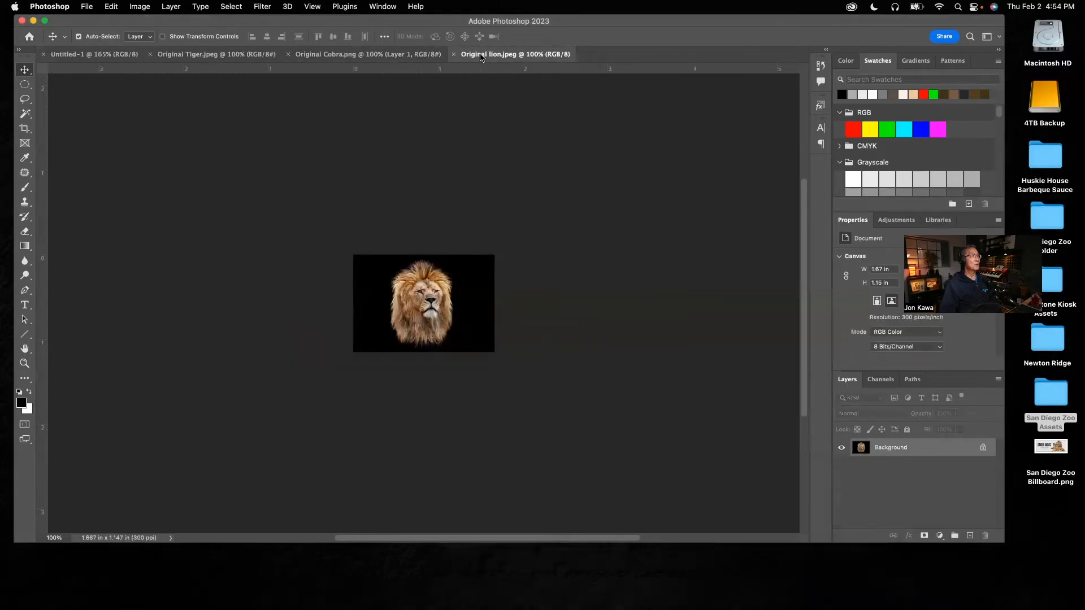
click(248, 55)
click(330, 54)
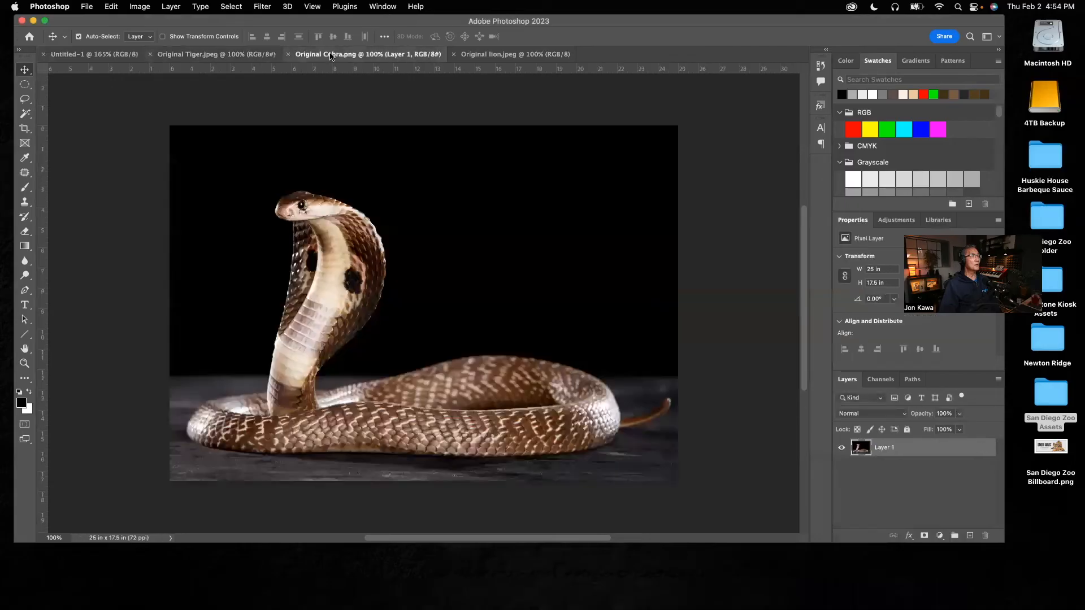
click(484, 59)
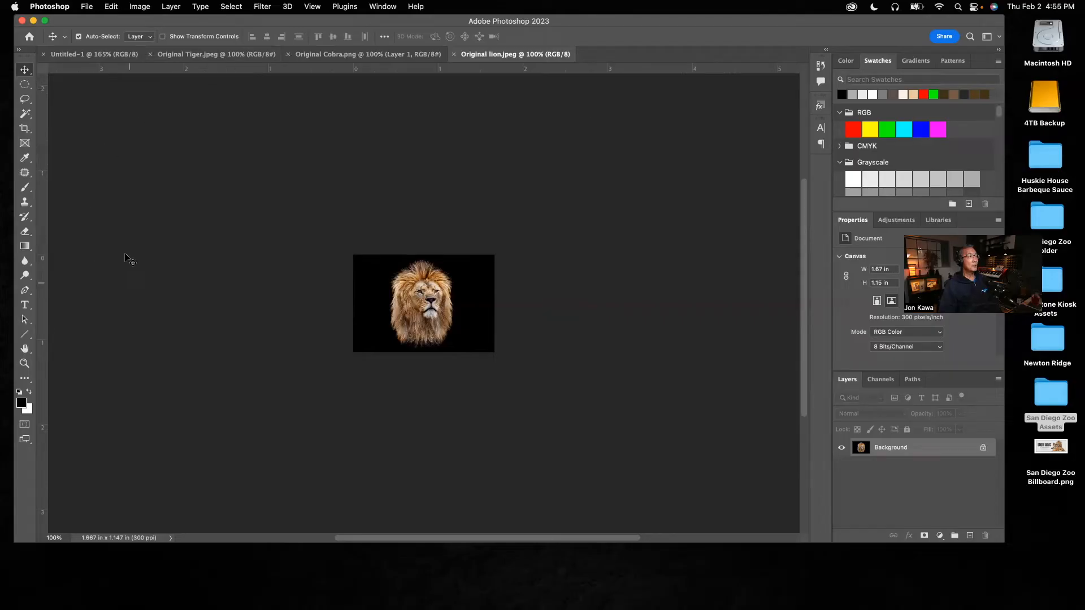
Return to the blank billboard document and look through its color mode and bit depth options
click(90, 54)
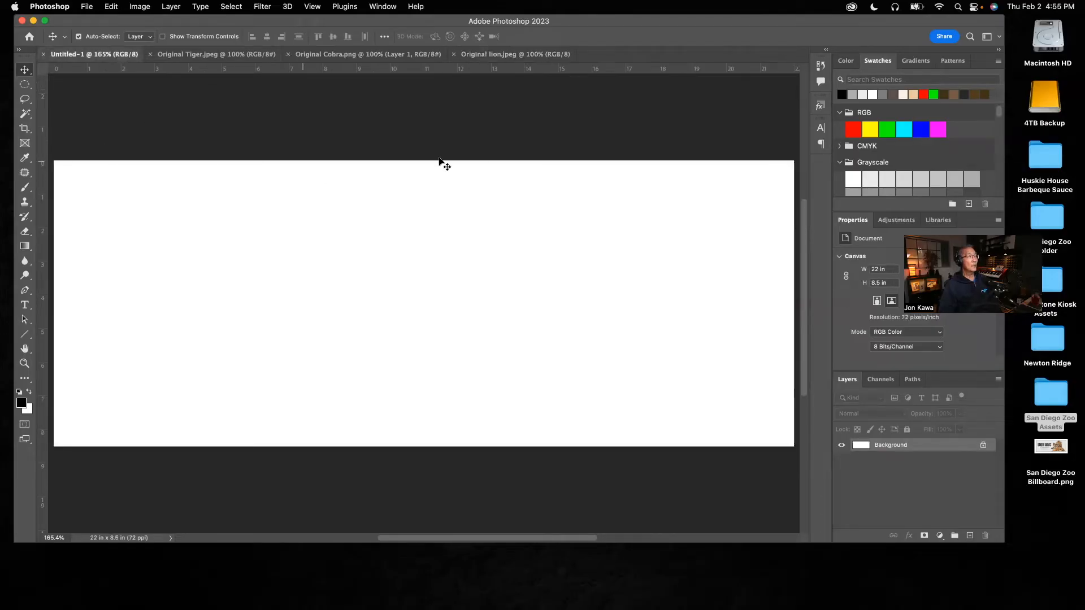
click(111, 7)
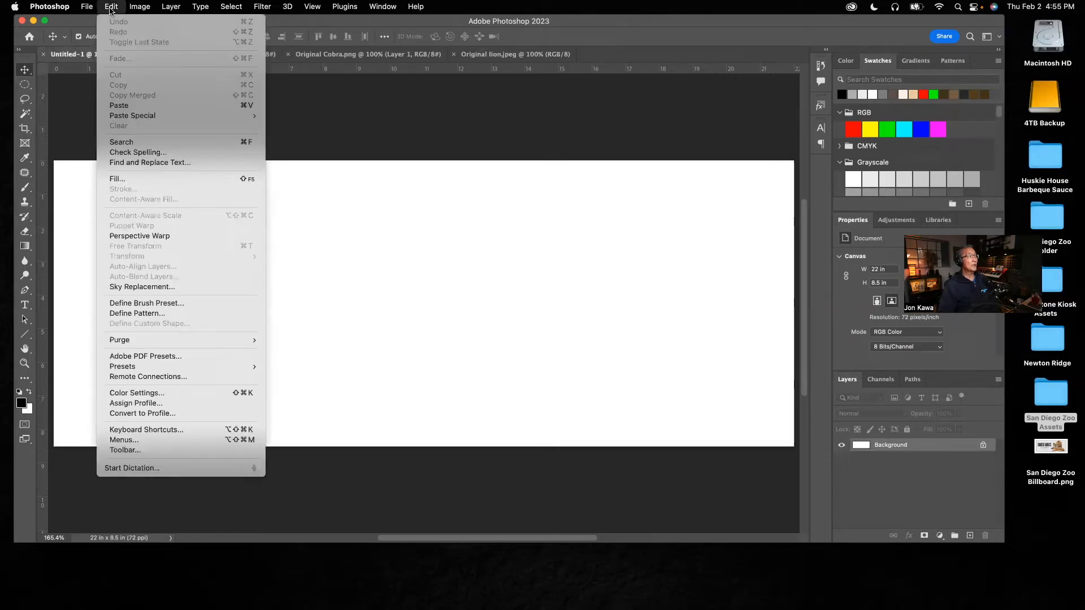
mouse_move(132, 8)
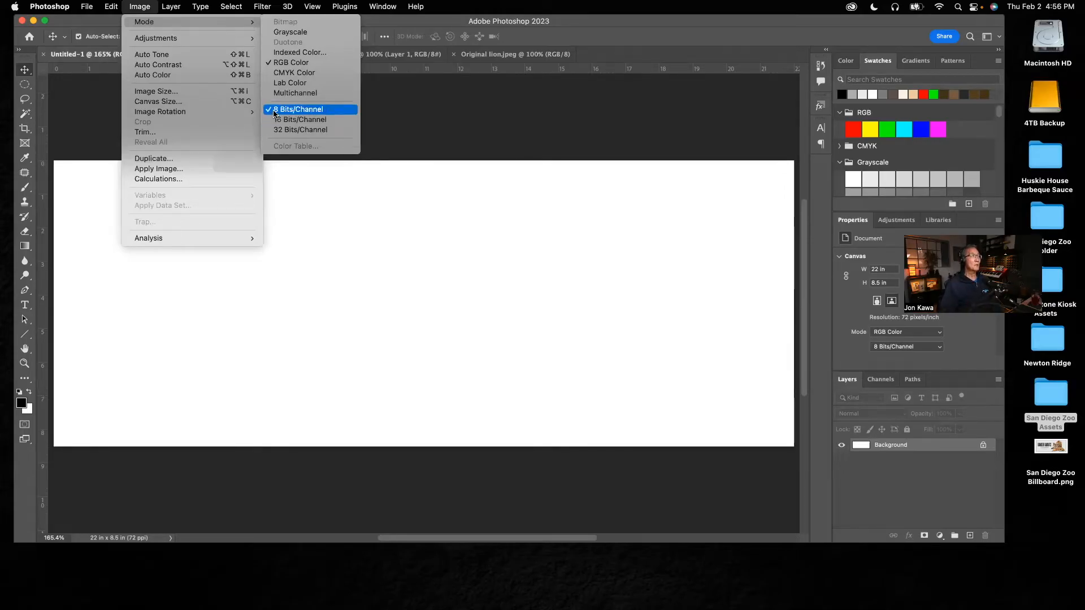
click(378, 199)
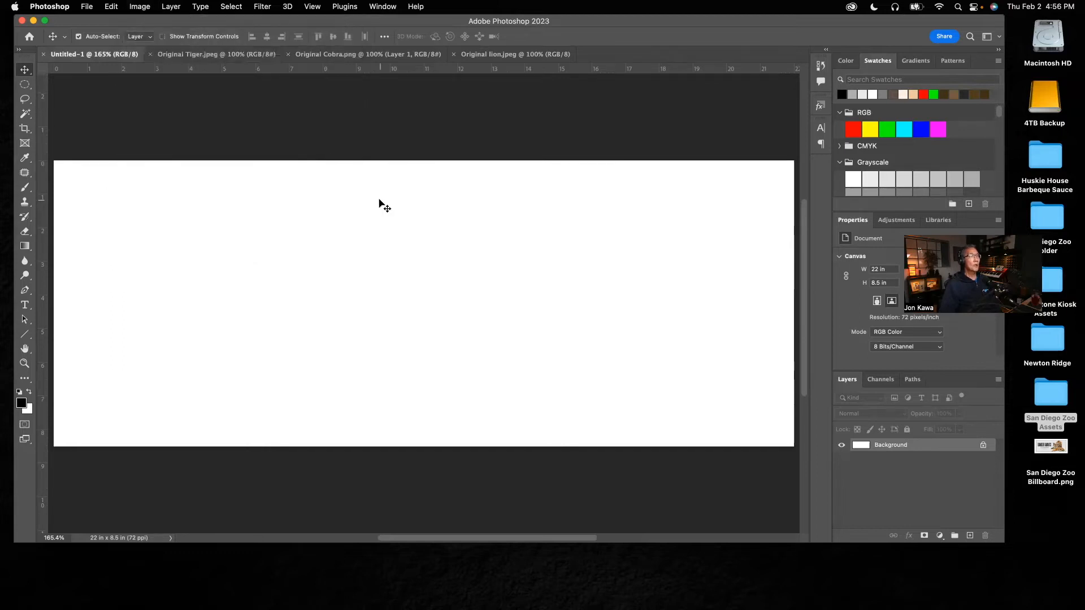
Bring up the tiger document and reopen San Diego Zoo Billboard.png from the desktop for reference
click(229, 57)
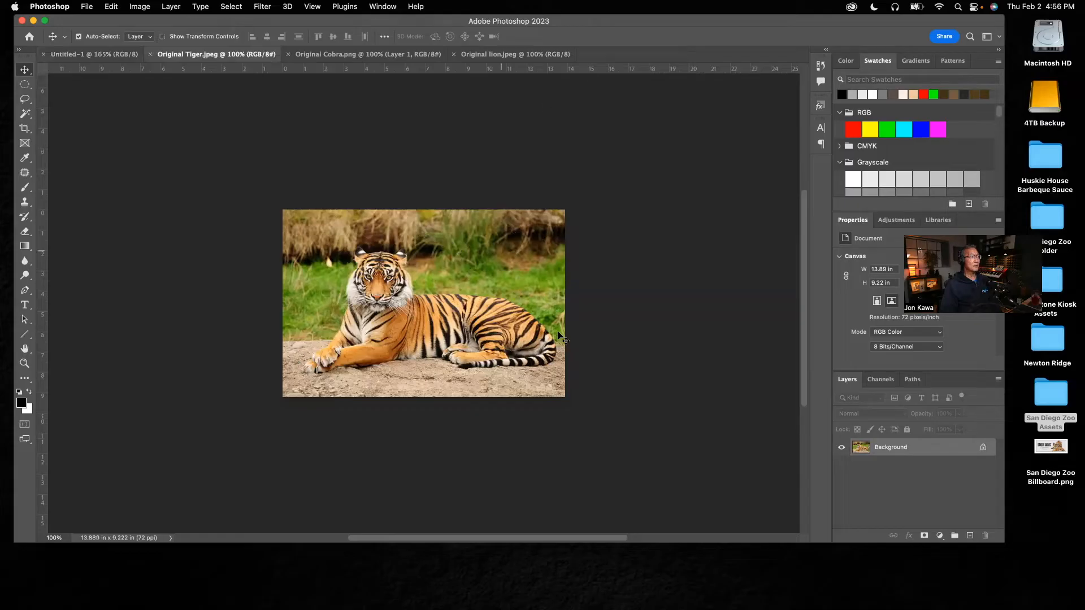
double_click(1048, 448)
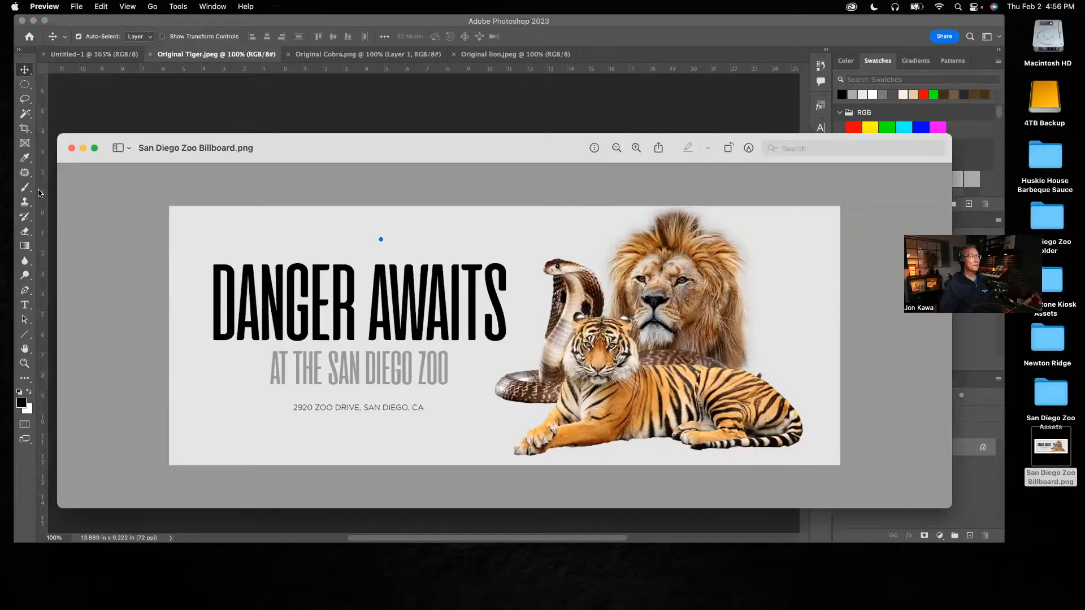
Put the billboard reference away, select the tiger with Select Subject, and open that selection in Select and Mask
click(83, 149)
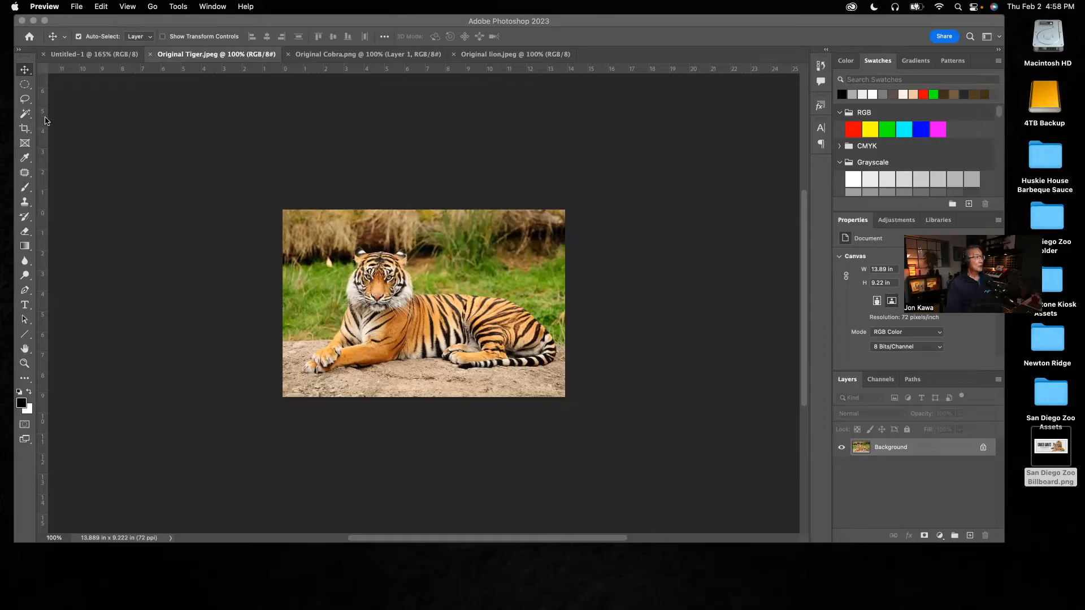
drag(25, 114, 94, 115)
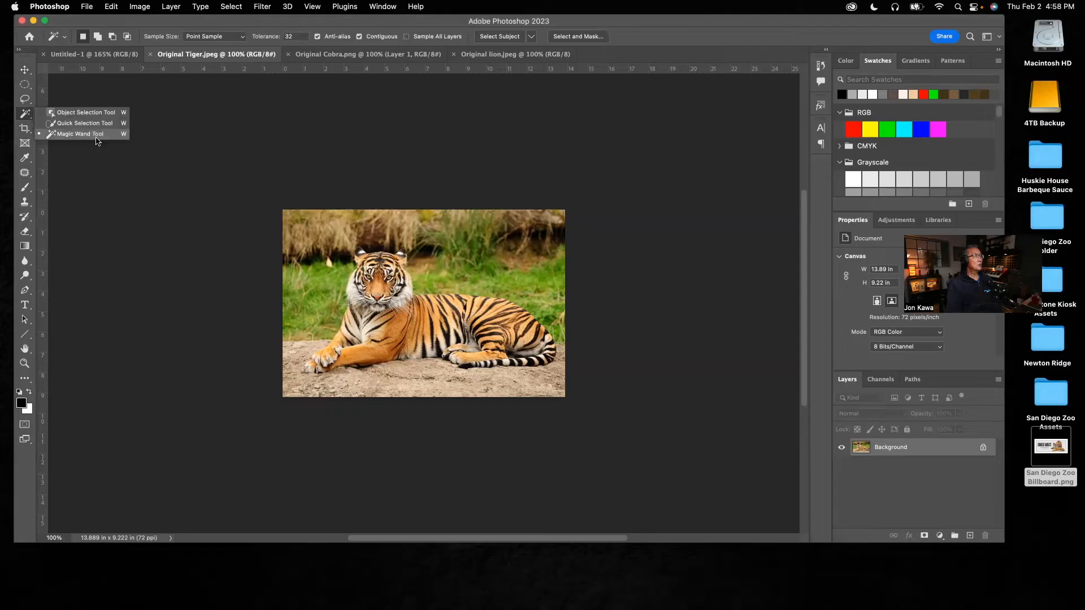
click(97, 137)
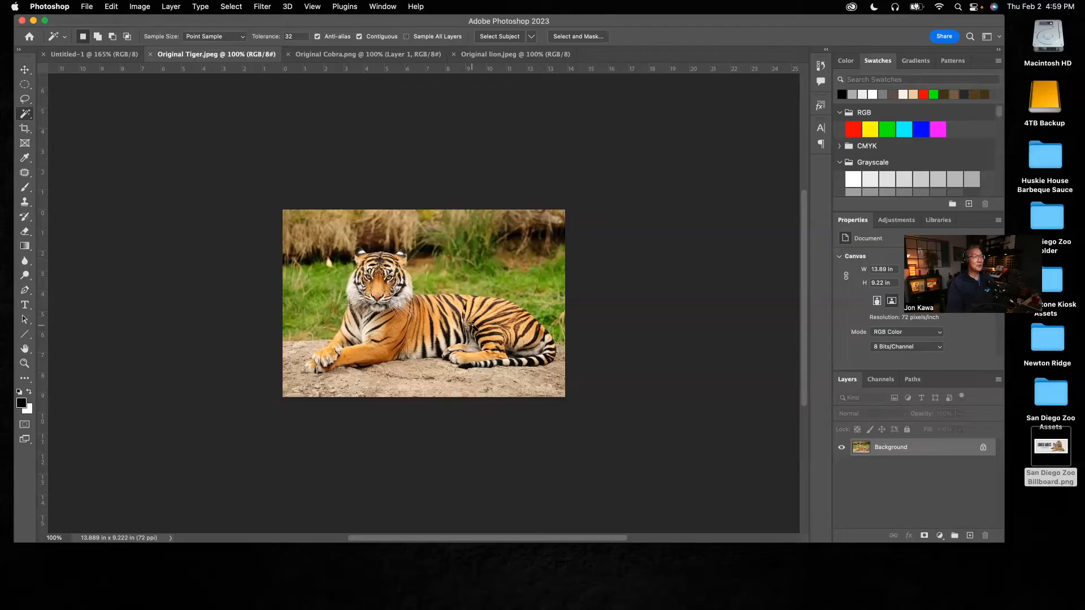
click(510, 37)
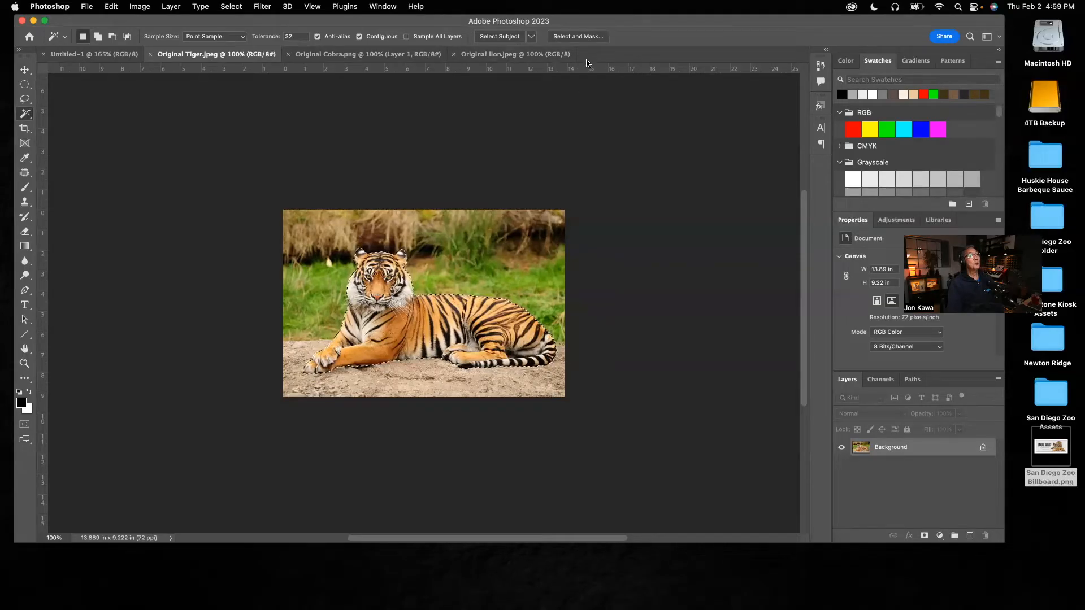
click(574, 38)
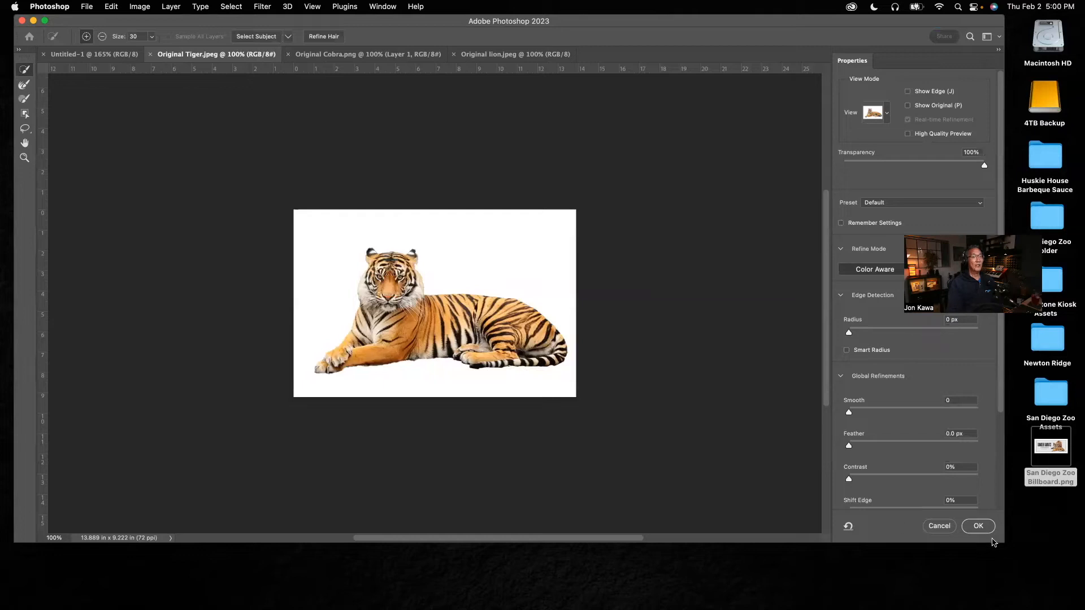
drag(1001, 404, 1007, 576)
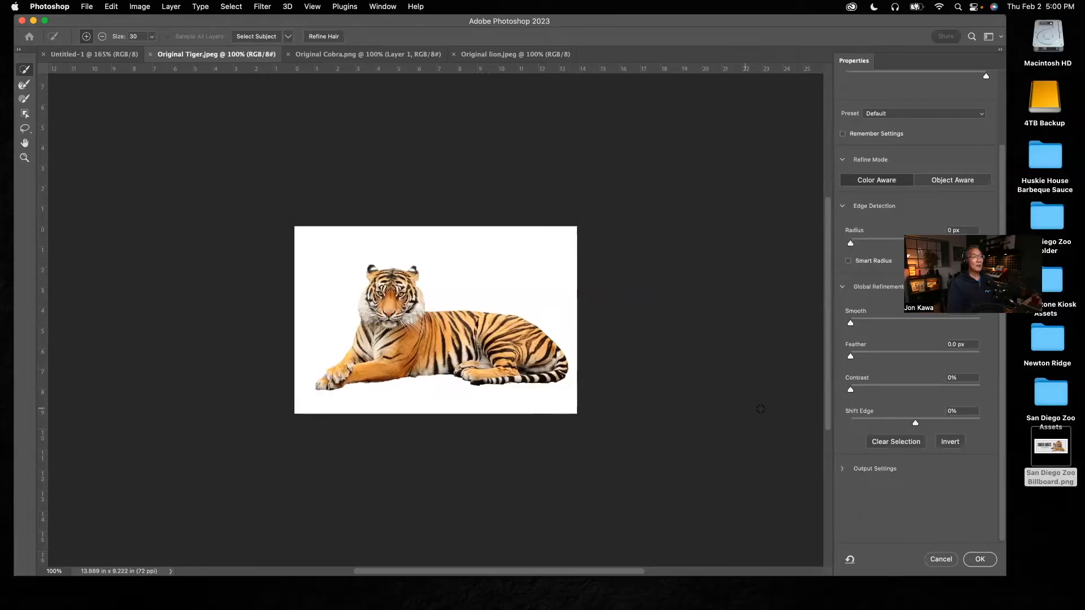
Try Shift Edge at -40% and -90%, undo it, then try Feather at 2.9 px and reduce it to 0.2 px
drag(916, 425, 889, 423)
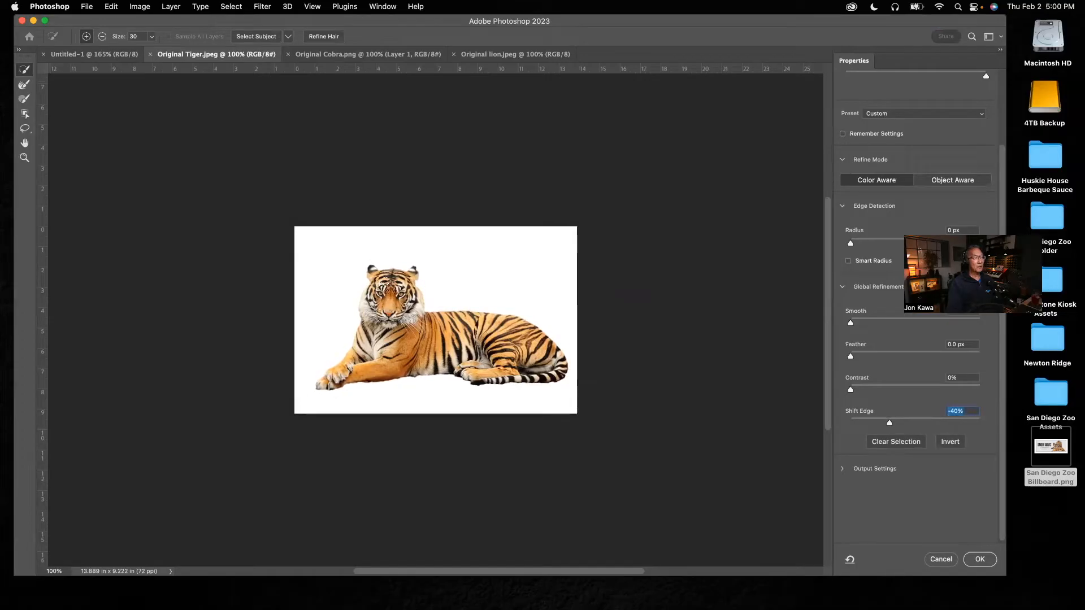
drag(890, 424, 857, 424)
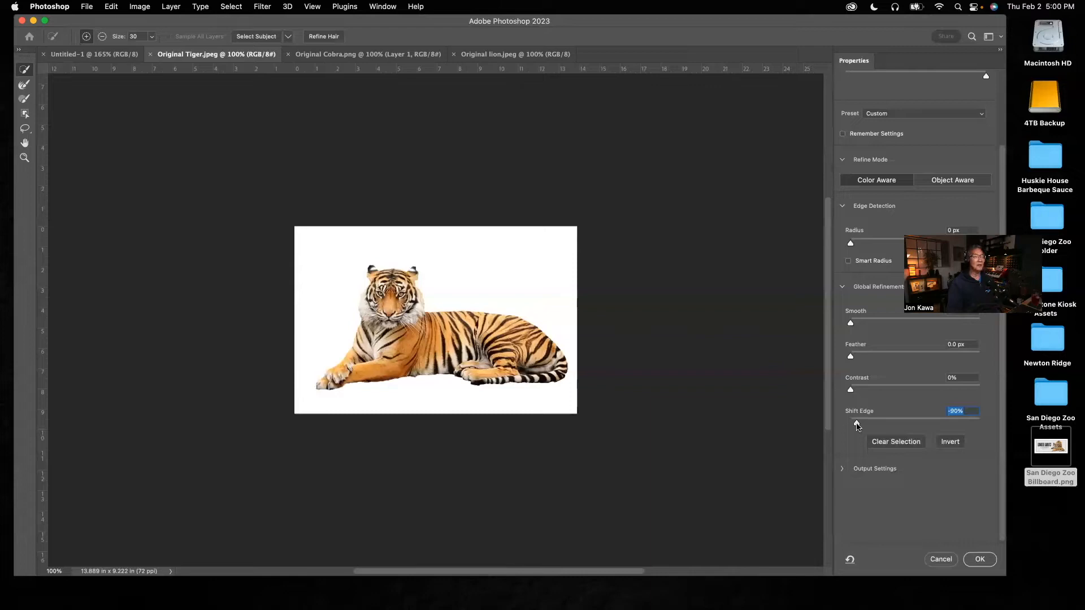
key(super+z)
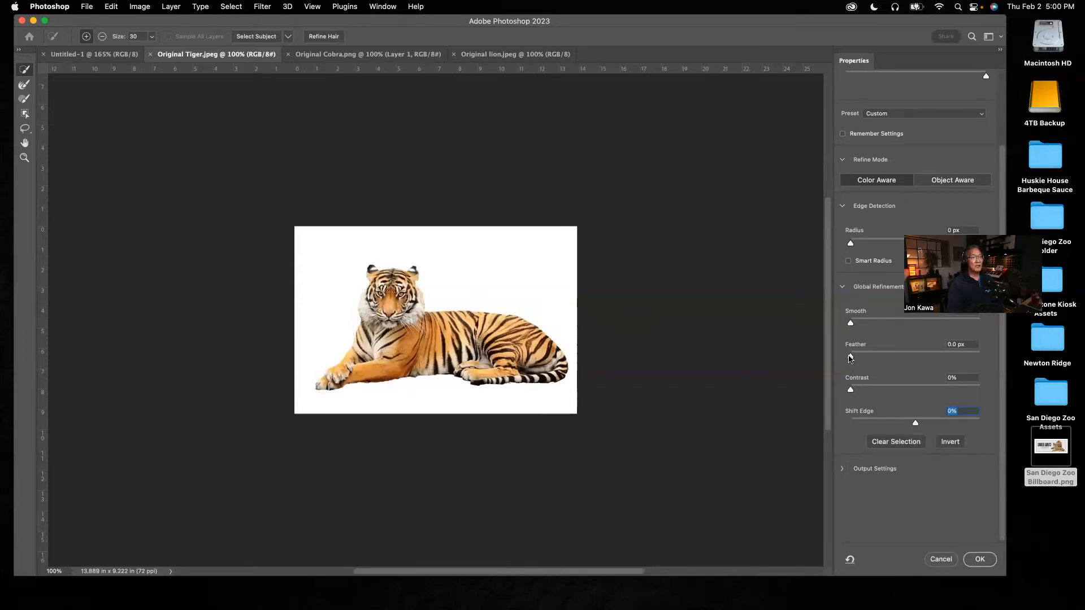
drag(851, 358, 871, 358)
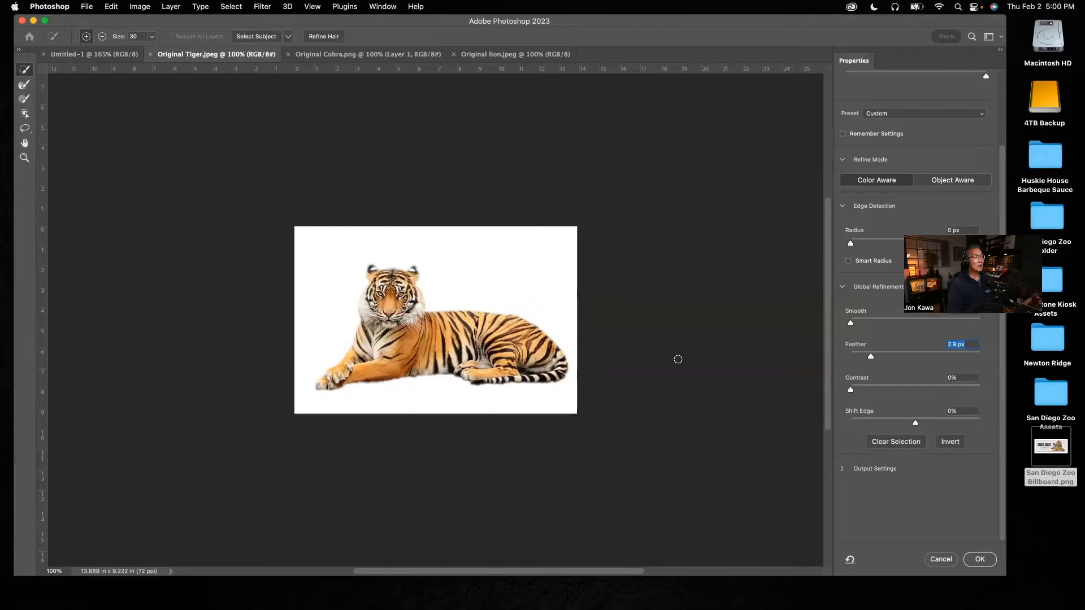
mouse_move(870, 357)
mouse_down()
mouse_move(850, 357)
mouse_move(921, 356)
mouse_move(852, 357)
mouse_up()
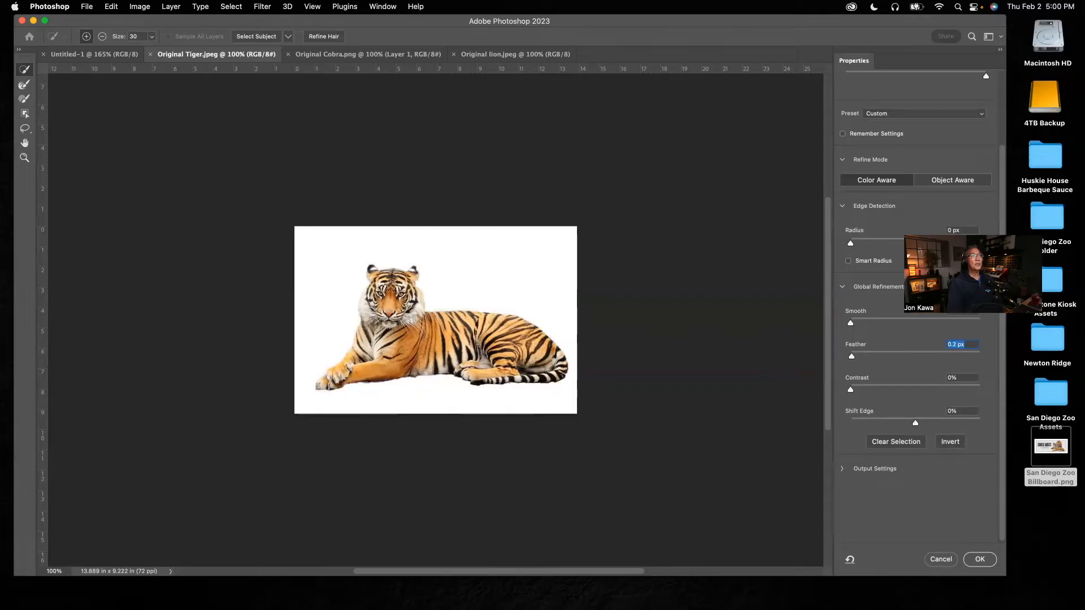
Enable Smart Radius with the radius kept at 0 px, set Feather to 1.9 px, and apply the refined tiger selection
click(849, 262)
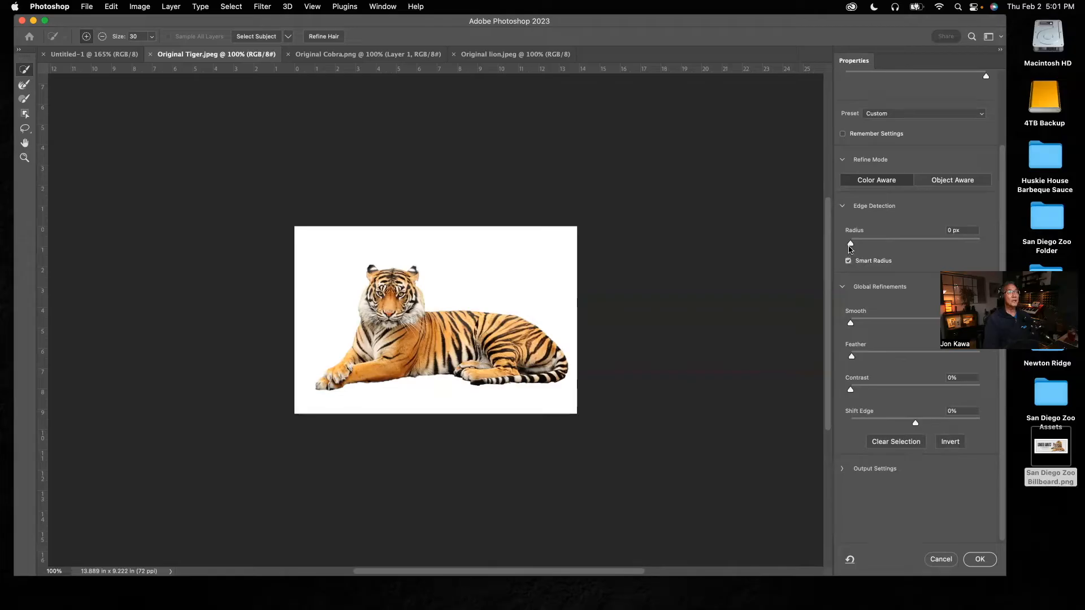
mouse_move(850, 244)
mouse_down()
mouse_move(923, 244)
mouse_move(850, 244)
mouse_up()
drag(851, 245, 932, 236)
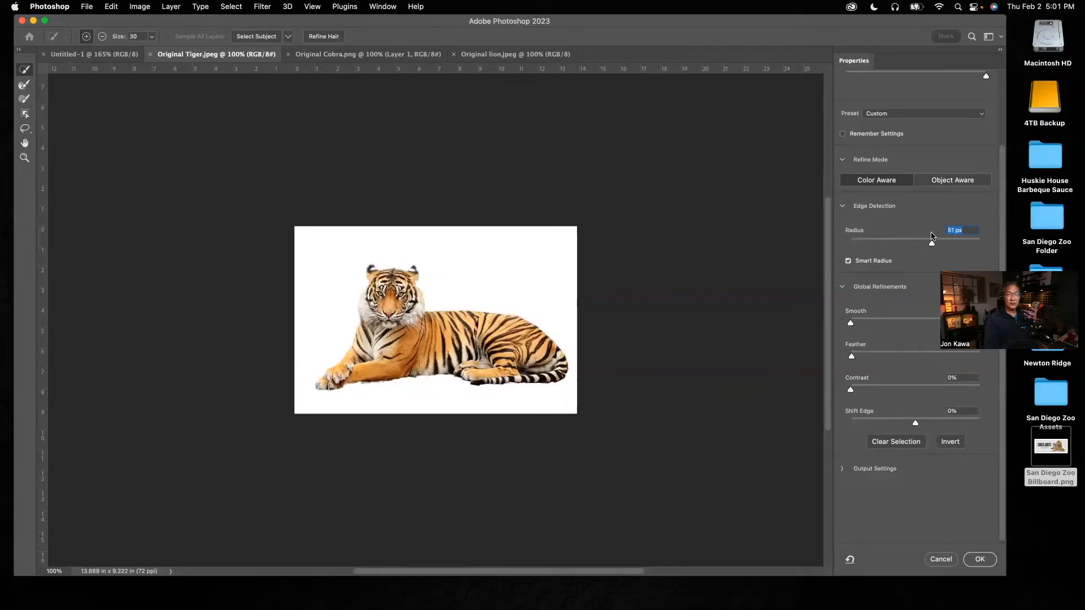
drag(931, 236, 851, 250)
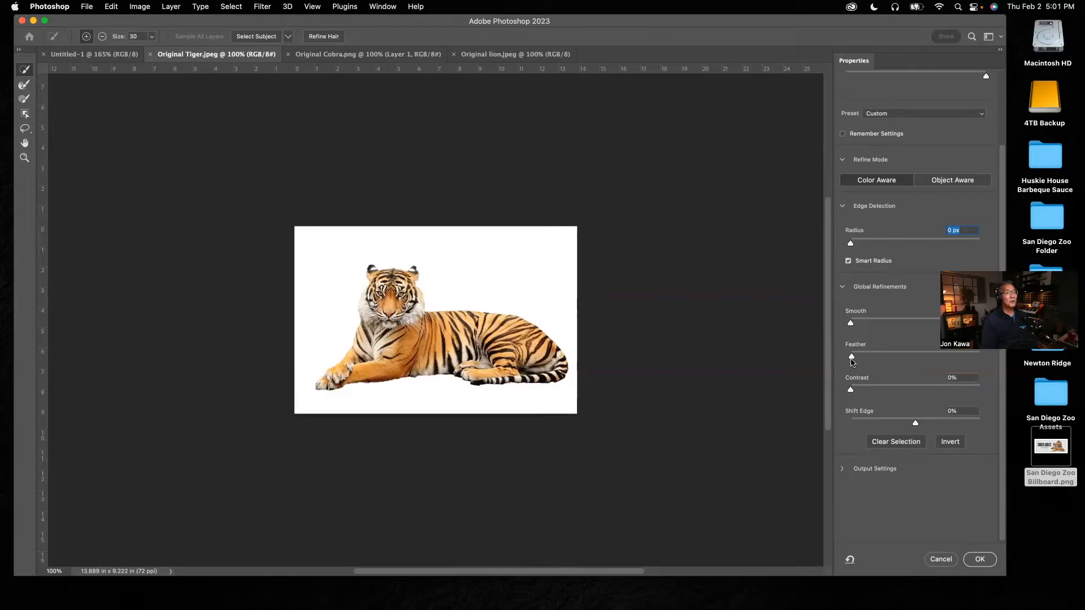
drag(853, 360, 865, 358)
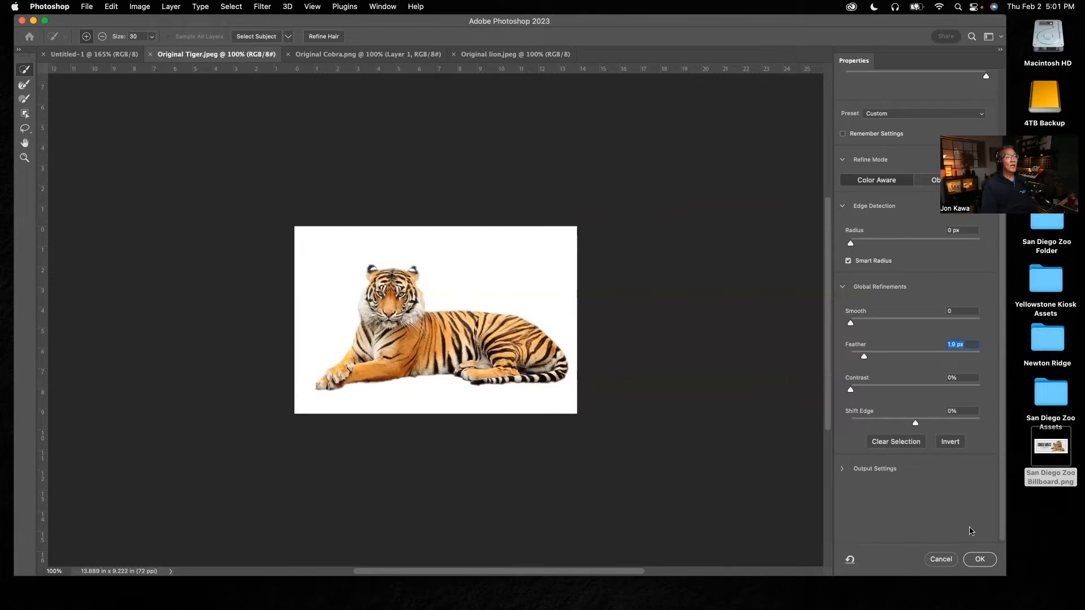
click(980, 560)
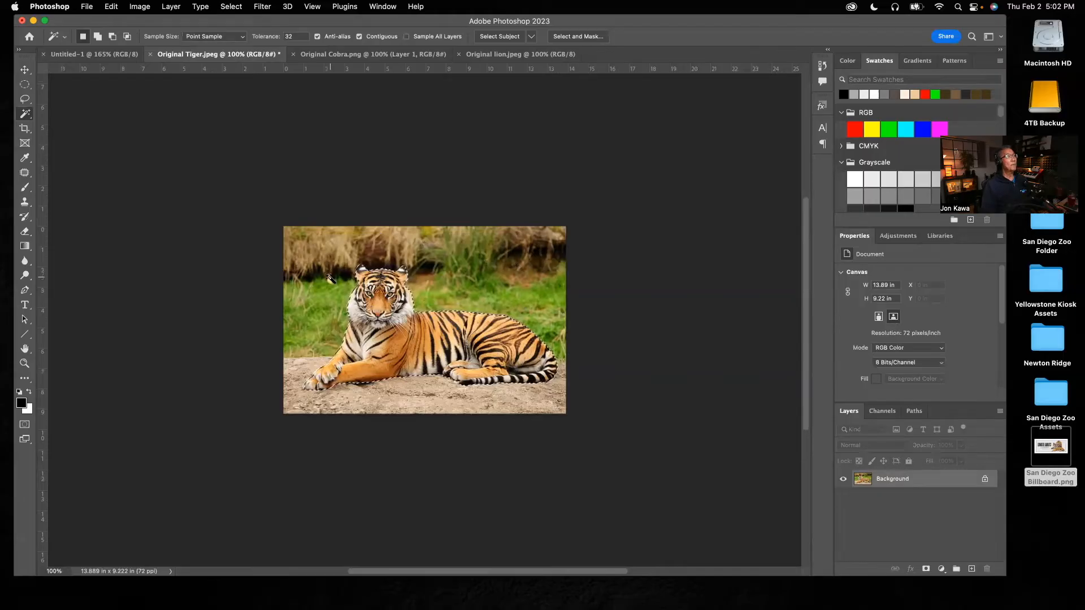
Invert the tiger selection, convert the Background into Layer 0, fill the surroundings with white, and deselect
click(231, 7)
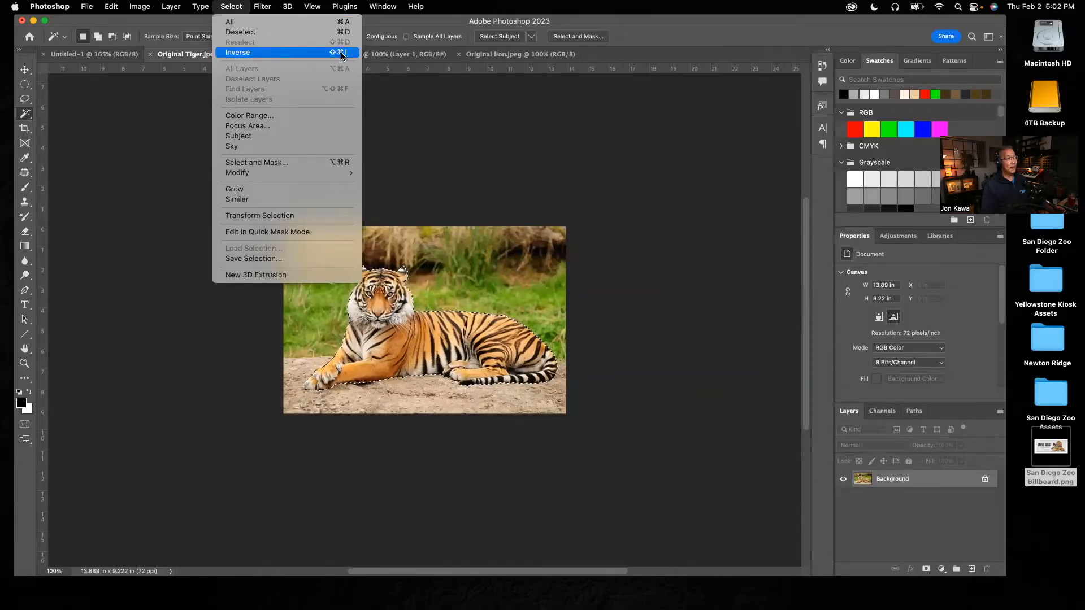
click(242, 53)
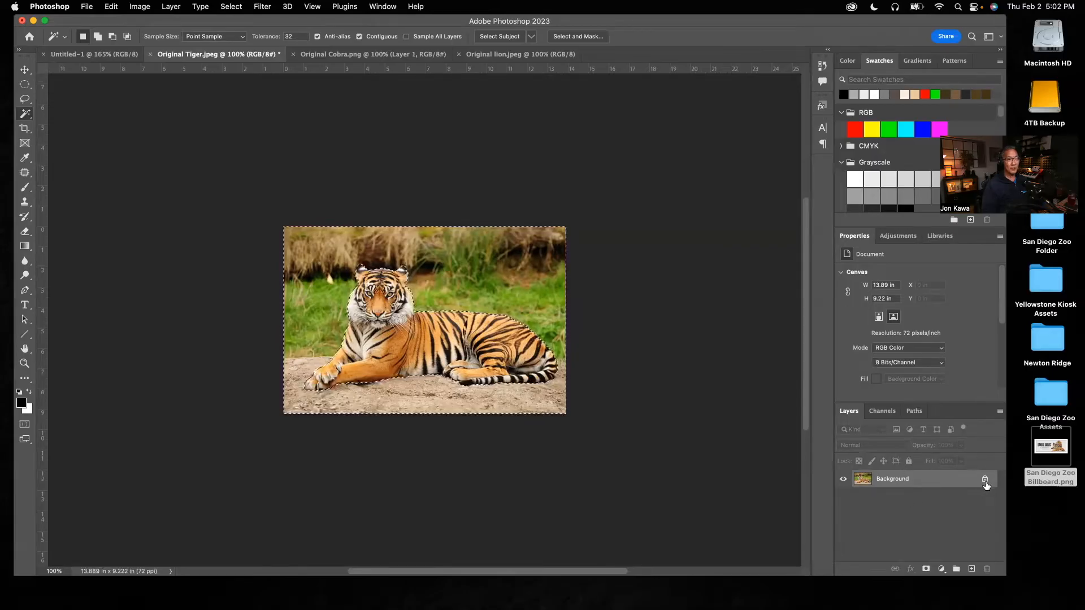
double_click(915, 481)
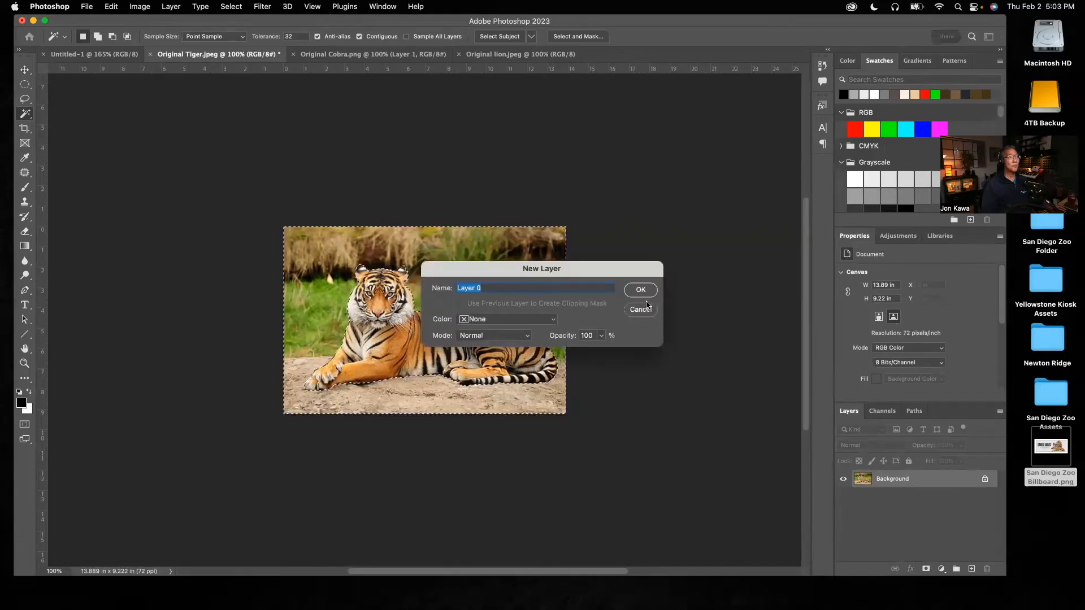
key(Return)
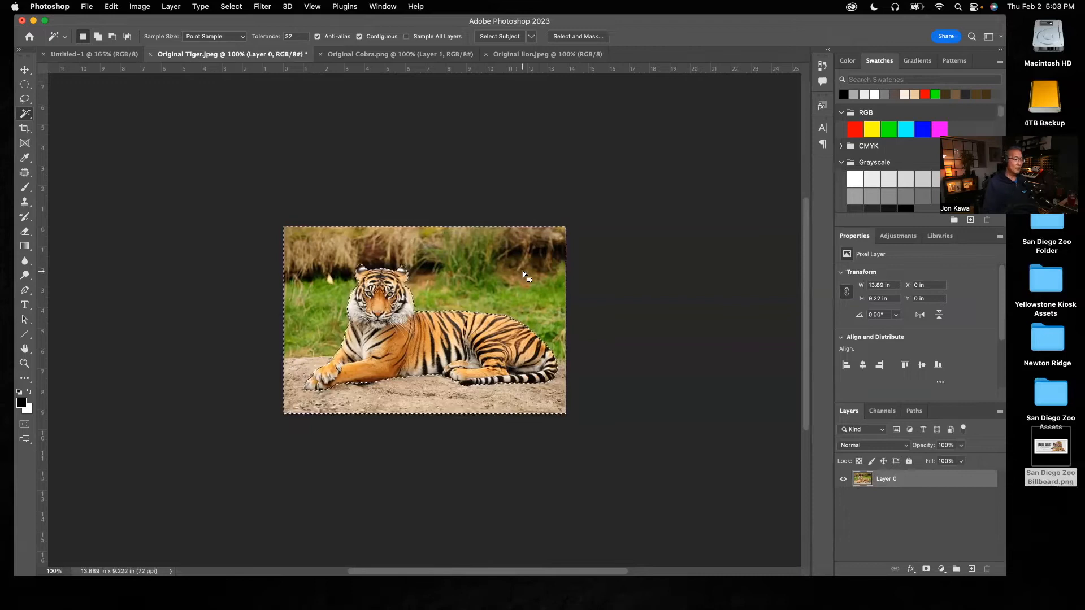
key(super+BackSpace)
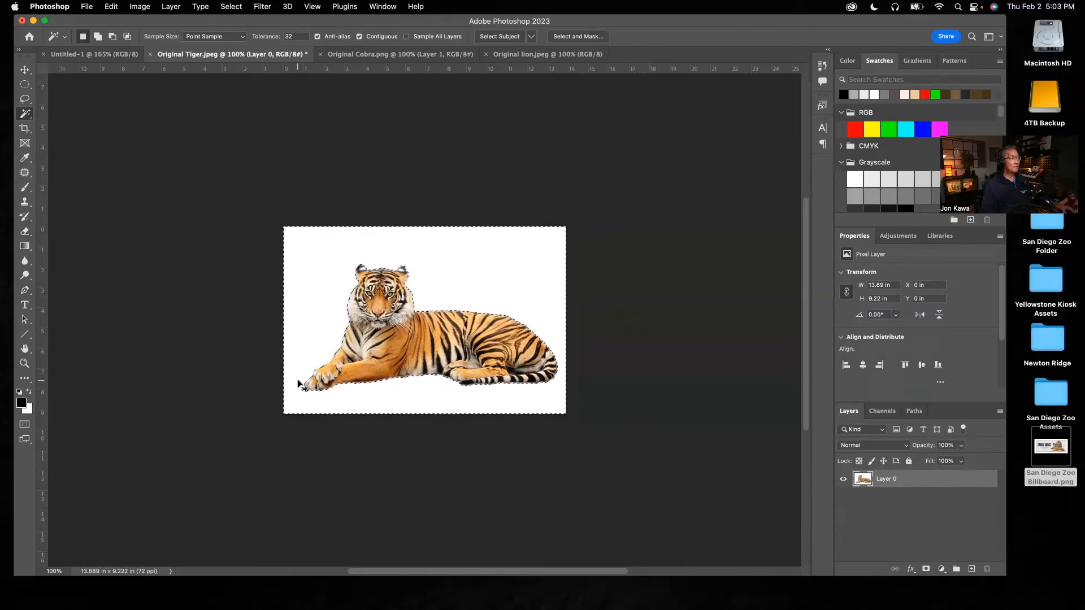
key(super+d)
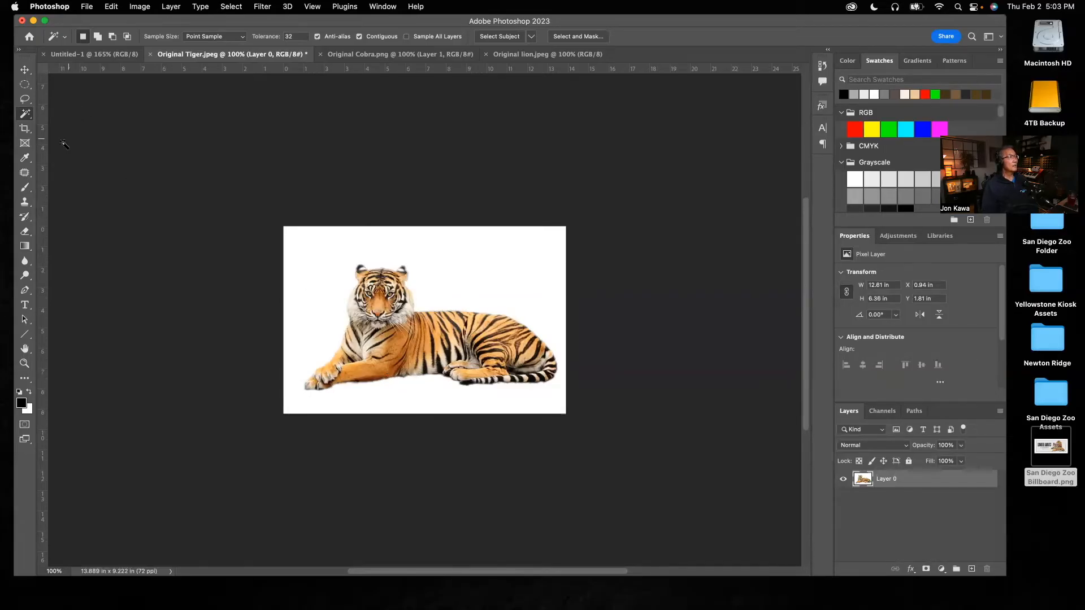
Crop the tiger image closer around the animal, to about 13.4 x 7.7 inches
click(23, 129)
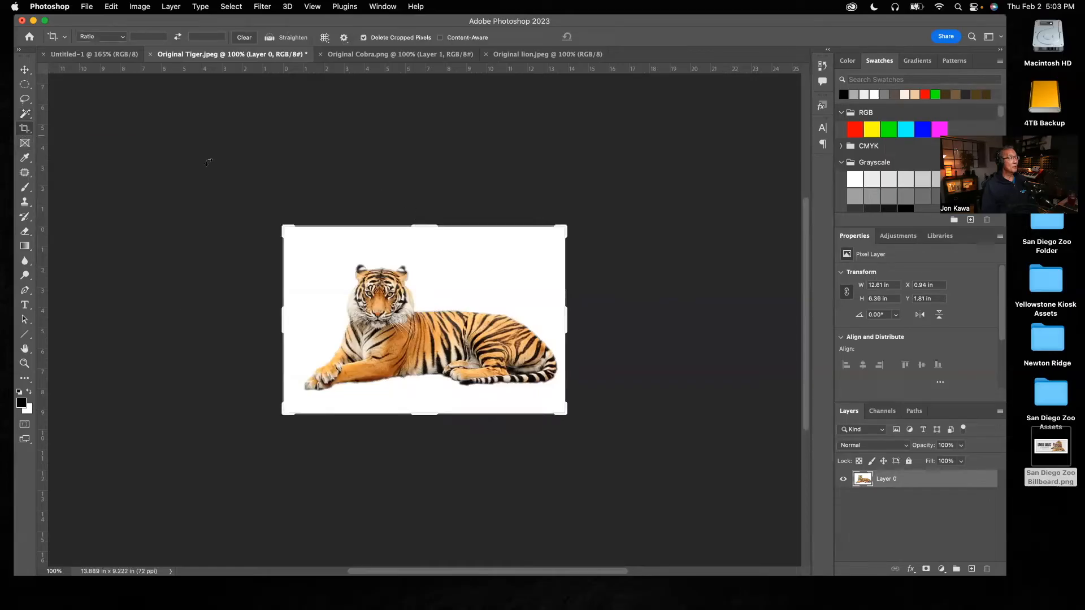
drag(427, 224, 428, 236)
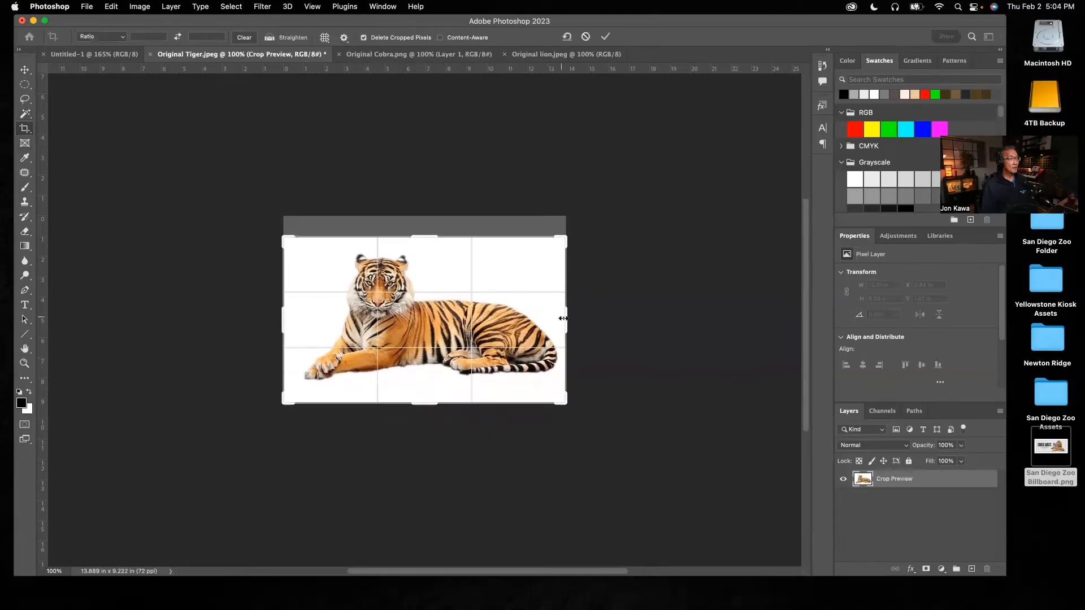
drag(429, 403, 421, 395)
drag(284, 324, 294, 312)
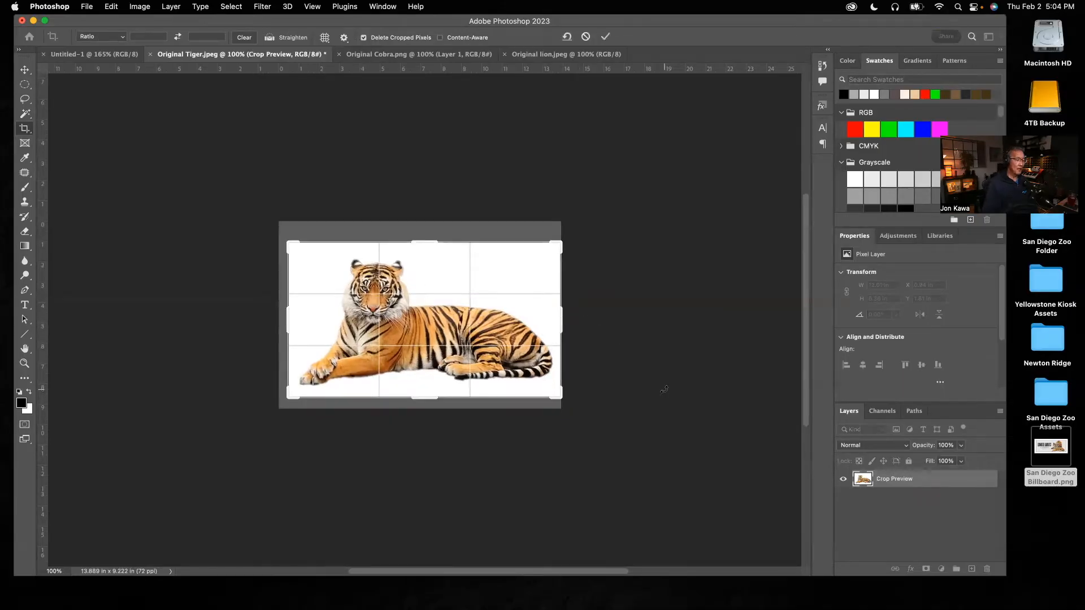
key(Return)
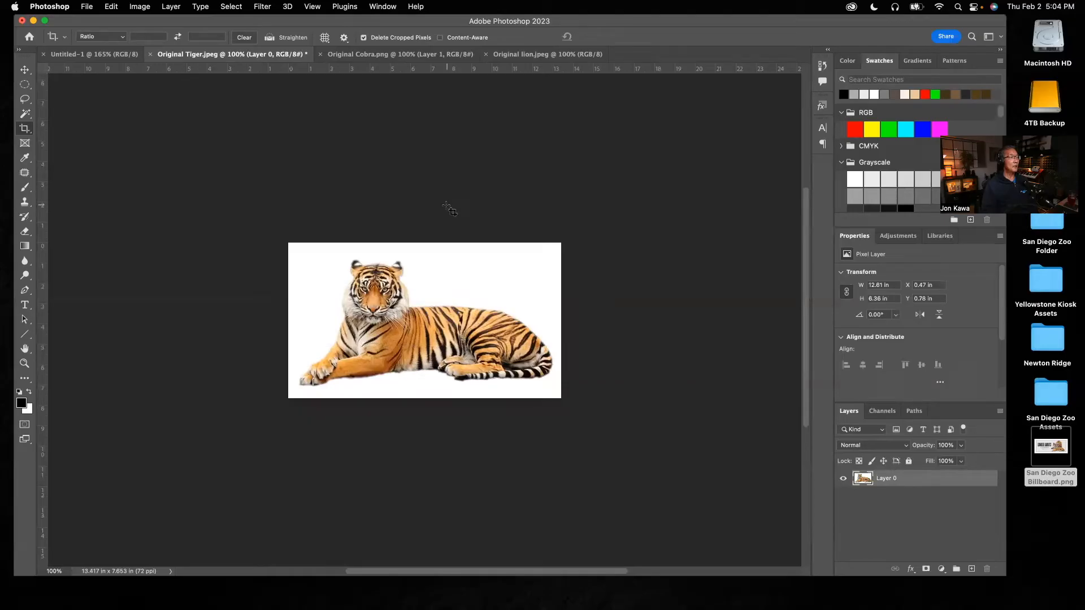
click(109, 59)
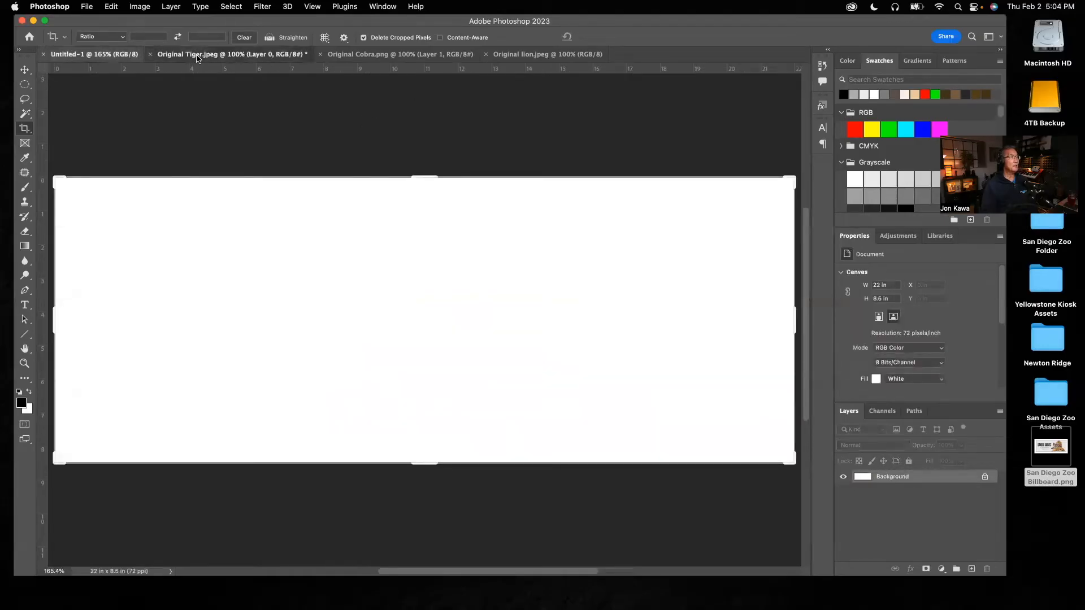
click(198, 56)
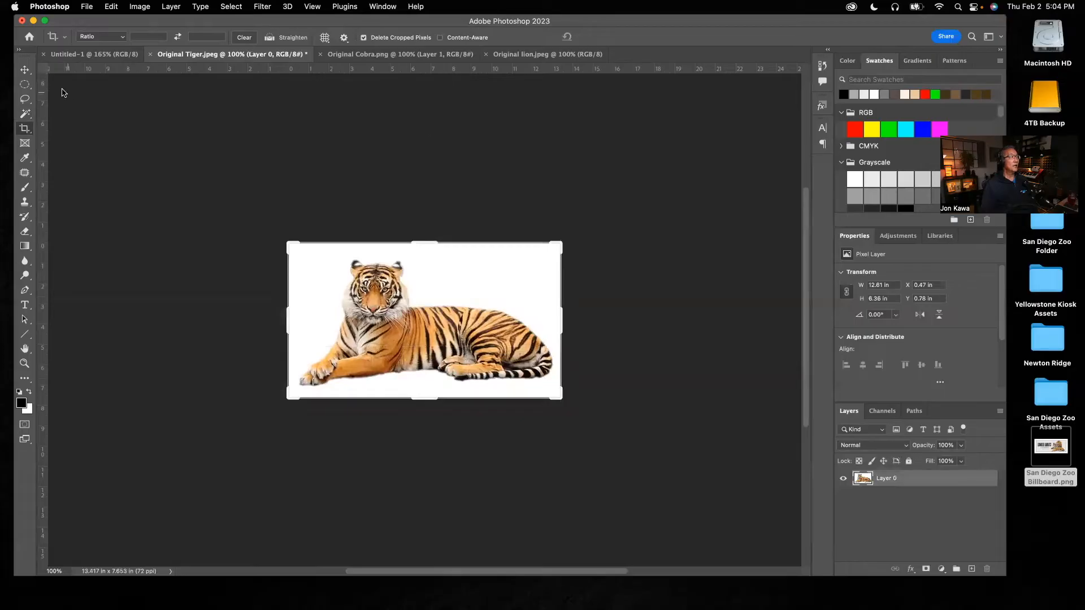
click(25, 69)
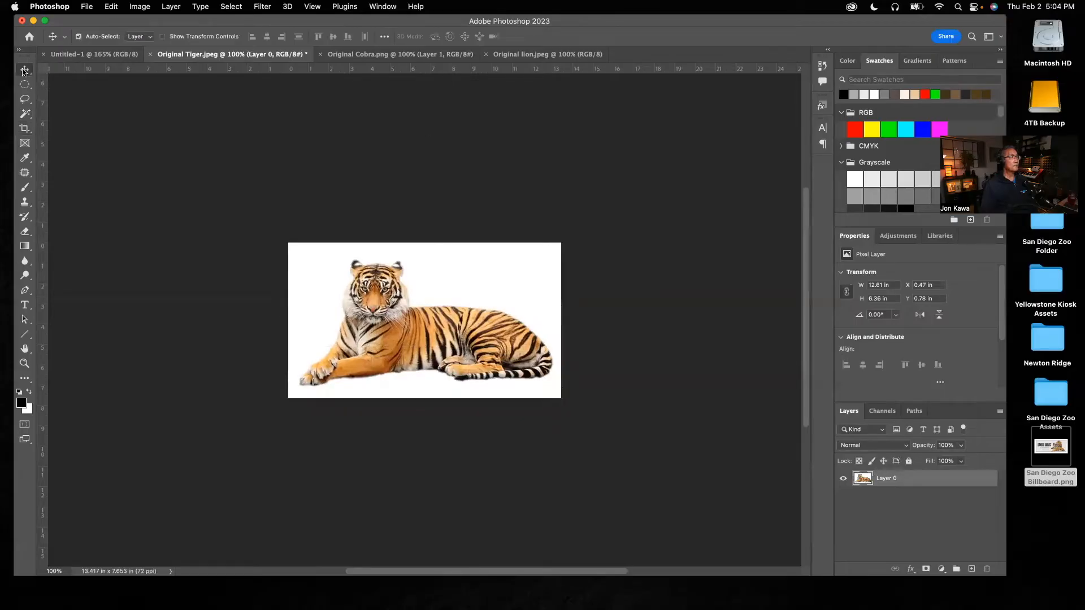
In the cobra document, select the snake with Select Subject and open the selection in Select and Mask
click(391, 55)
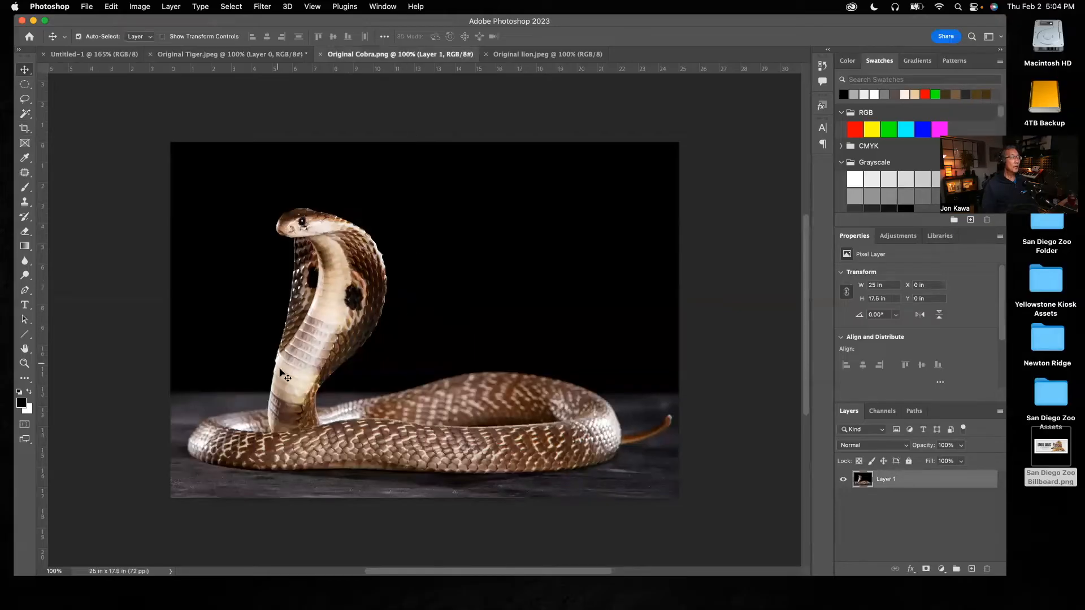
click(28, 116)
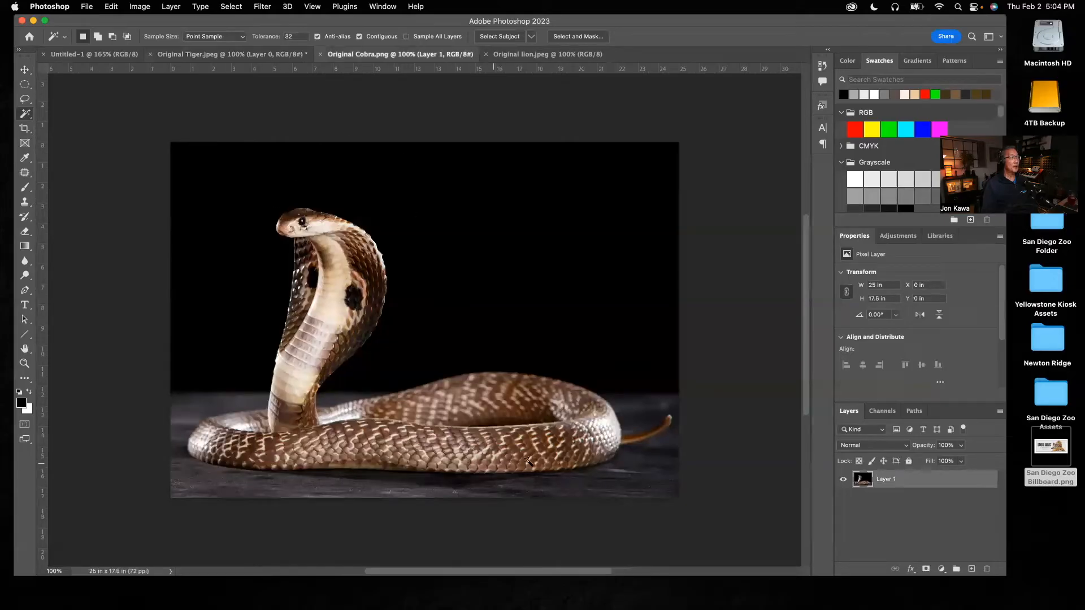
click(496, 36)
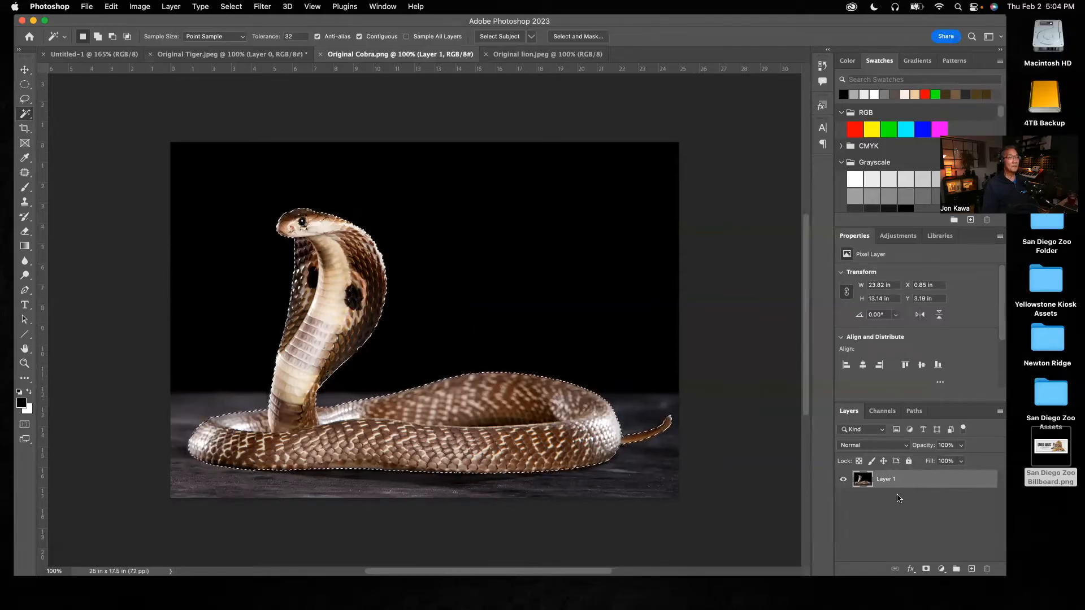
click(585, 36)
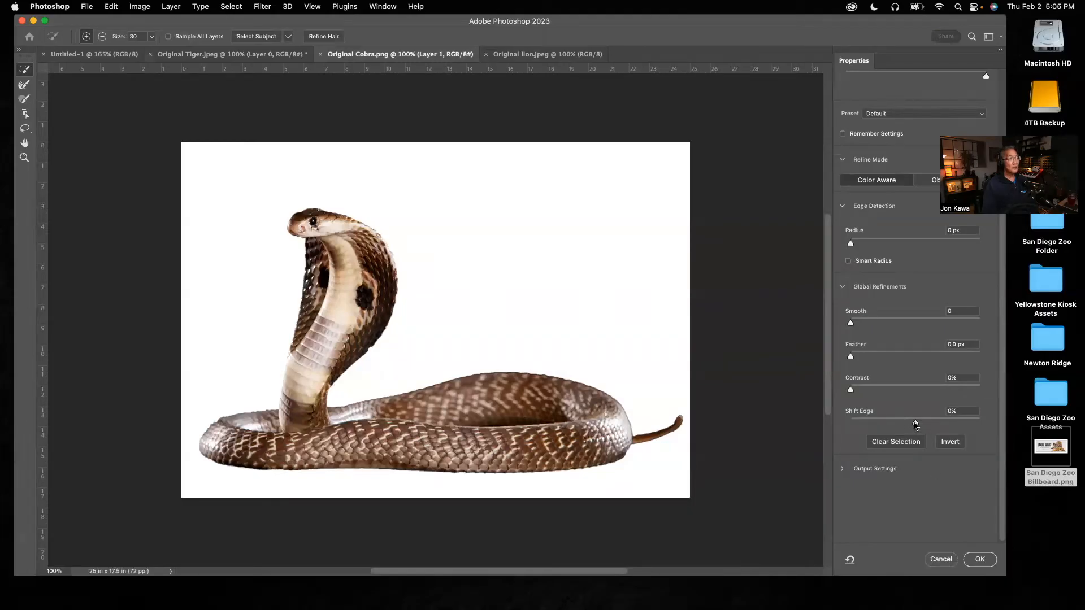
Refine the cobra selection with Shift Edge at -48% and Feather at 2.0 px, and apply it
drag(913, 426, 910, 425)
drag(907, 427, 885, 430)
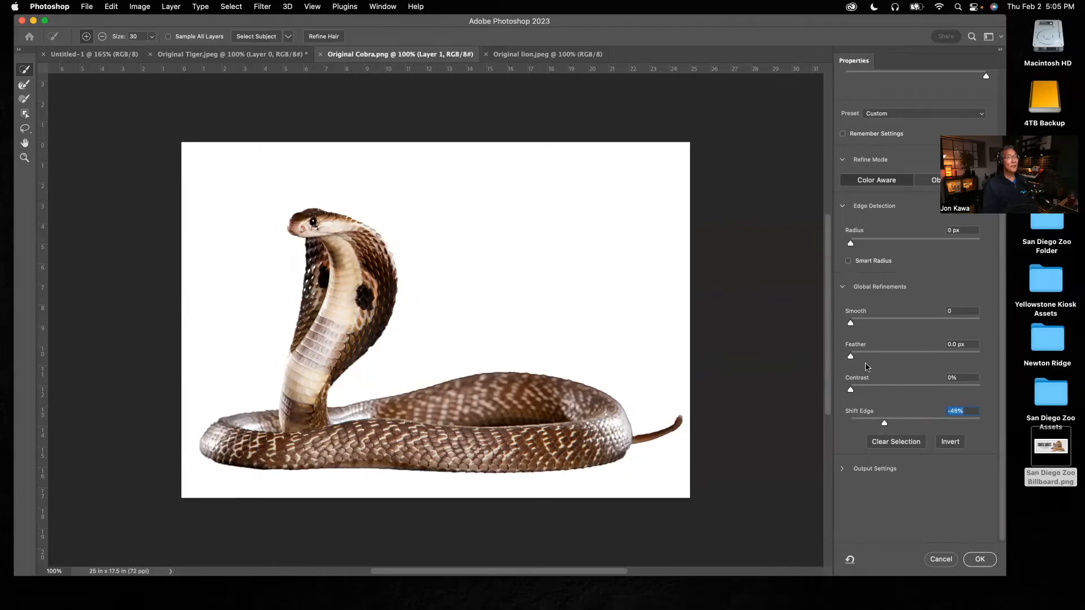
drag(851, 357, 874, 362)
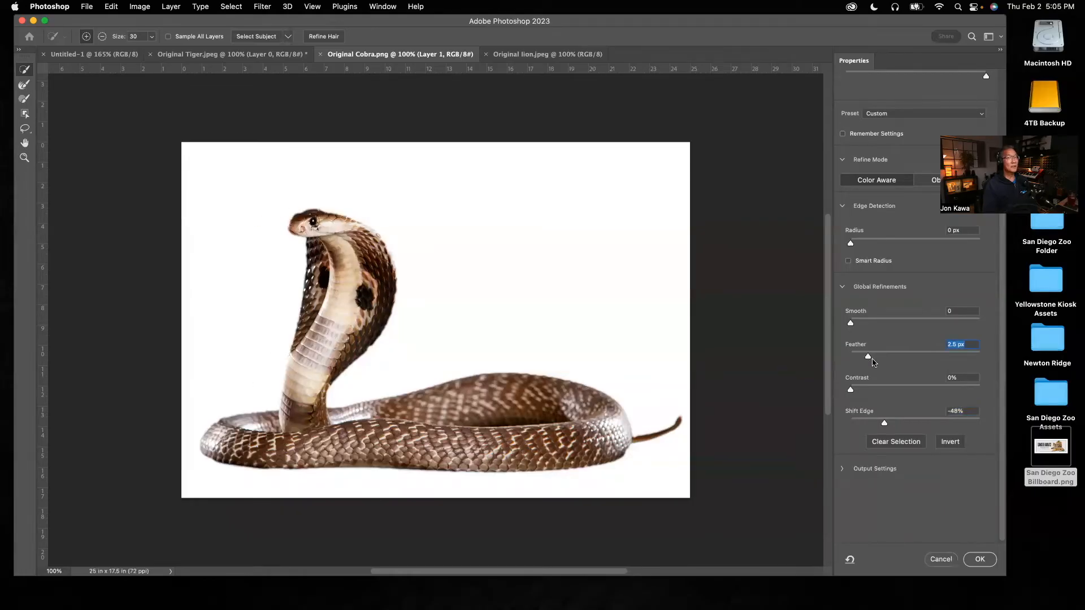
drag(866, 358, 864, 358)
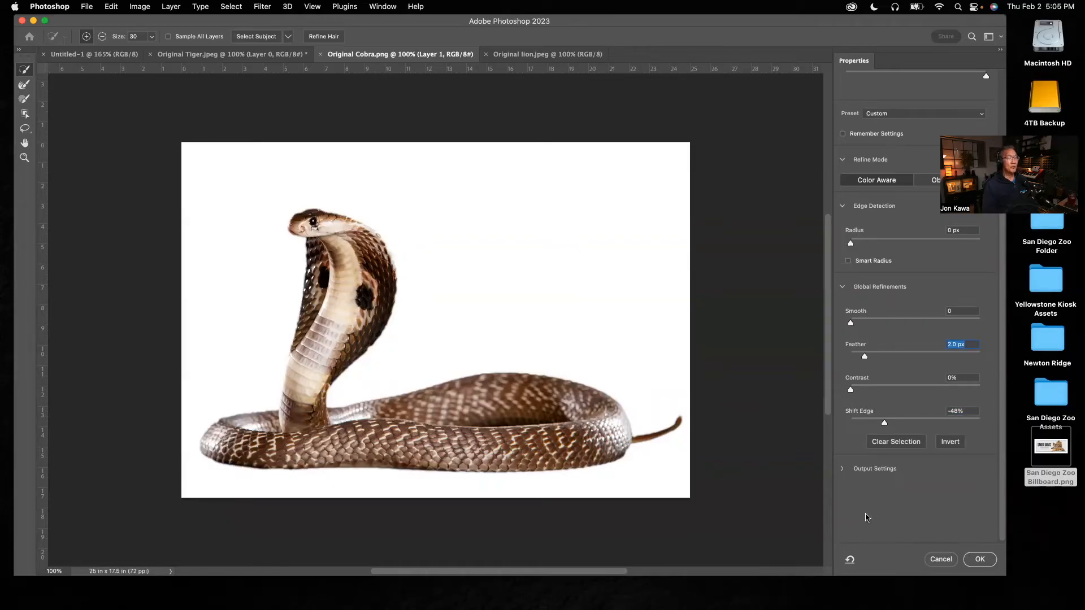
click(980, 560)
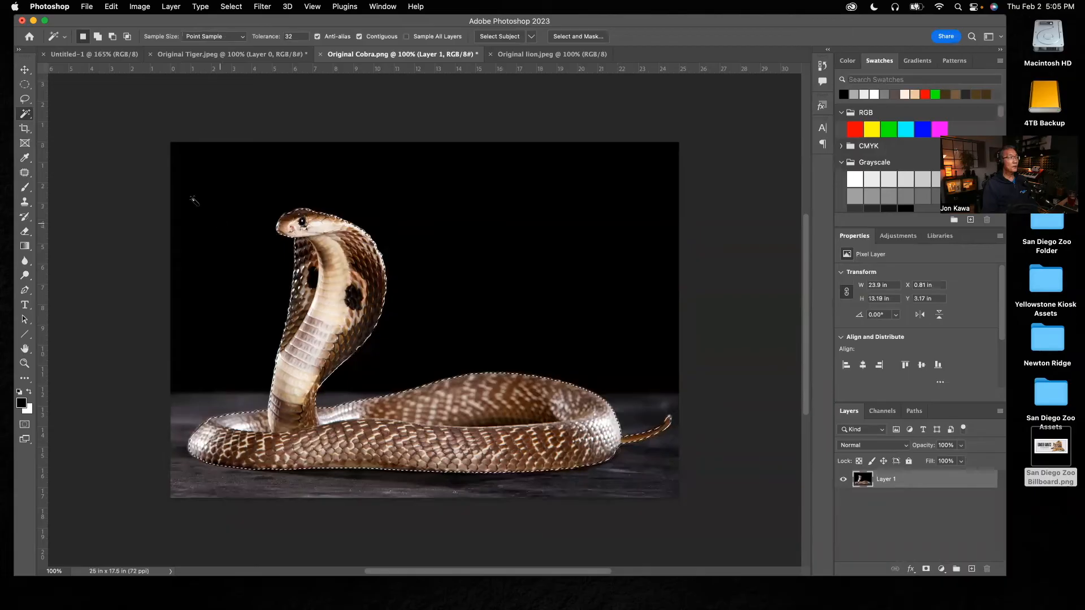
Invert the cobra selection, delete the dark surroundings from Layer 1, and deselect
click(23, 71)
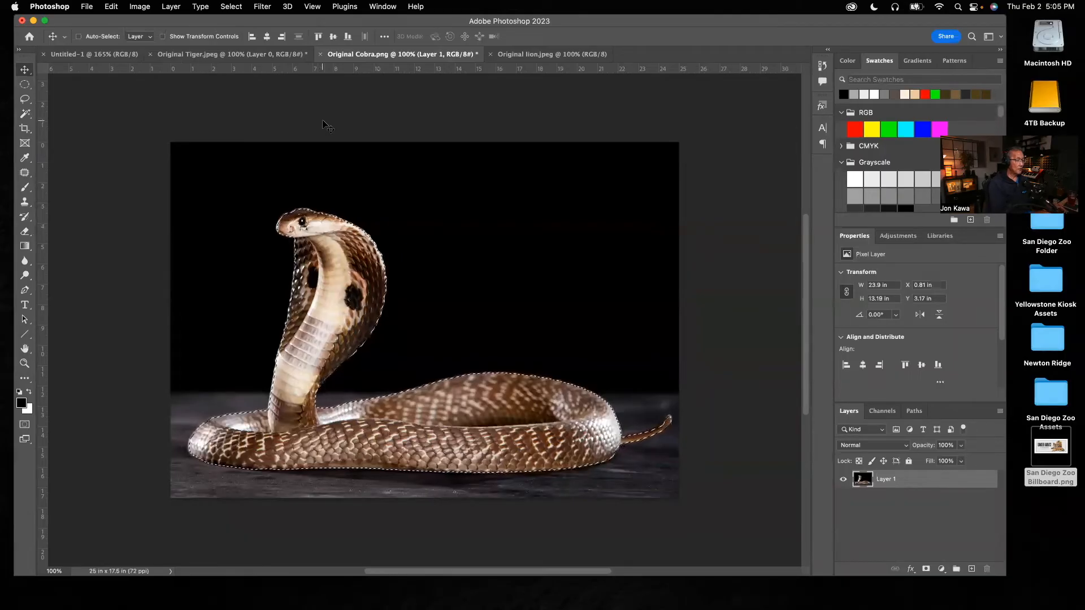
key(super+shift+i)
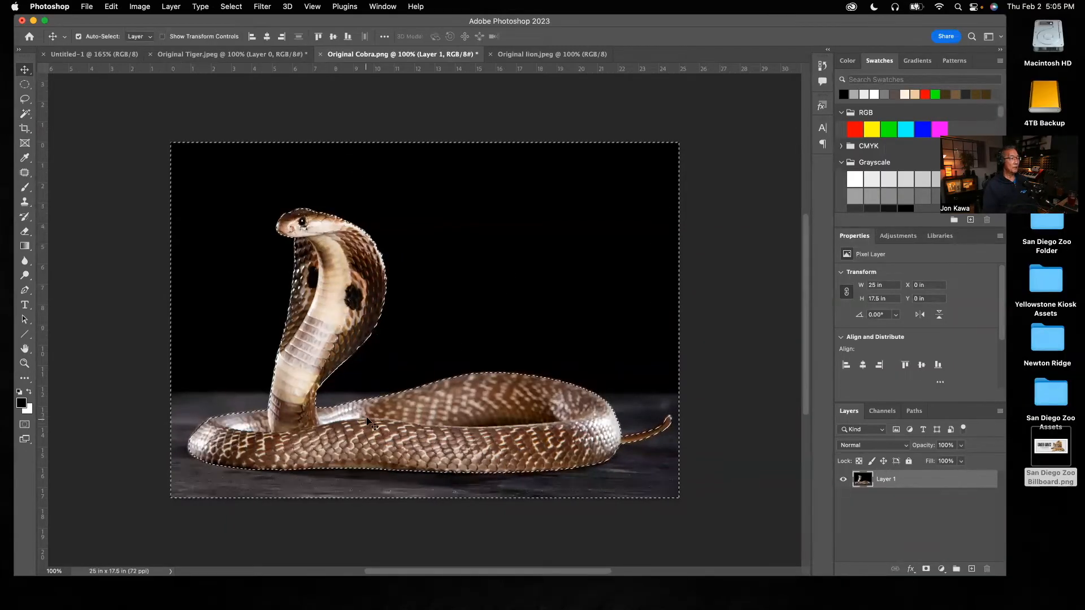
key(super+BackSpace)
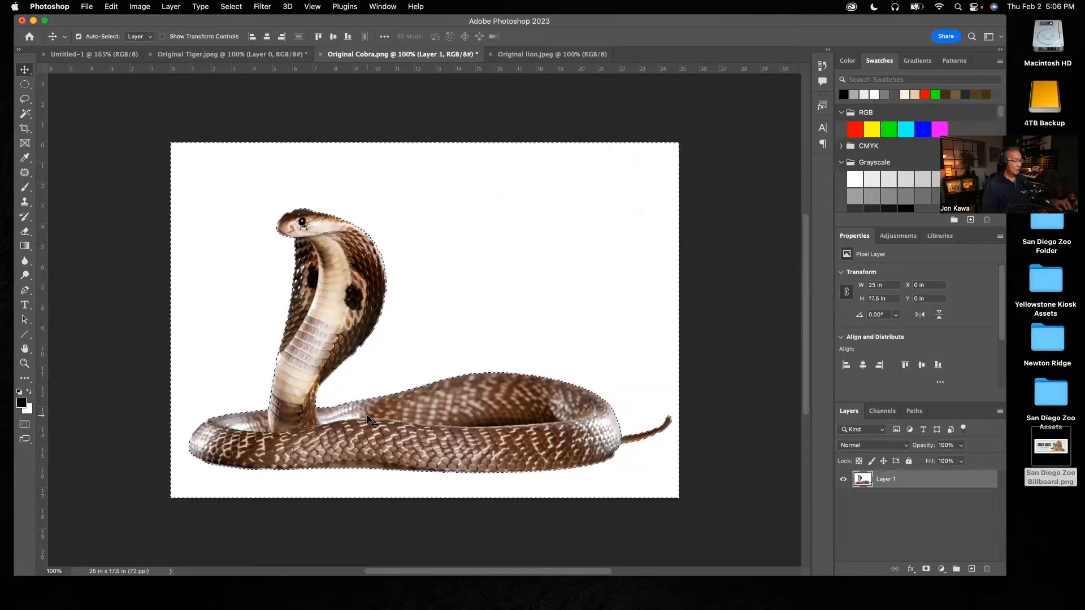
key(super+d)
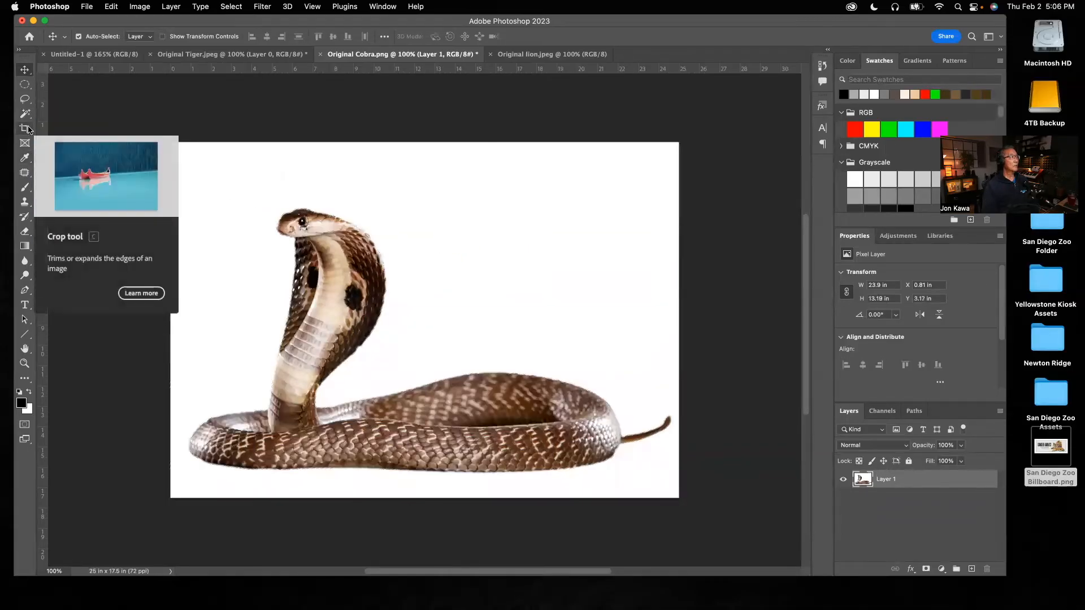
Crop the empty space above and below the cobra, to about 25 x 14.7 inches
click(26, 128)
drag(426, 143, 426, 168)
drag(425, 475, 426, 471)
key(Return)
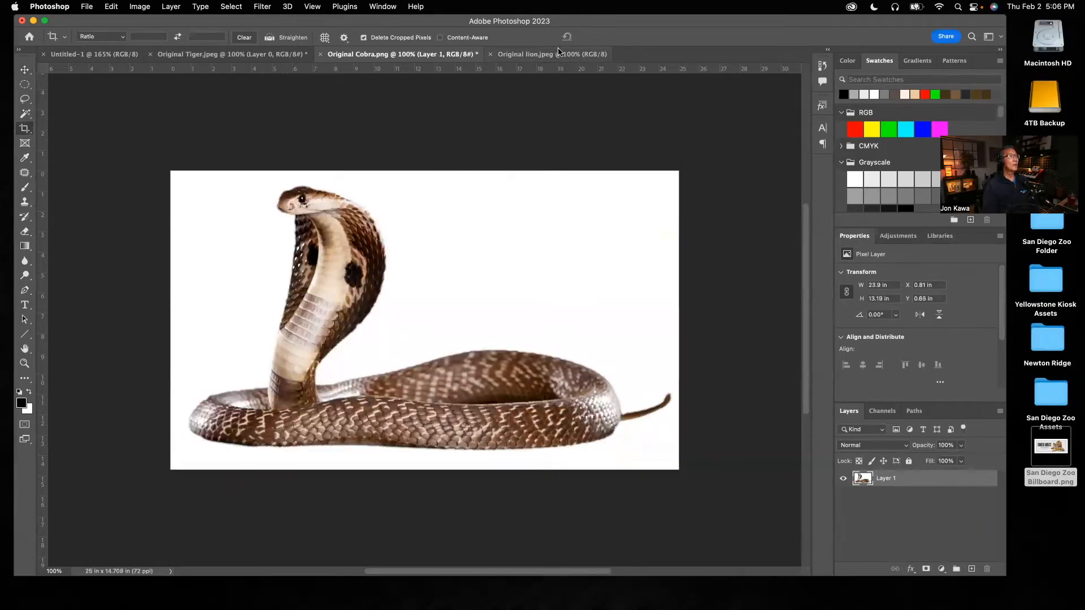
In the lion document, select the lion's head with Select Subject and open the selection in Select and Mask
click(551, 54)
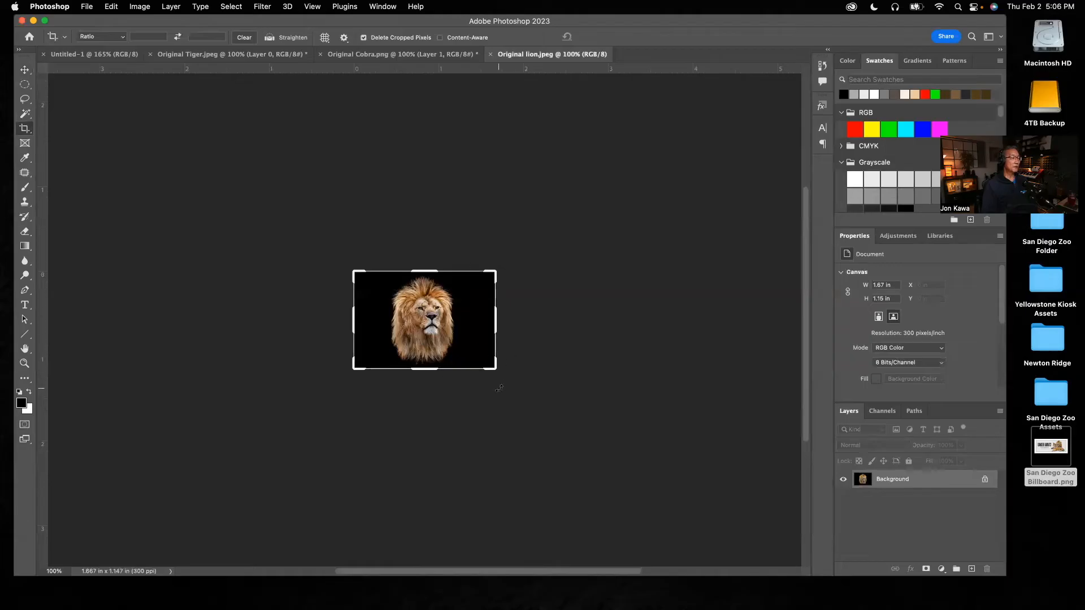
click(28, 71)
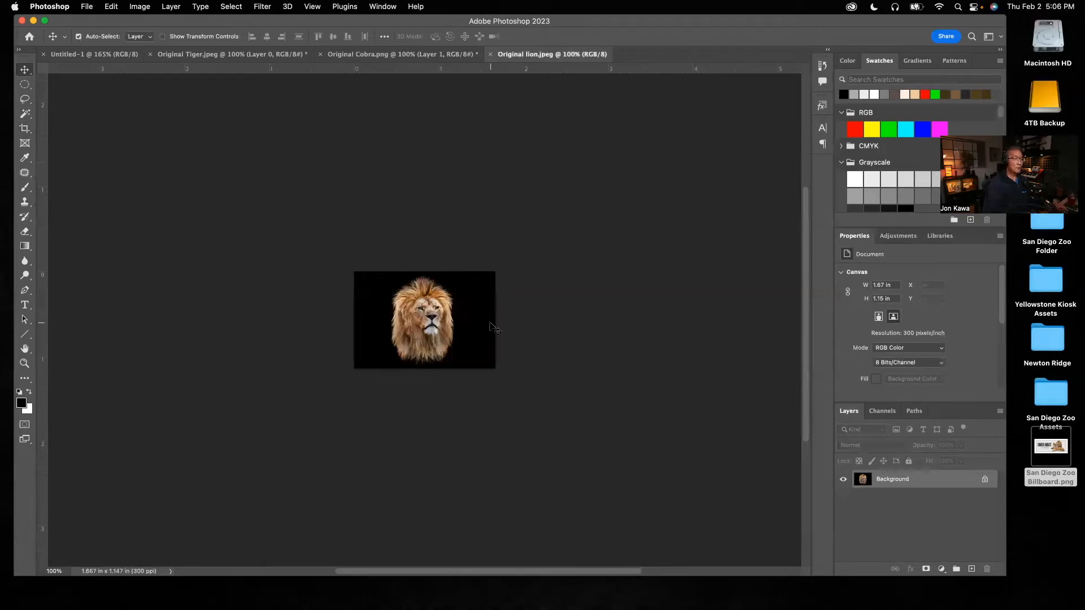
key(super+0)
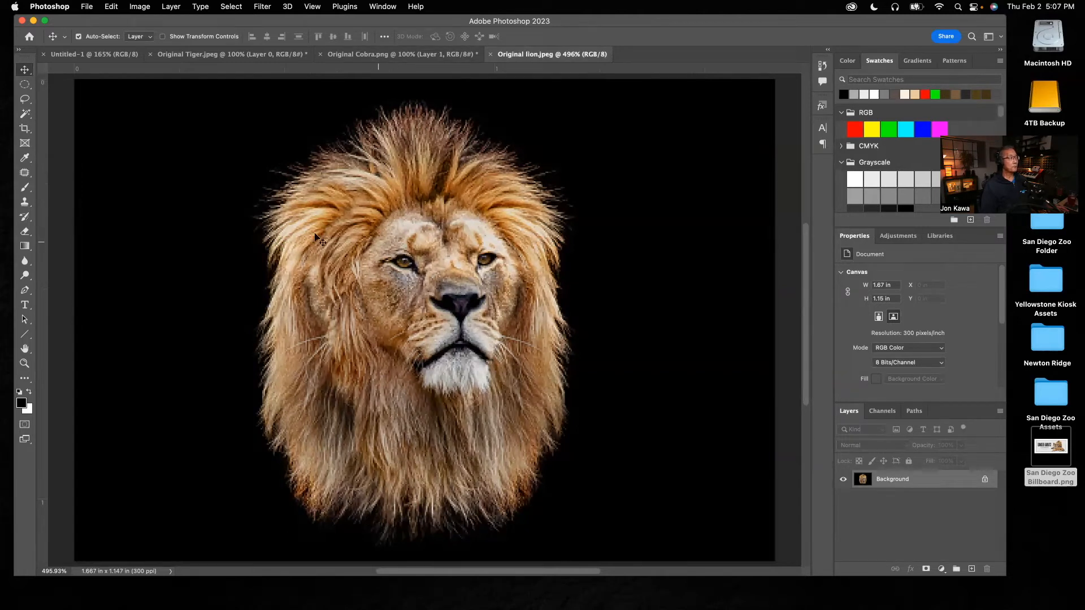
click(23, 116)
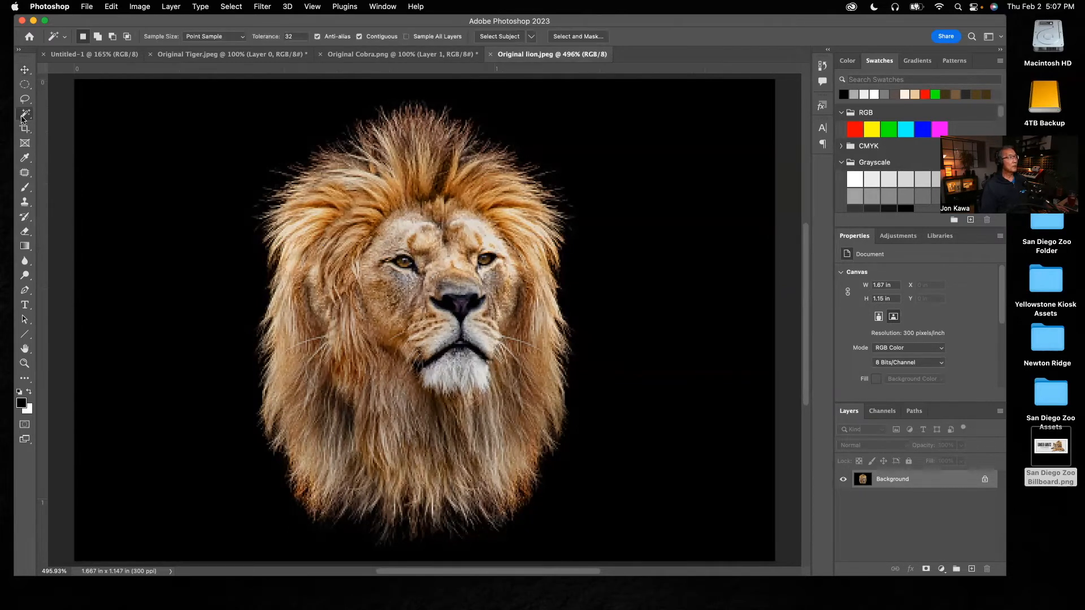
click(507, 37)
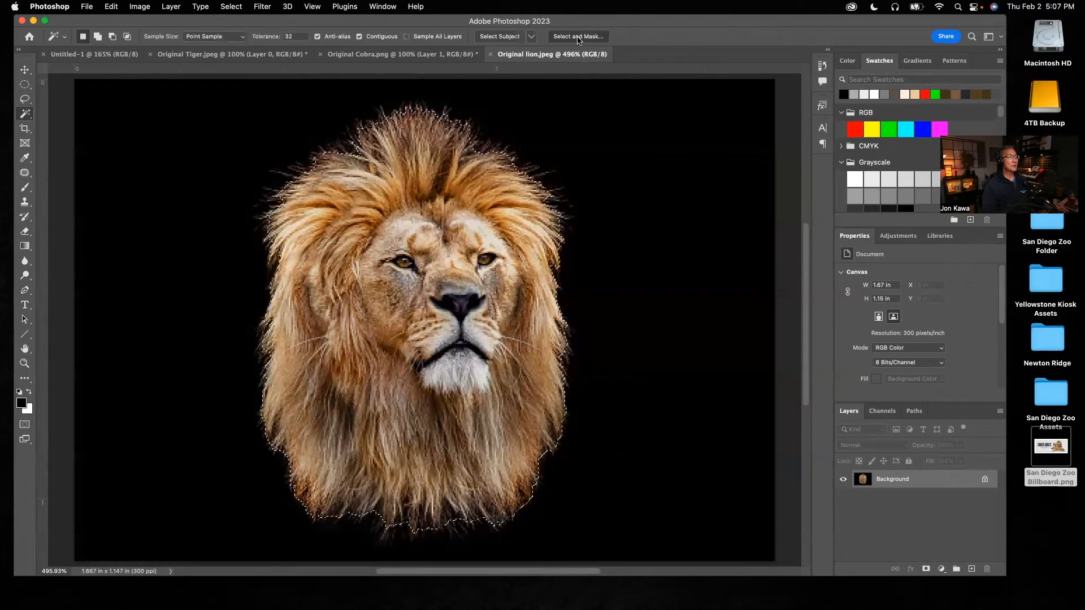
click(578, 37)
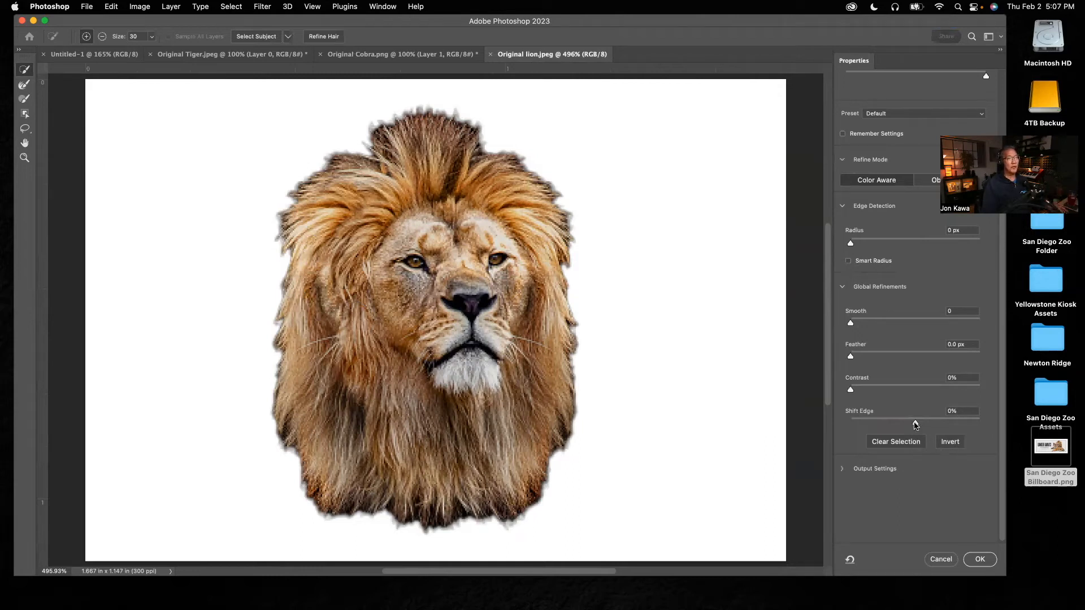
Set Shift Edge to -100%, Radius to 2 px and Feather to 4.5 px, and apply the refined lion selection
mouse_move(916, 424)
mouse_down()
mouse_move(829, 421)
mouse_move(899, 418)
mouse_up()
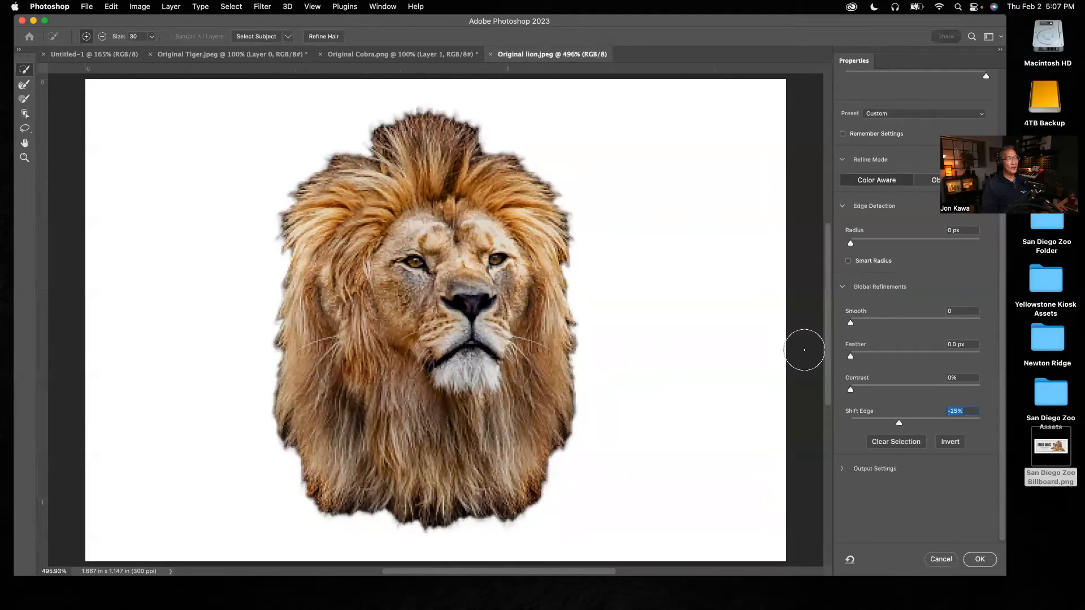
drag(898, 423, 816, 425)
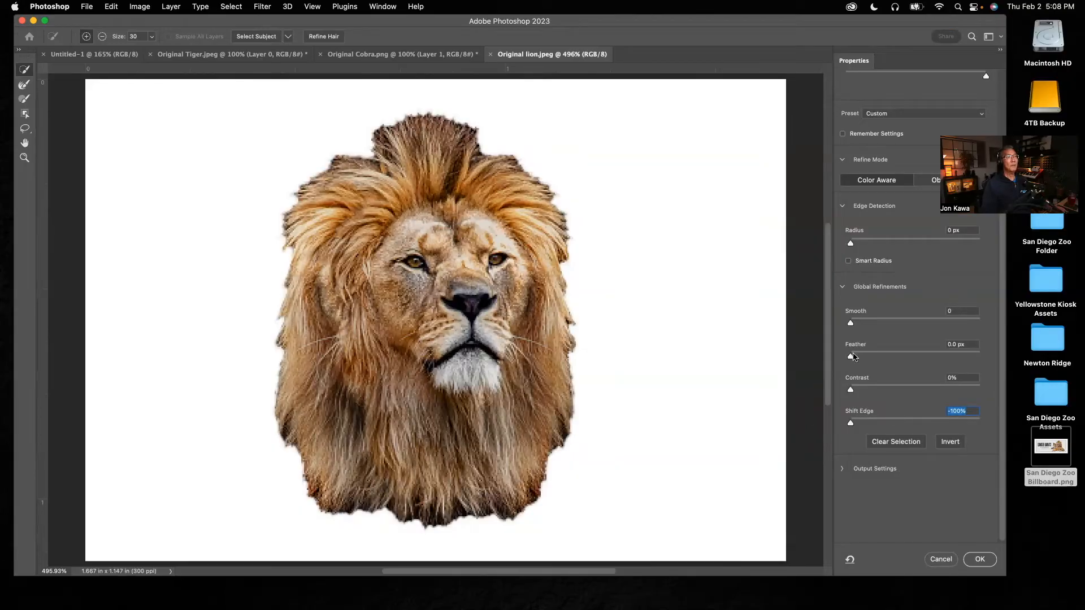
drag(851, 359, 889, 362)
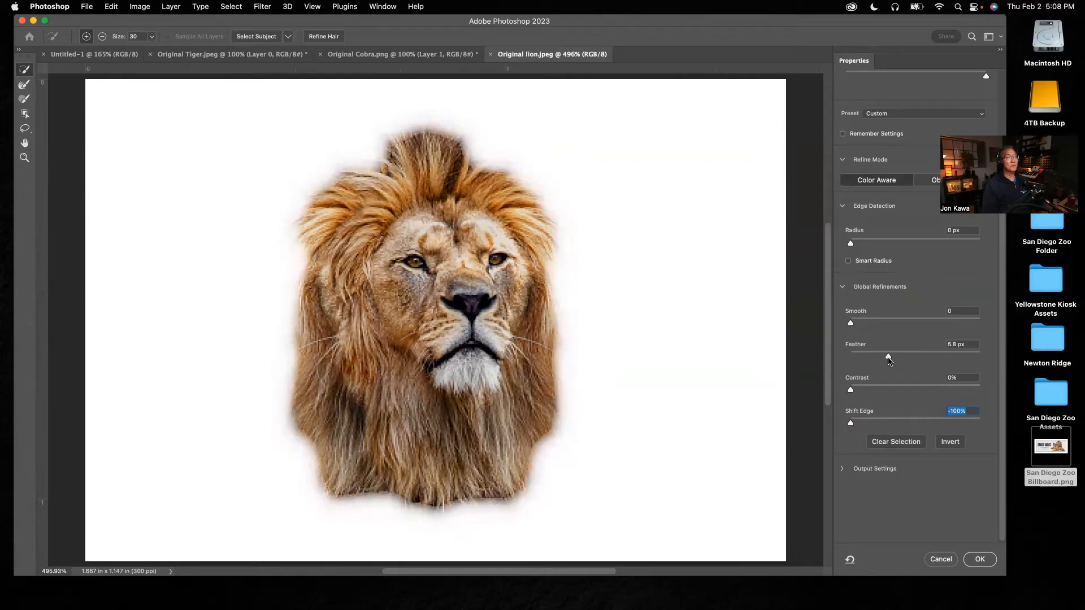
drag(888, 360, 886, 361)
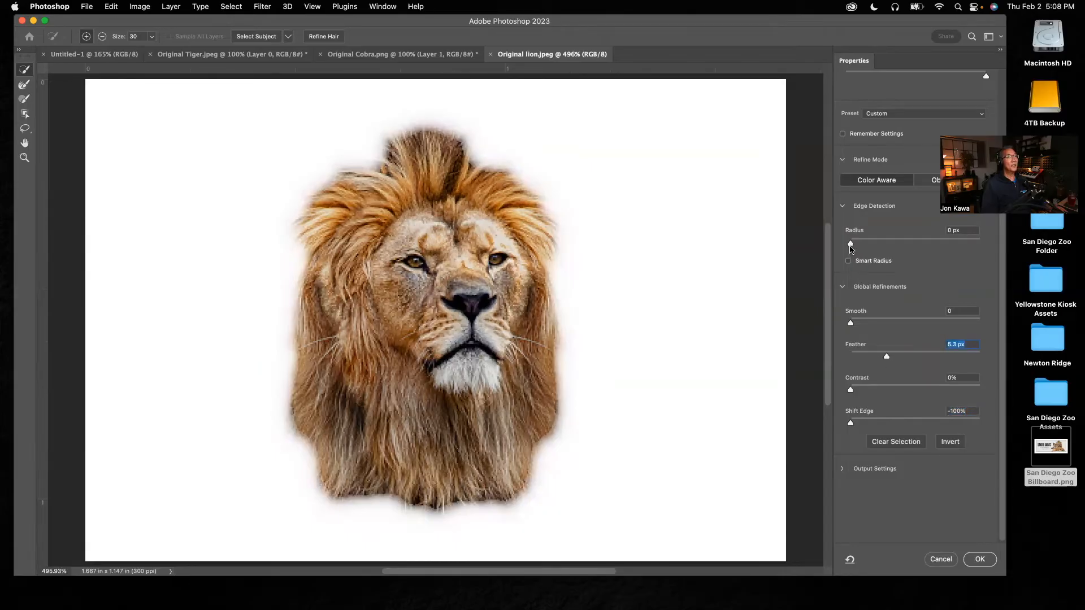
drag(852, 248, 884, 250)
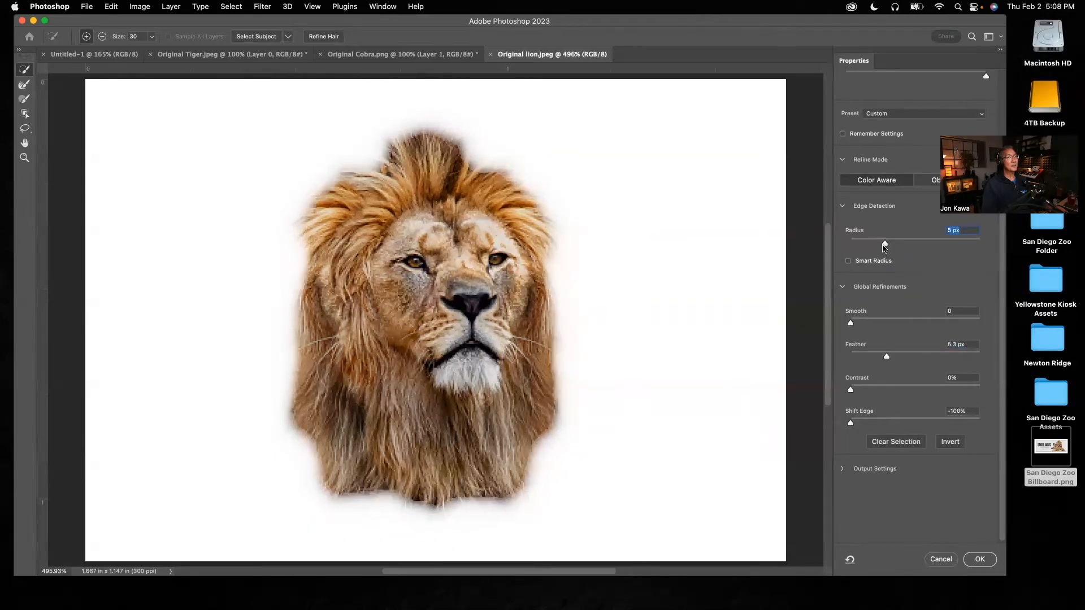
drag(880, 244, 865, 245)
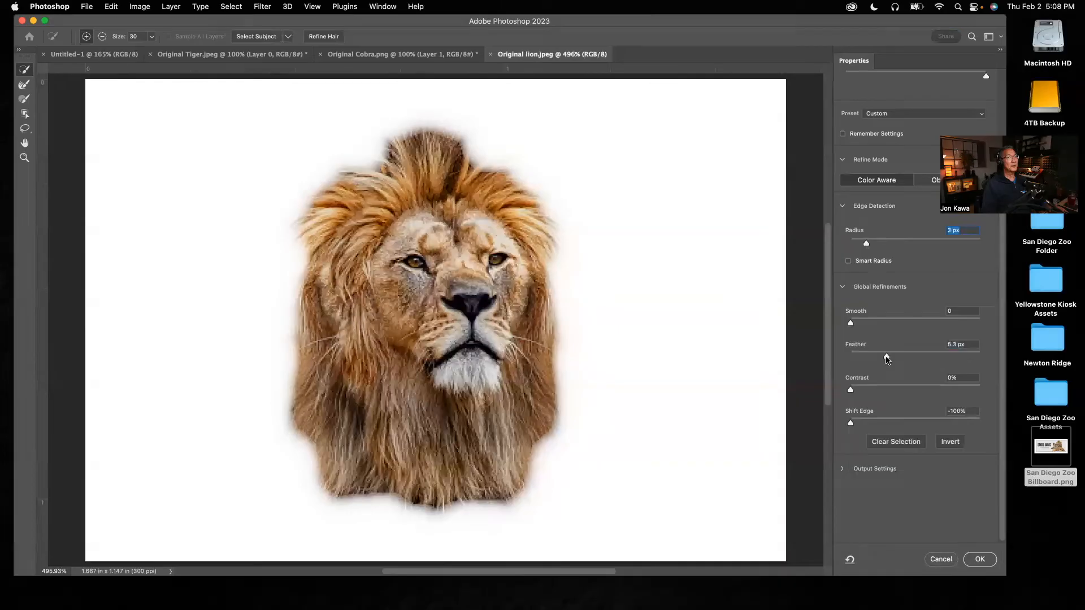
drag(887, 357, 883, 357)
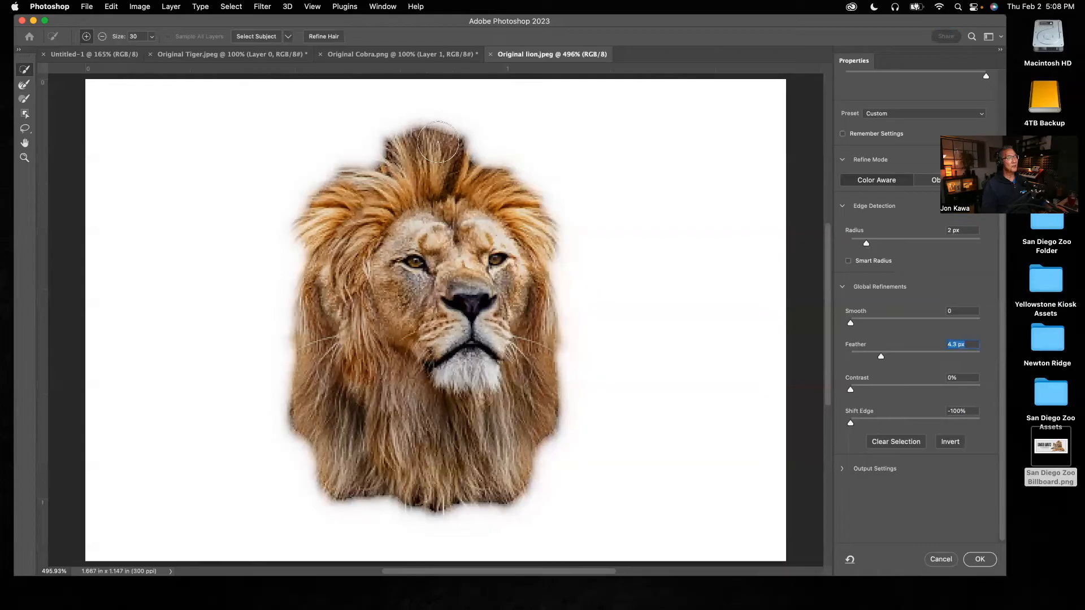
drag(881, 357, 882, 358)
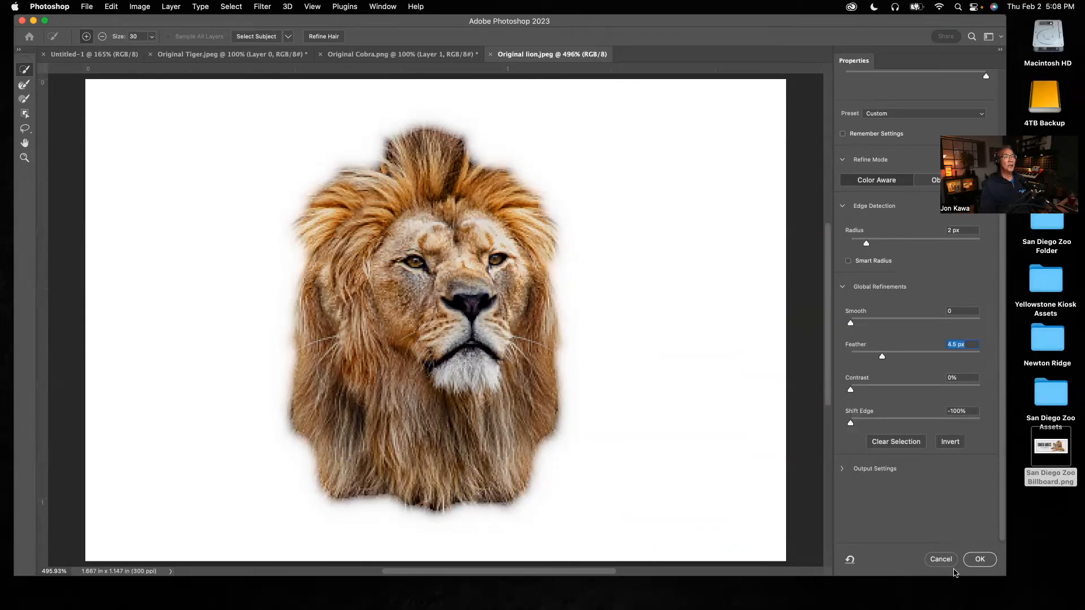
click(979, 560)
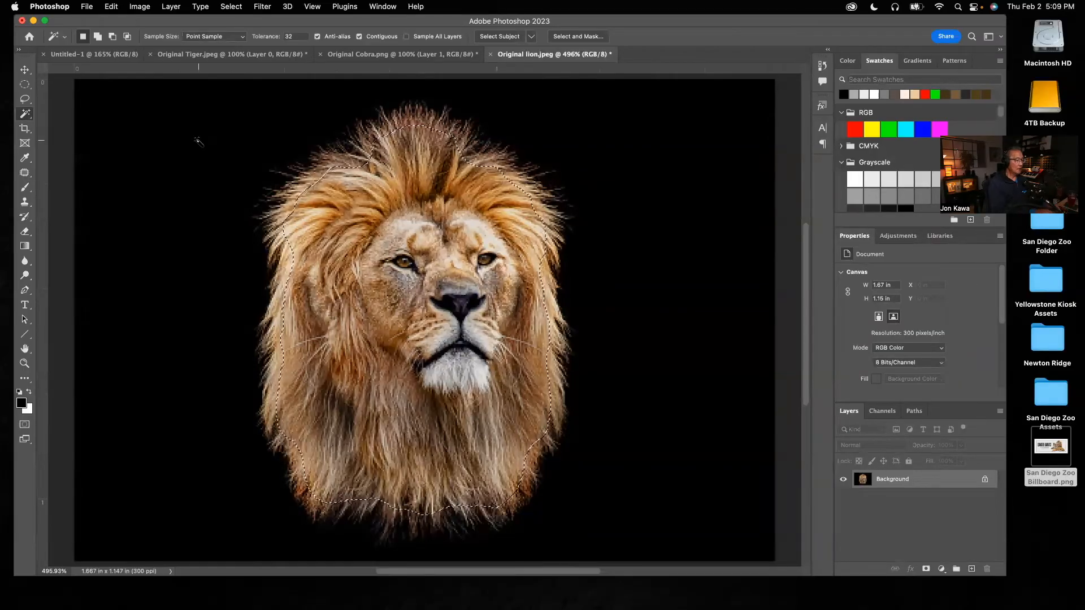
Invert the lion selection, convert the Background into Layer 0, delete the black surroundings, and deselect
key(shift+super+i)
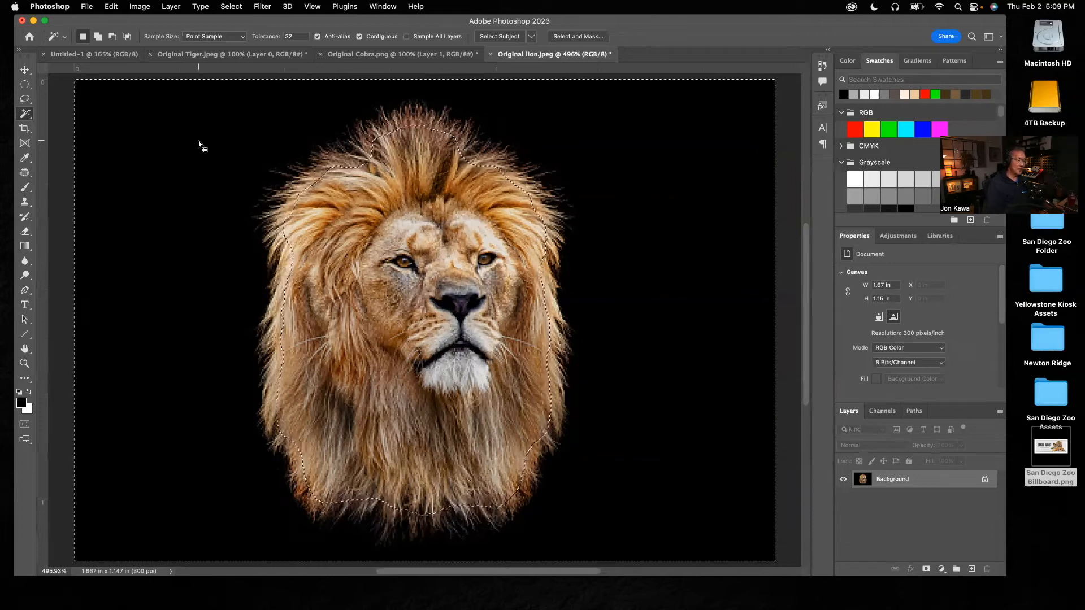
key(shift+BackSpace)
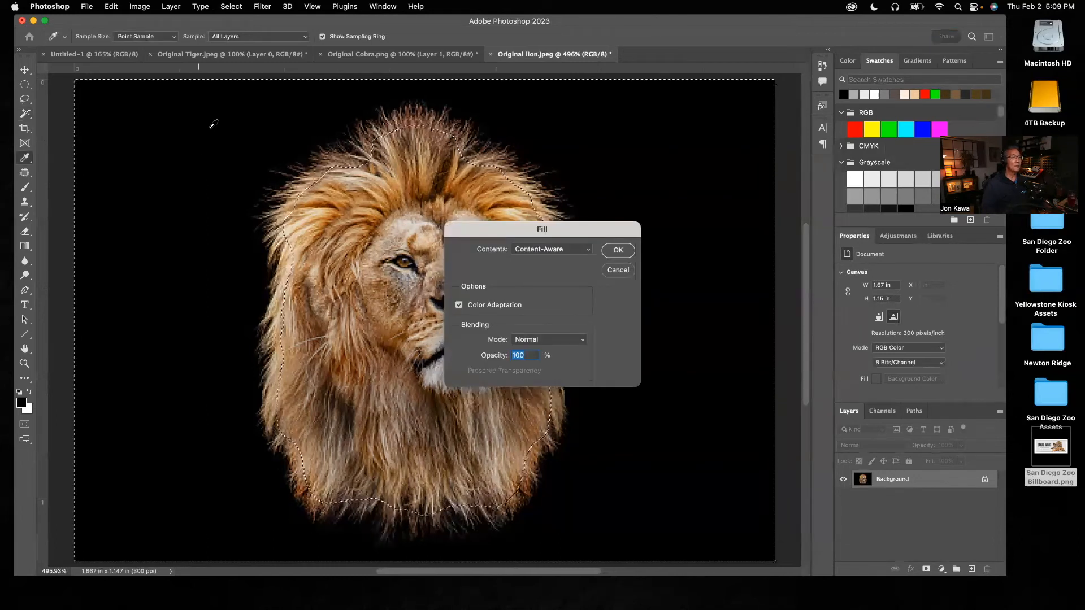
click(610, 271)
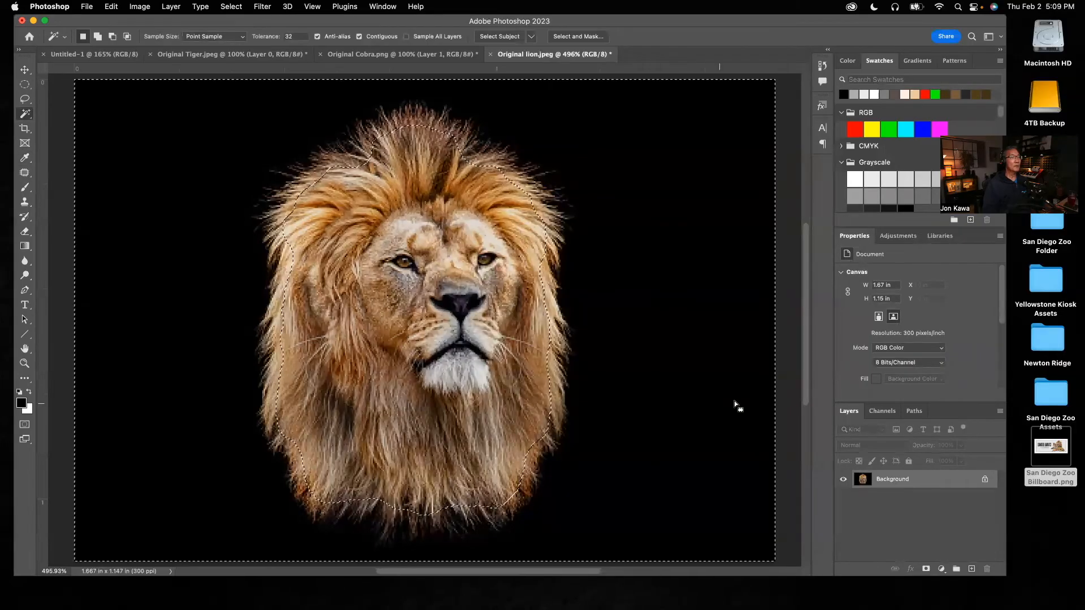
double_click(890, 479)
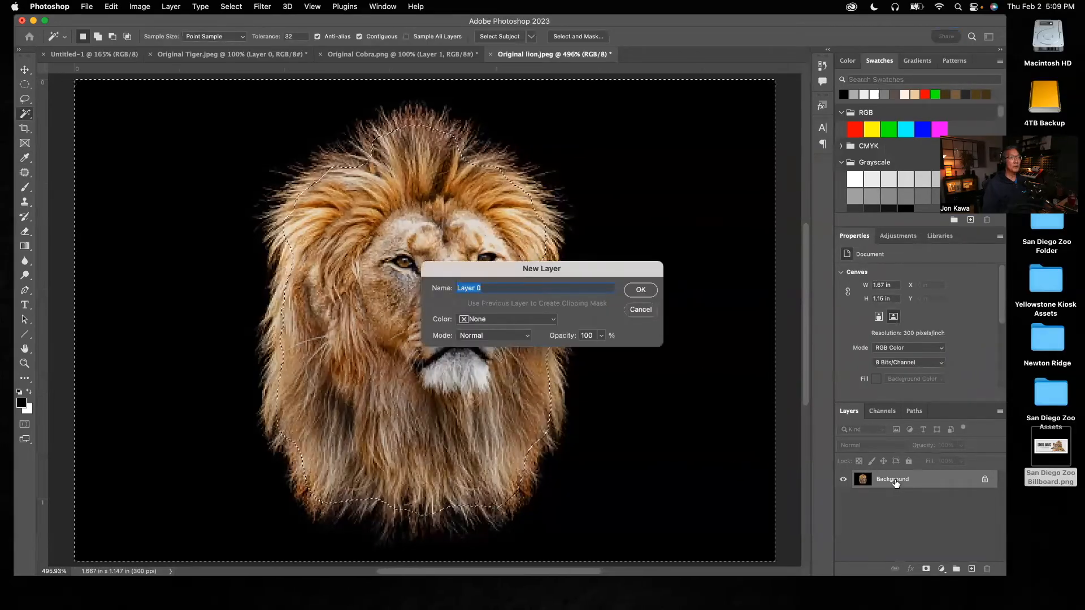
click(641, 290)
key(BackSpace)
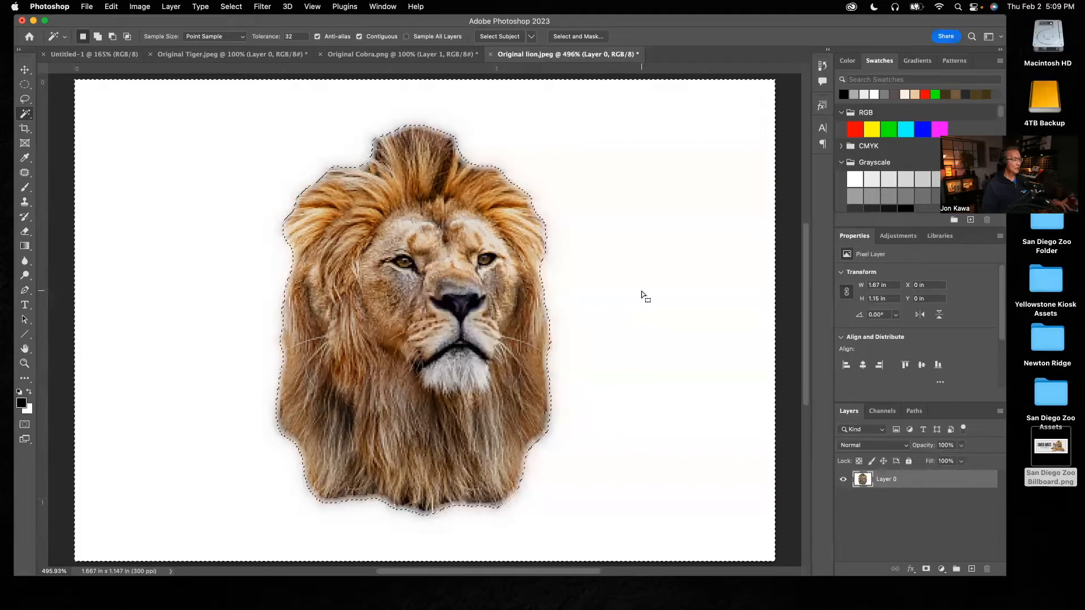
key(super+d)
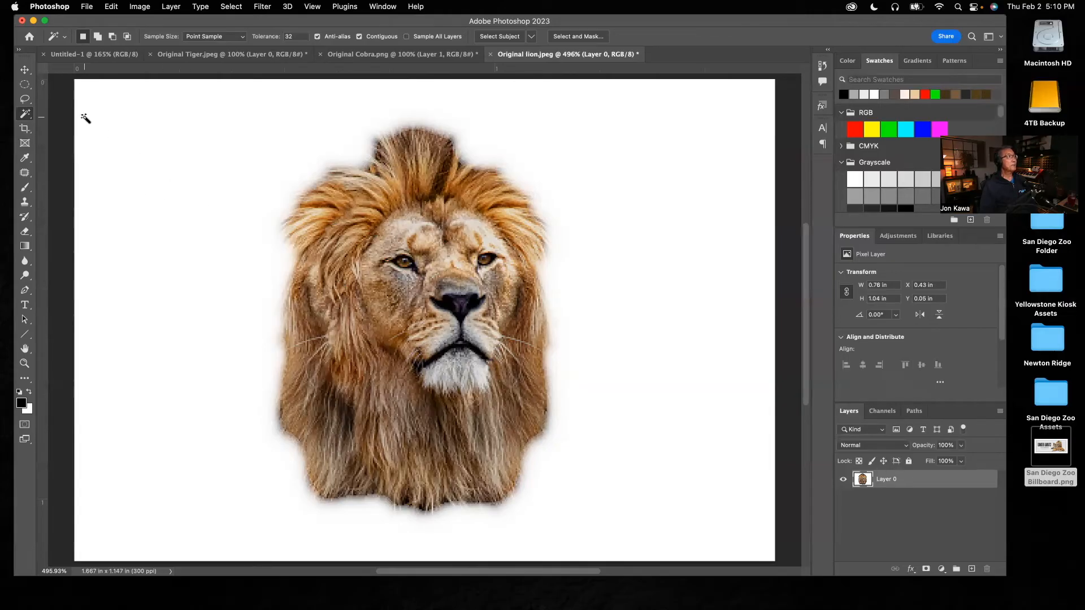
Crop the lion image closely around the head on all four sides, to about 0.76 x 1.02 inches
click(25, 128)
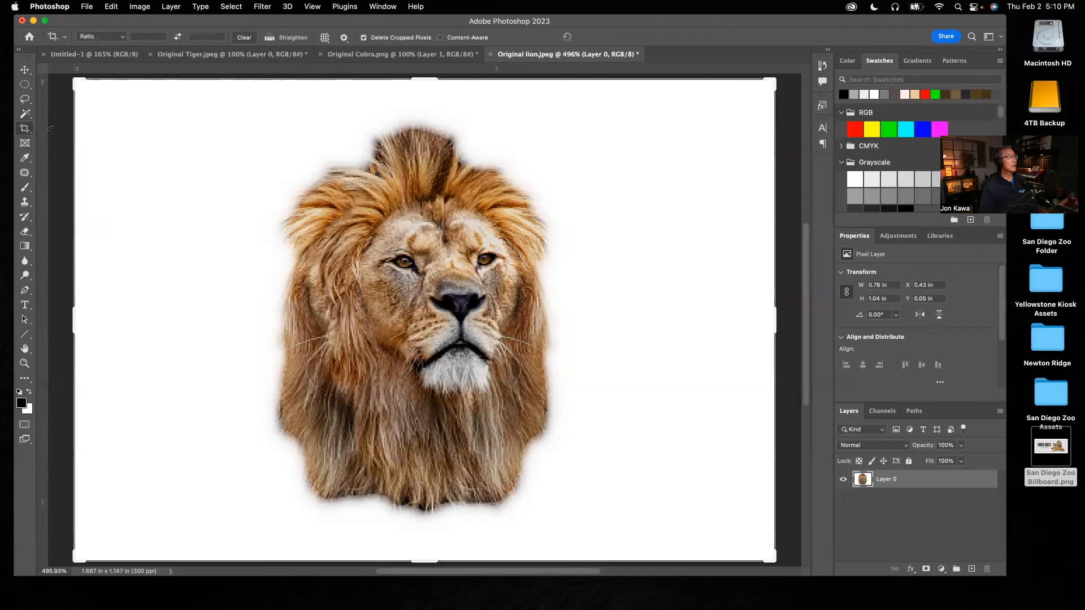
drag(424, 79, 419, 94)
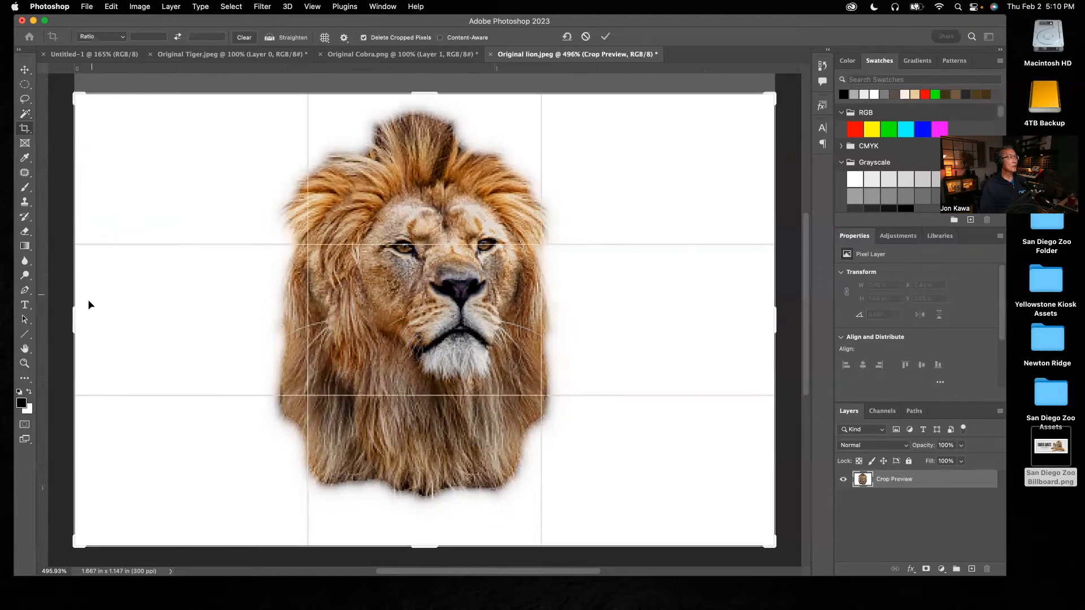
drag(72, 319, 163, 316)
drag(688, 323, 585, 310)
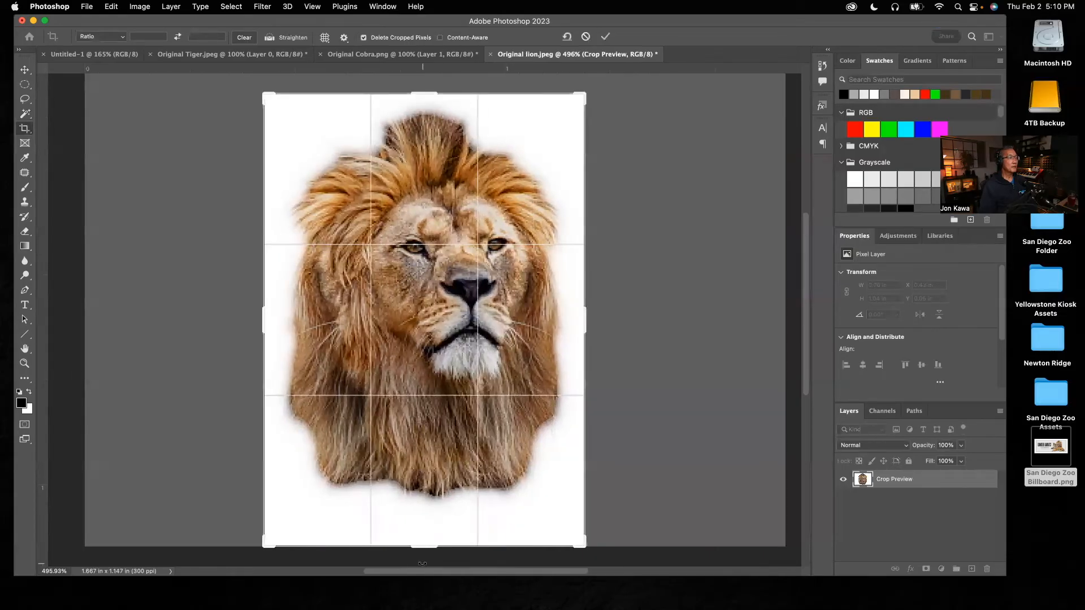
drag(425, 548, 431, 535)
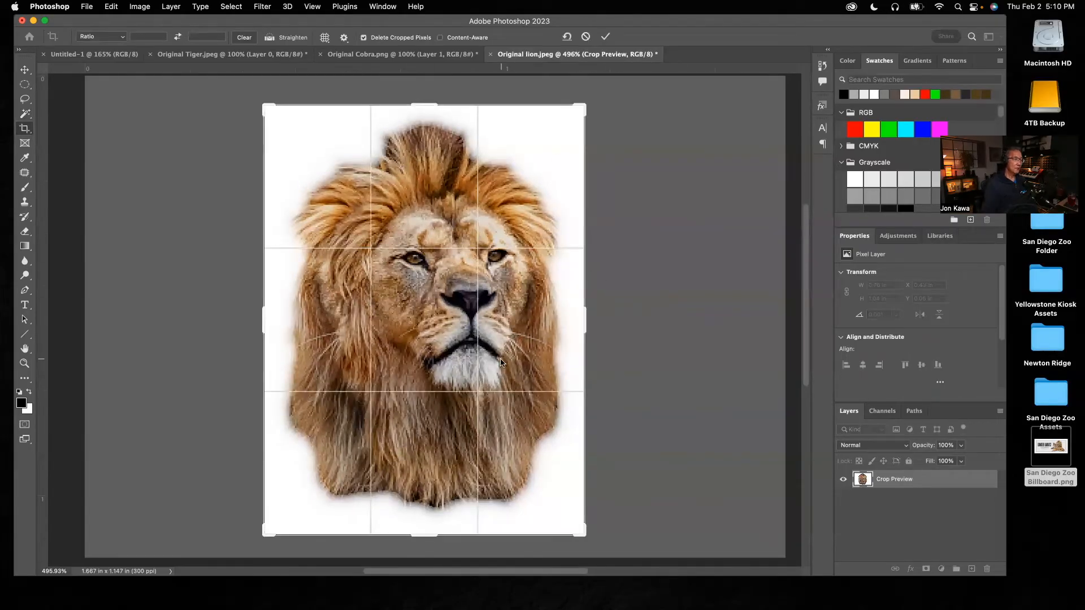
key(Return)
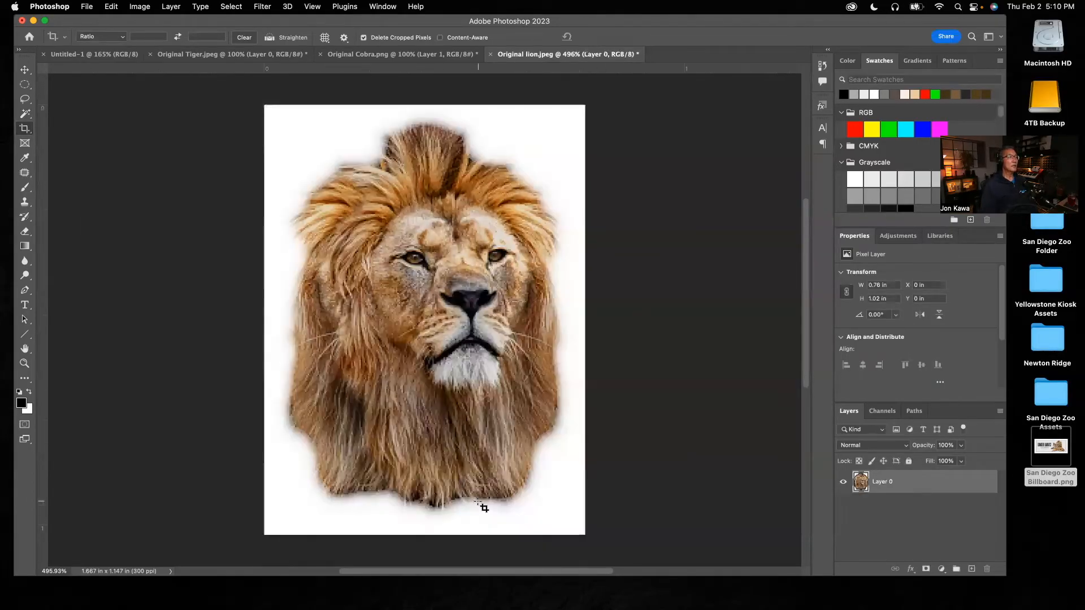
Return to the blank 22 x 8.5 inch canvas and save it to the Desktop as Billboard.psd in Photoshop format
click(447, 54)
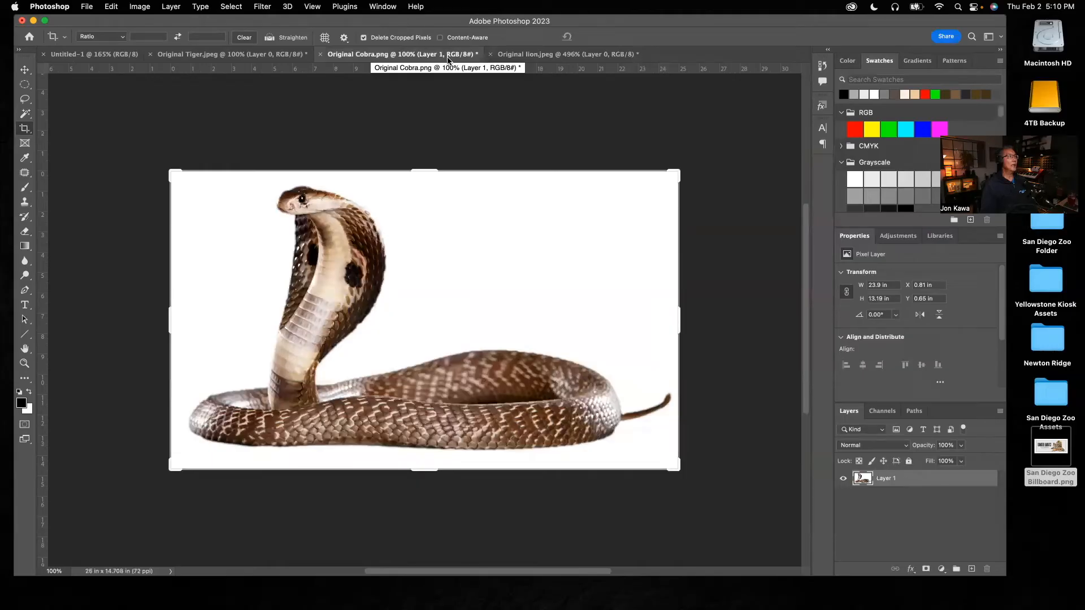
click(268, 54)
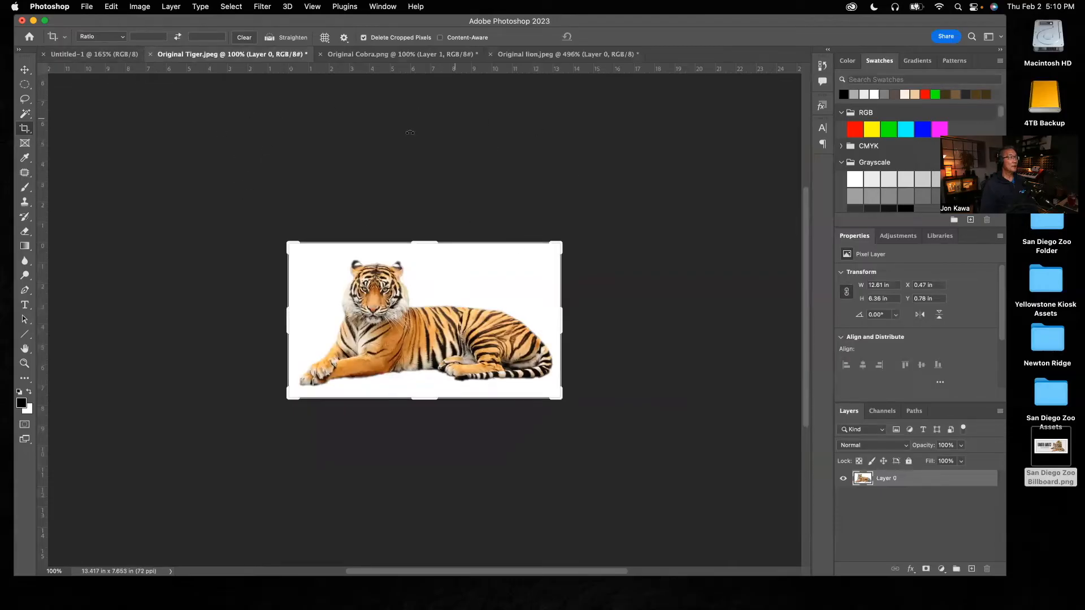
click(127, 59)
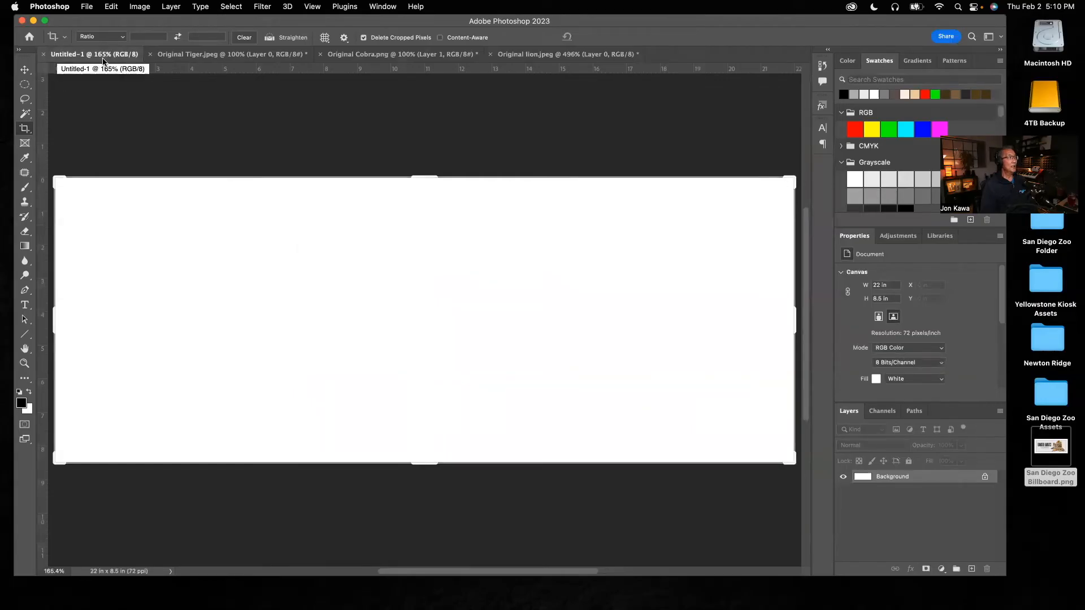
click(87, 8)
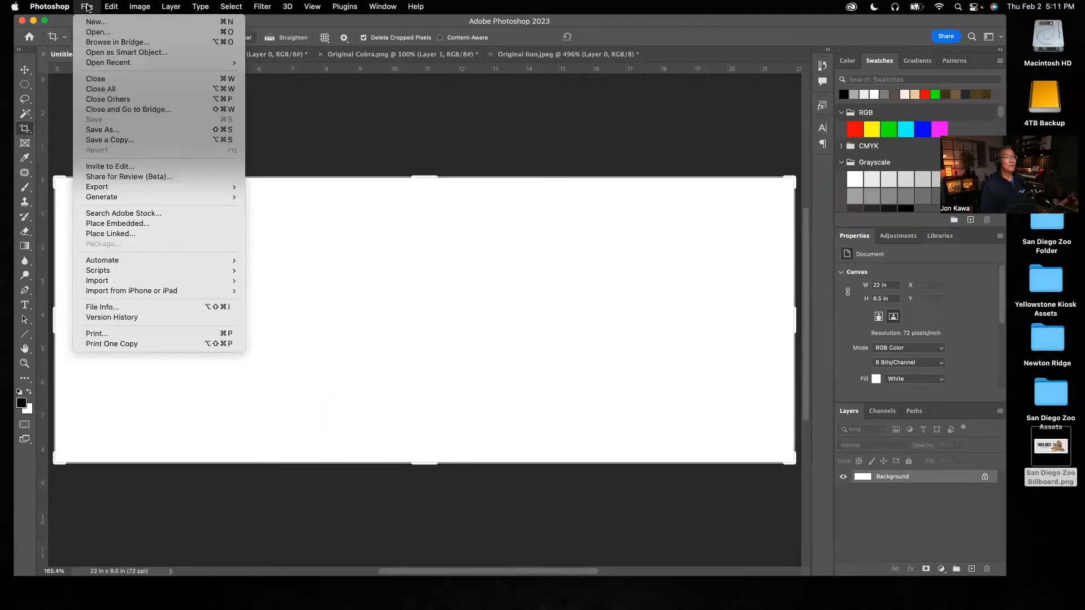
click(102, 131)
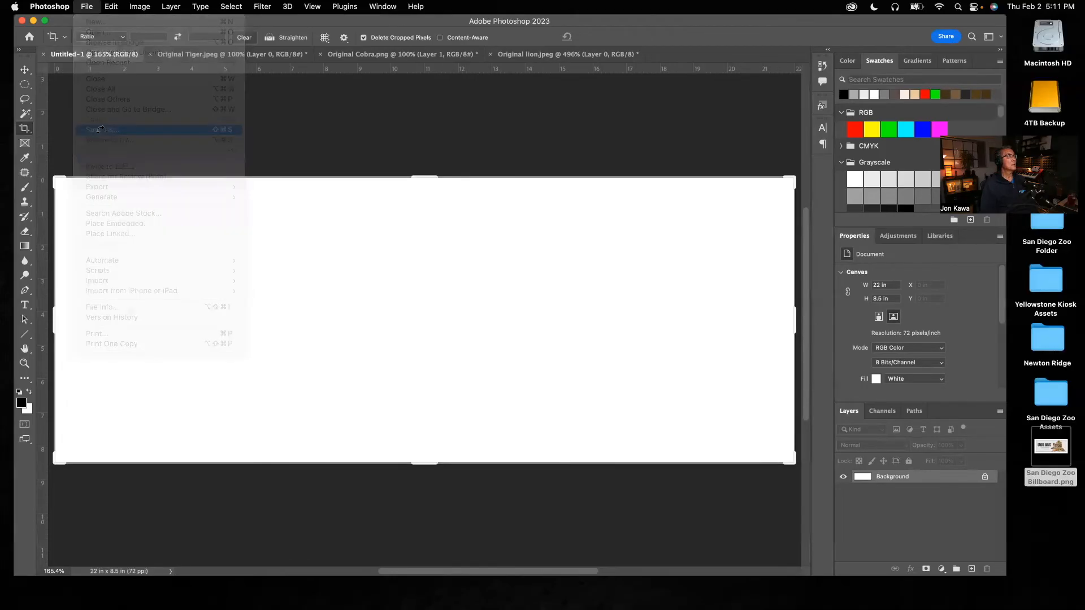
click(352, 461)
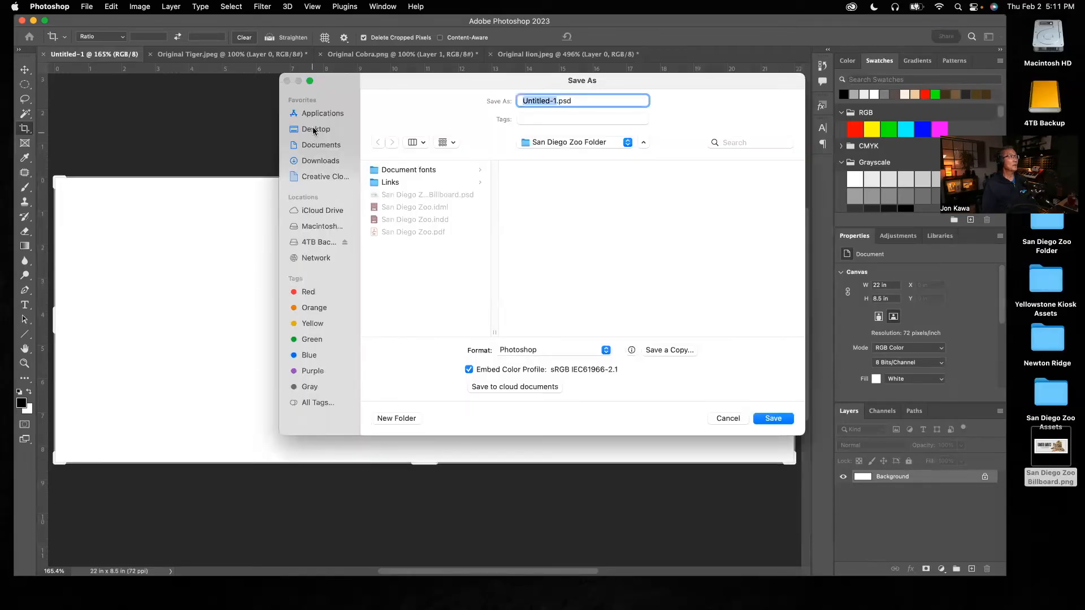
click(314, 130)
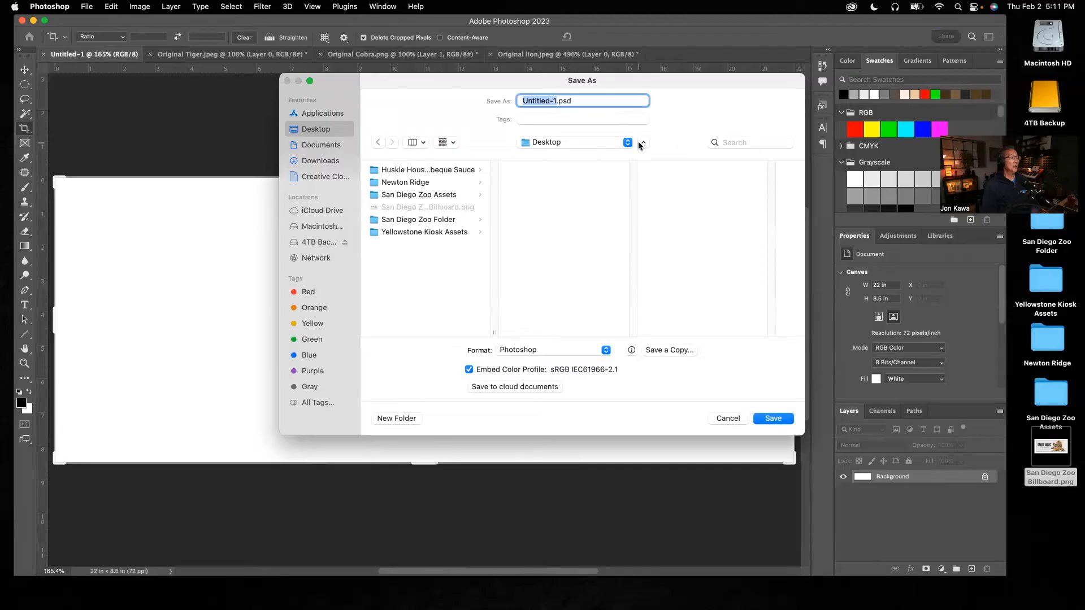
text(Billboar)
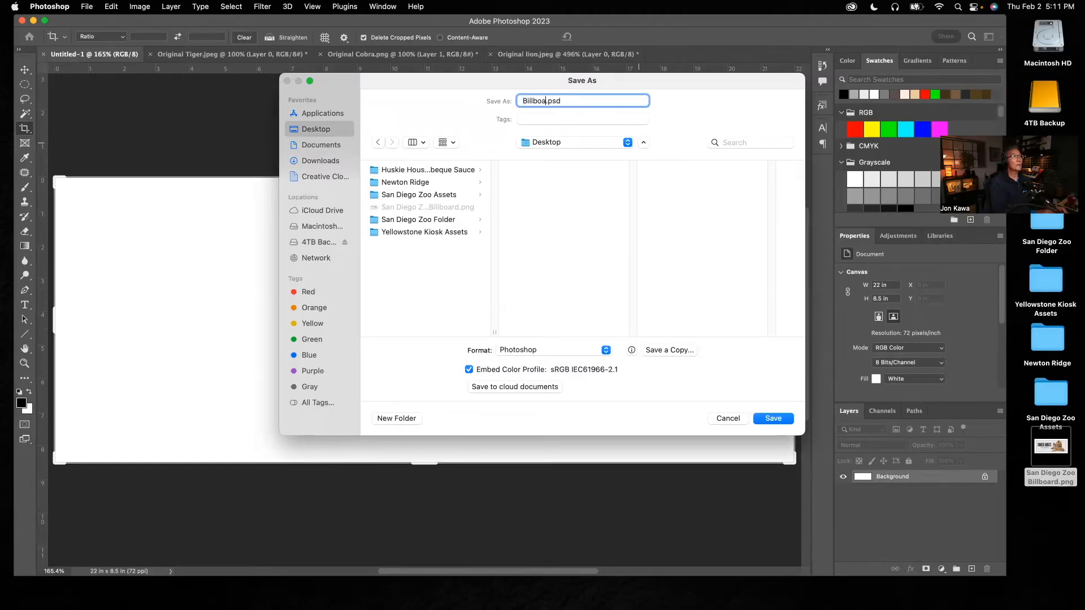
text(d)
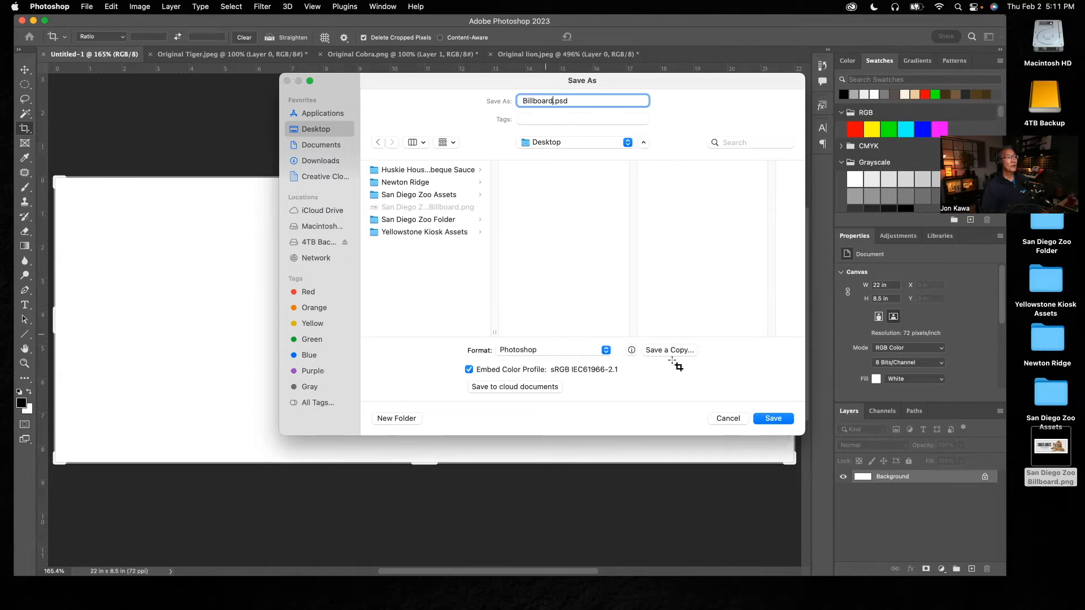
click(774, 419)
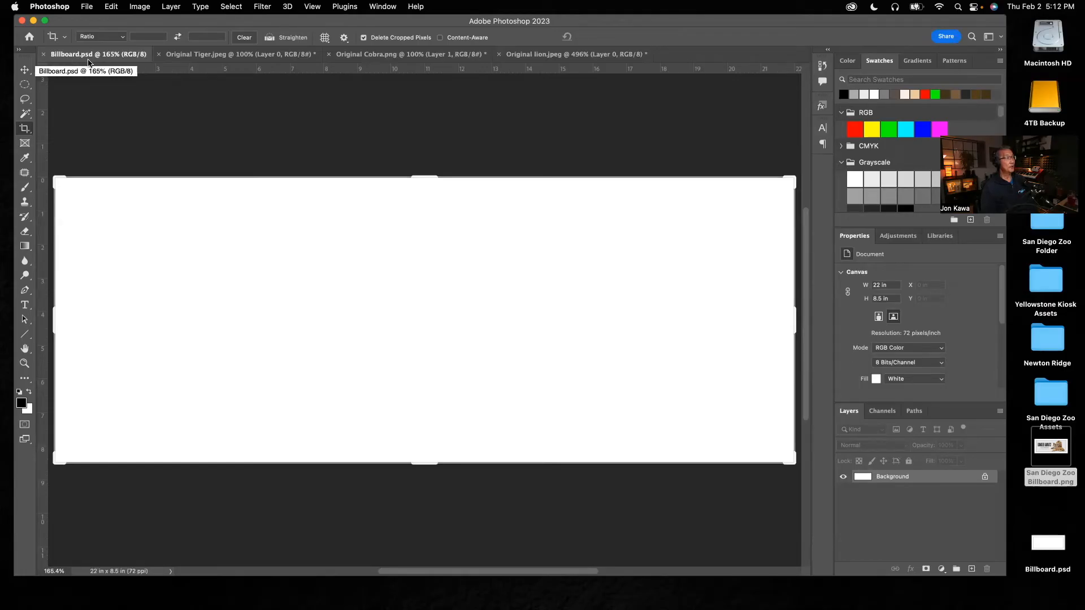
Copy the whole cut-out tiger into Billboard.psd and move it toward the canvas's lower right, at about X 8.17 in, Y 1.69 in
click(23, 70)
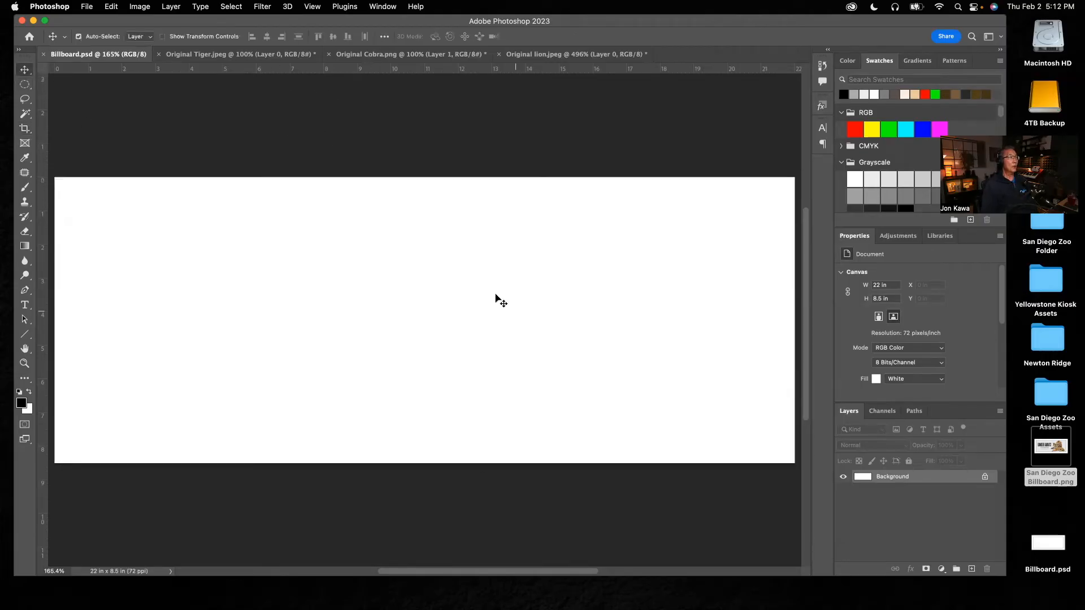
click(259, 54)
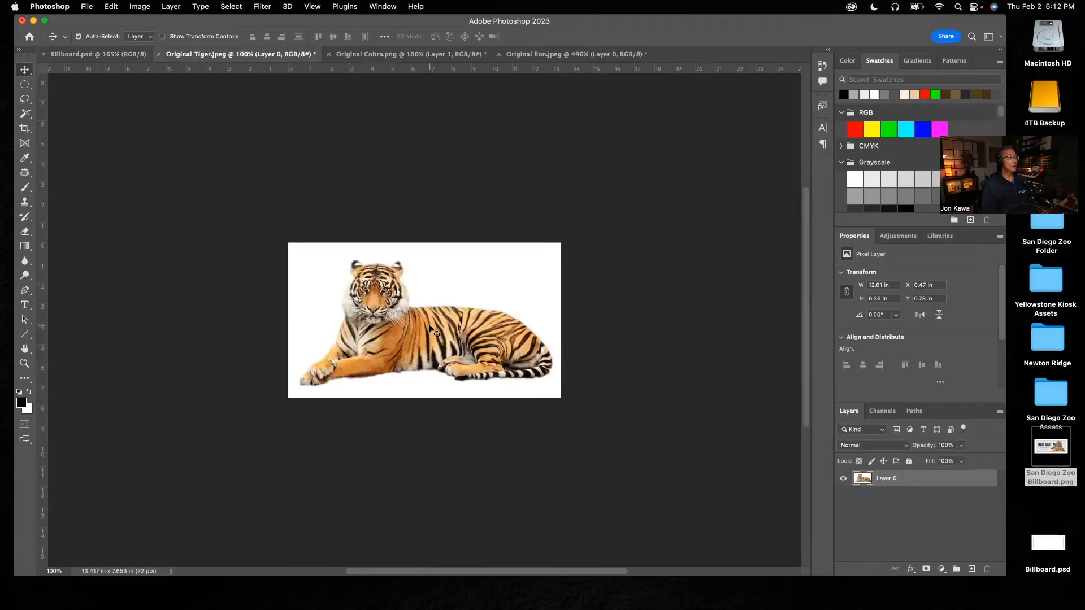
key(super+a)
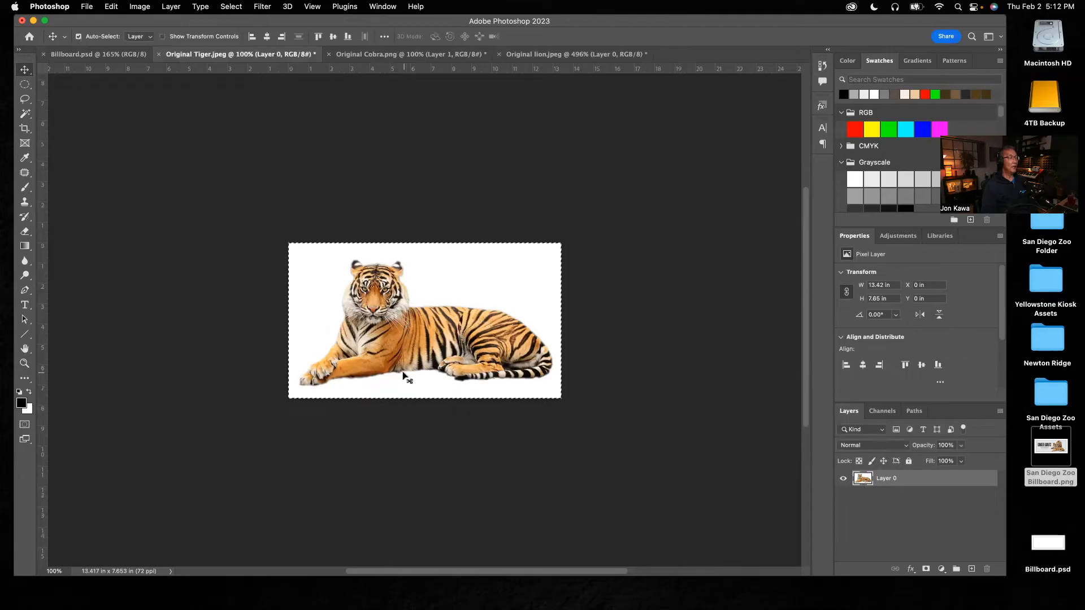
key(super)
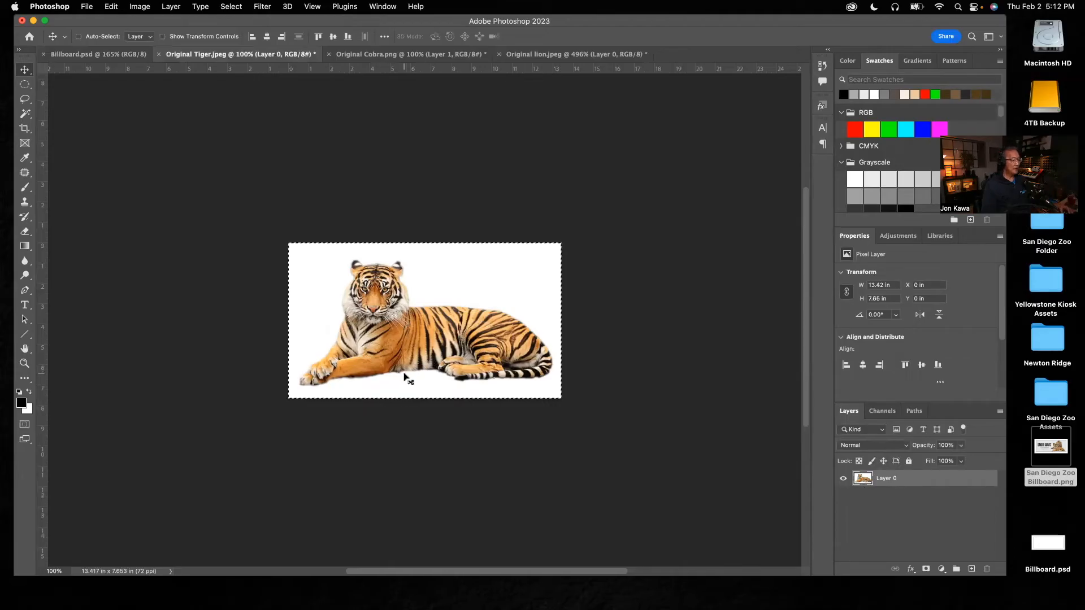
key(super+c)
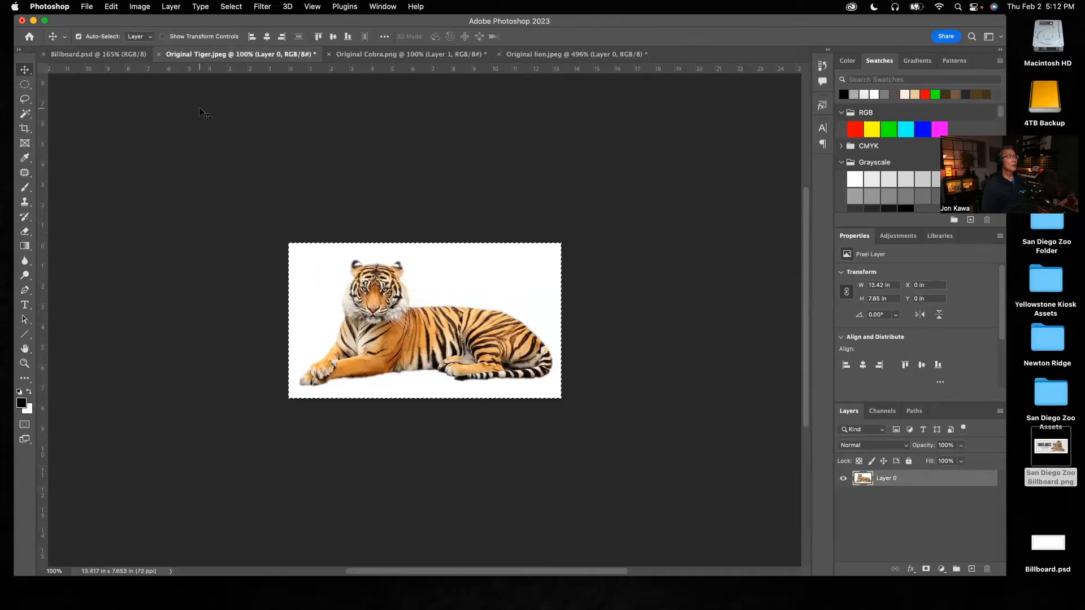
click(121, 54)
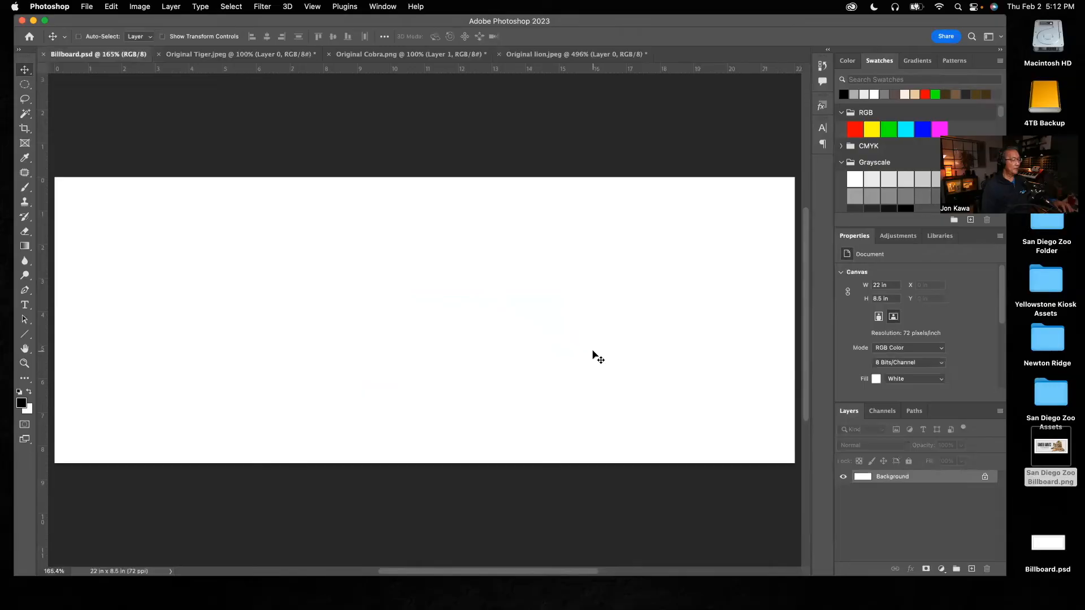
key(super+v)
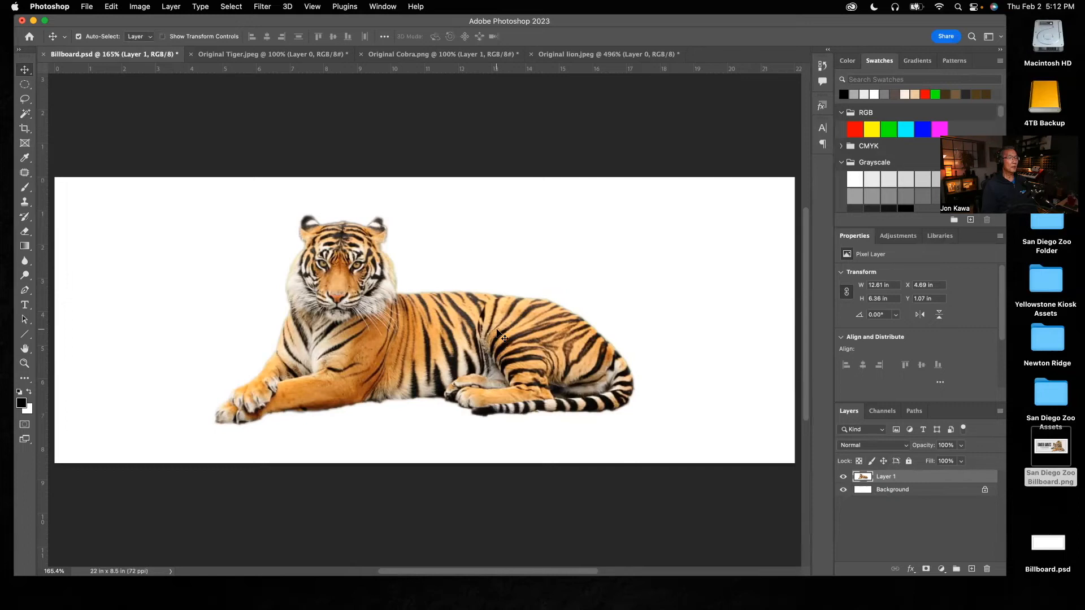
drag(444, 333, 558, 349)
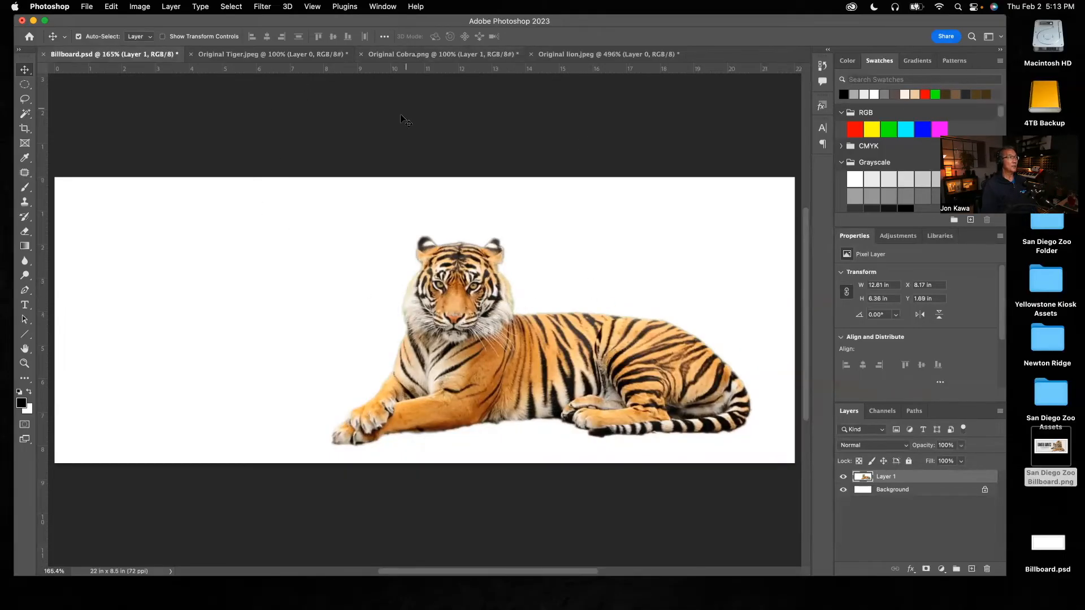
Copy the whole cut-out cobra into Billboard.psd and shift it down to about 0.38 in from the canvas's top edge
click(426, 54)
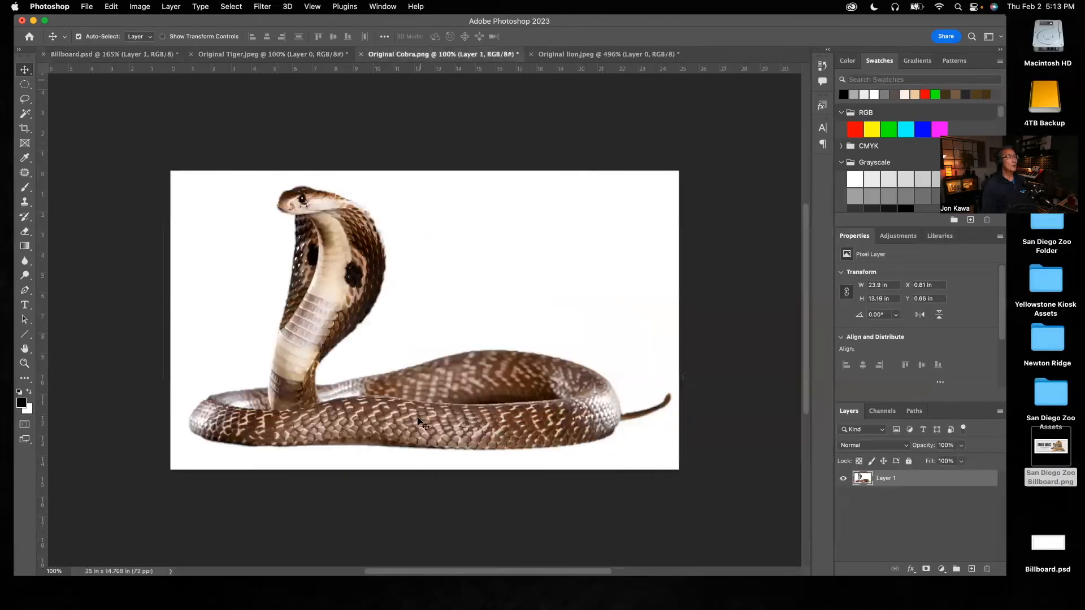
key(super+a)
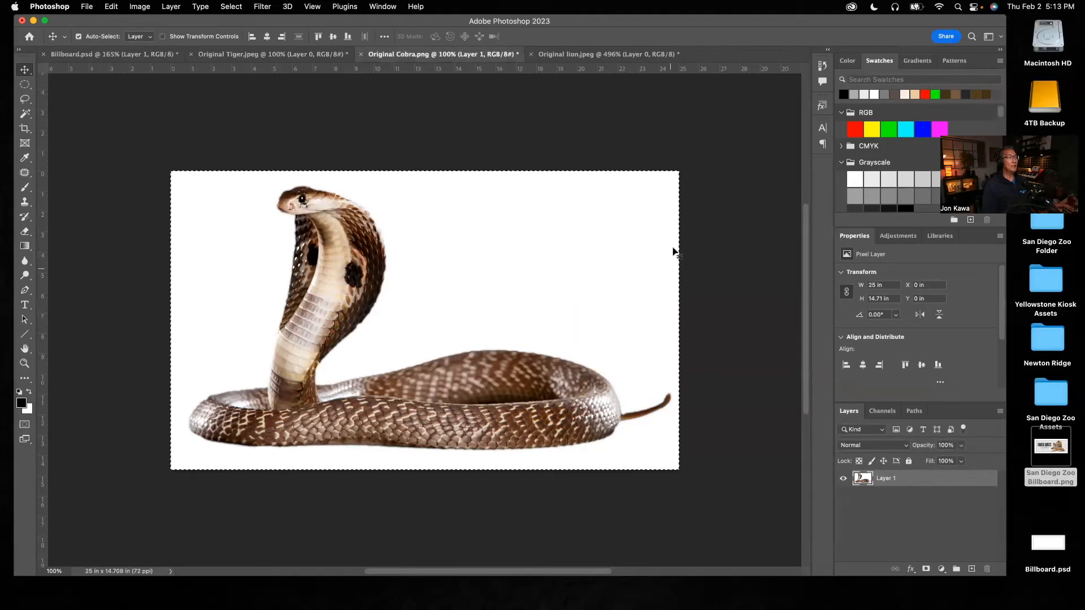
click(146, 57)
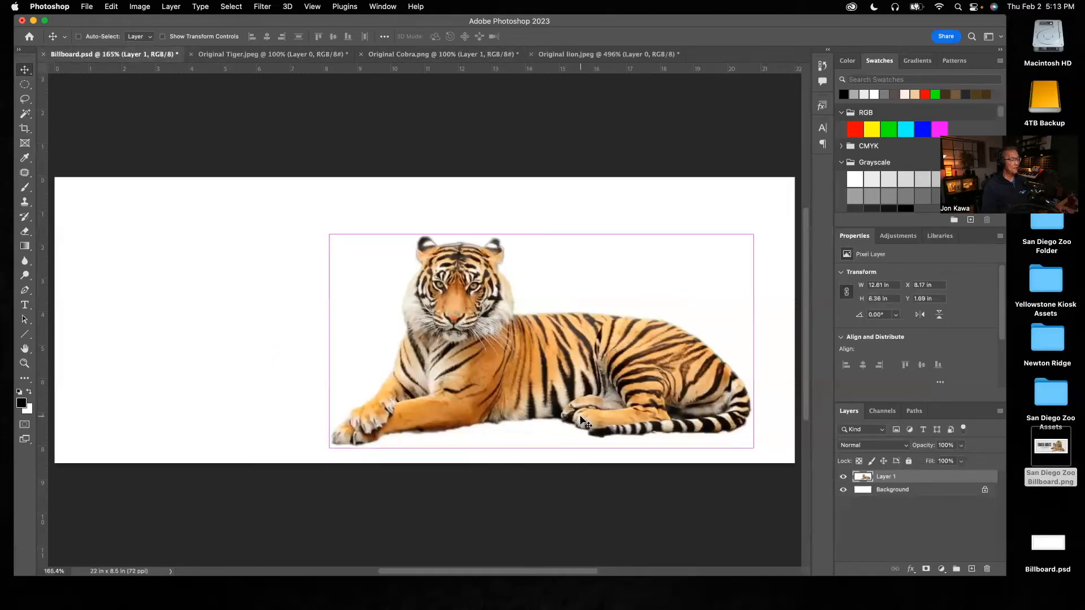
key(super+v)
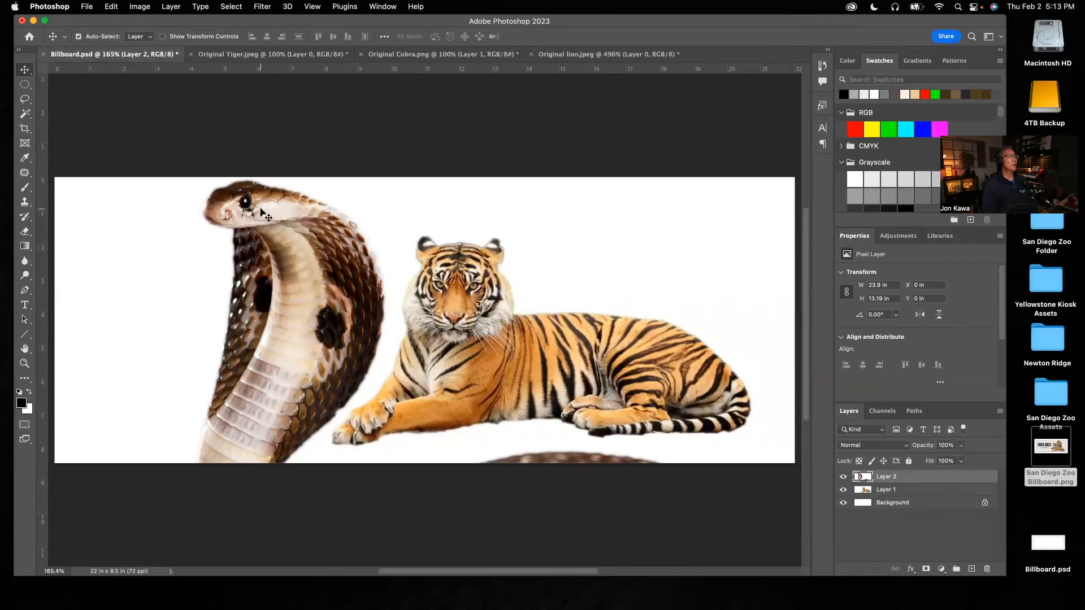
drag(278, 198, 261, 224)
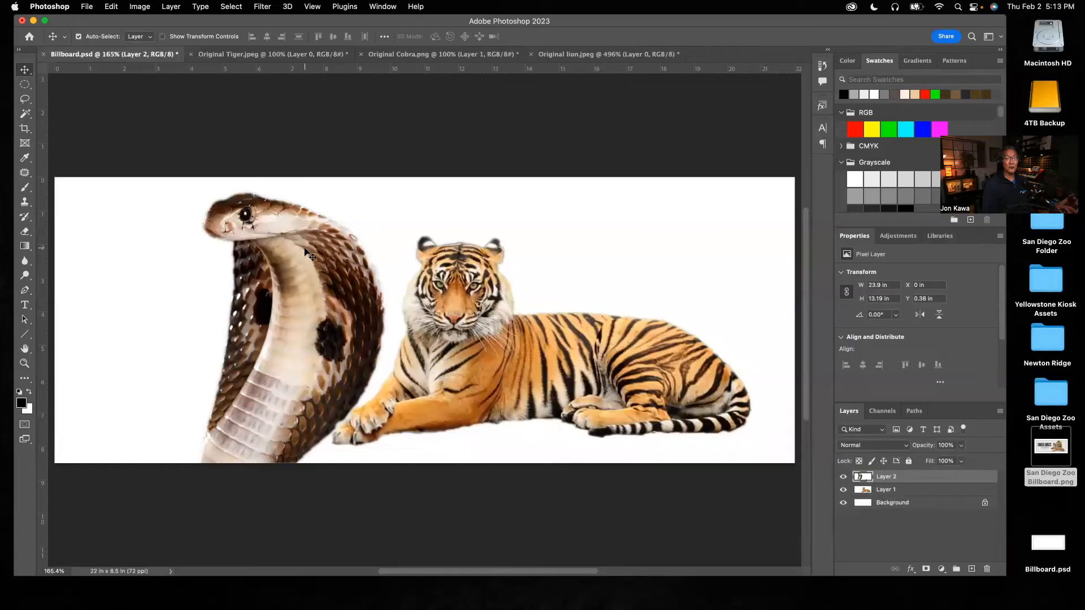
Free Transform the cobra to about 32% of its size and place it beside the tiger's head, at about X 3.38 in, Y 1.69 in
click(111, 7)
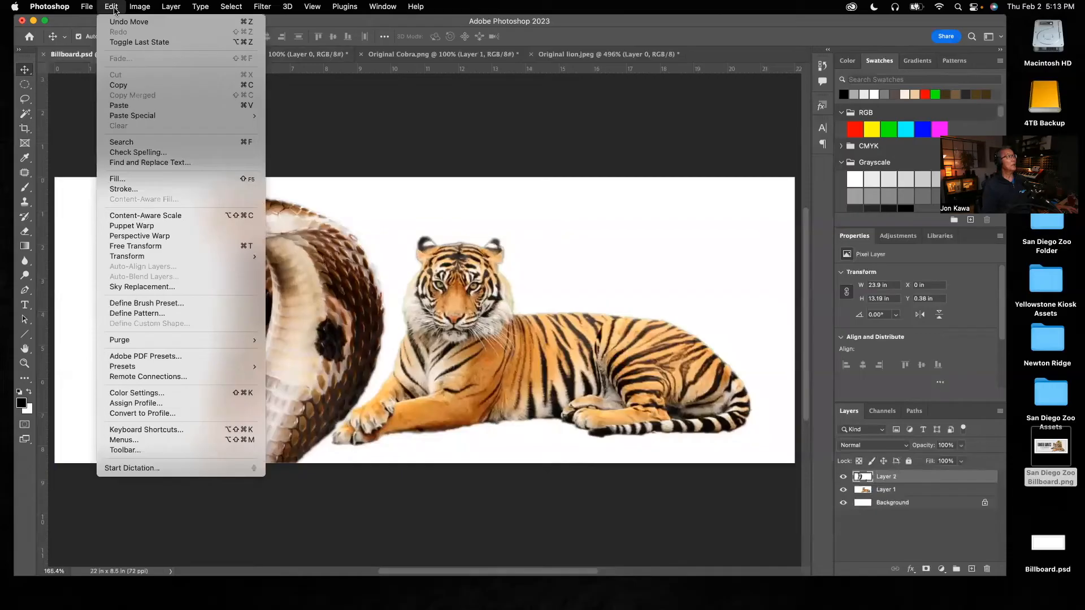
mouse_move(125, 257)
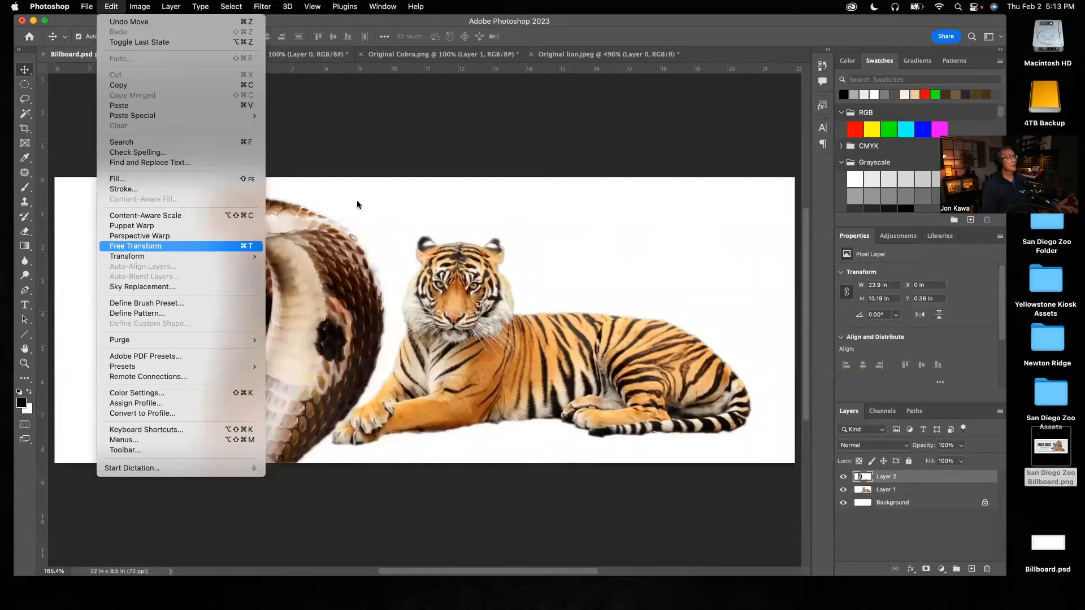
click(381, 189)
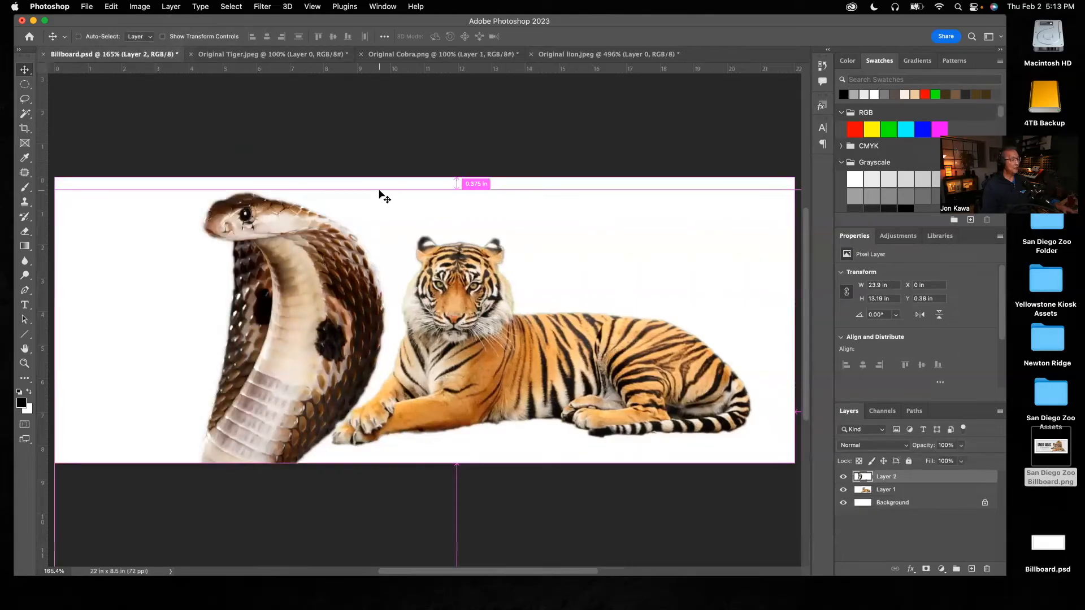
key(super+t)
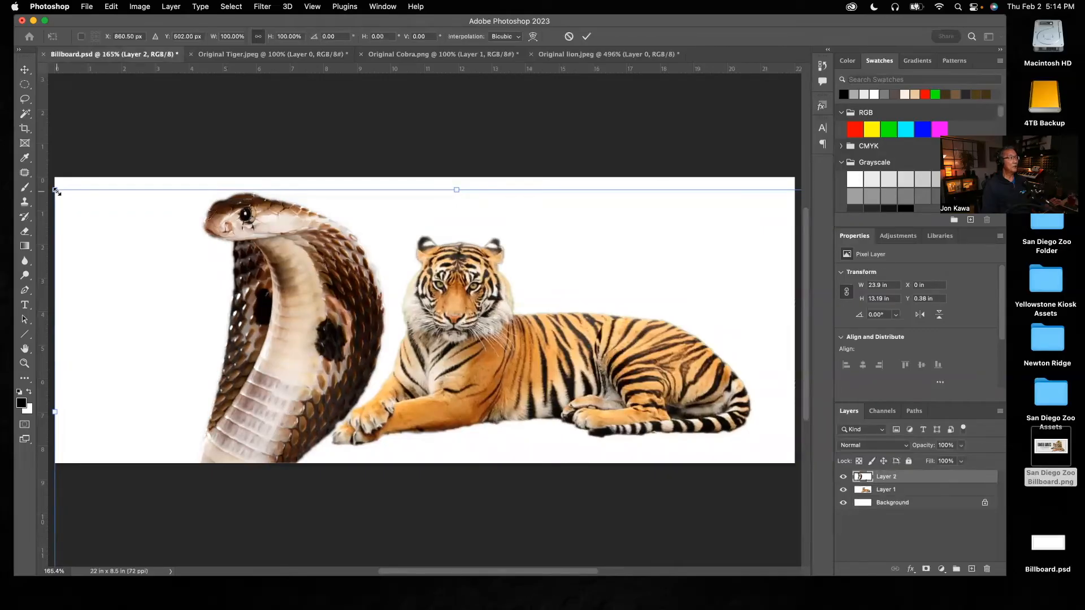
drag(56, 192, 438, 433)
drag(528, 435, 250, 244)
drag(170, 213, 341, 338)
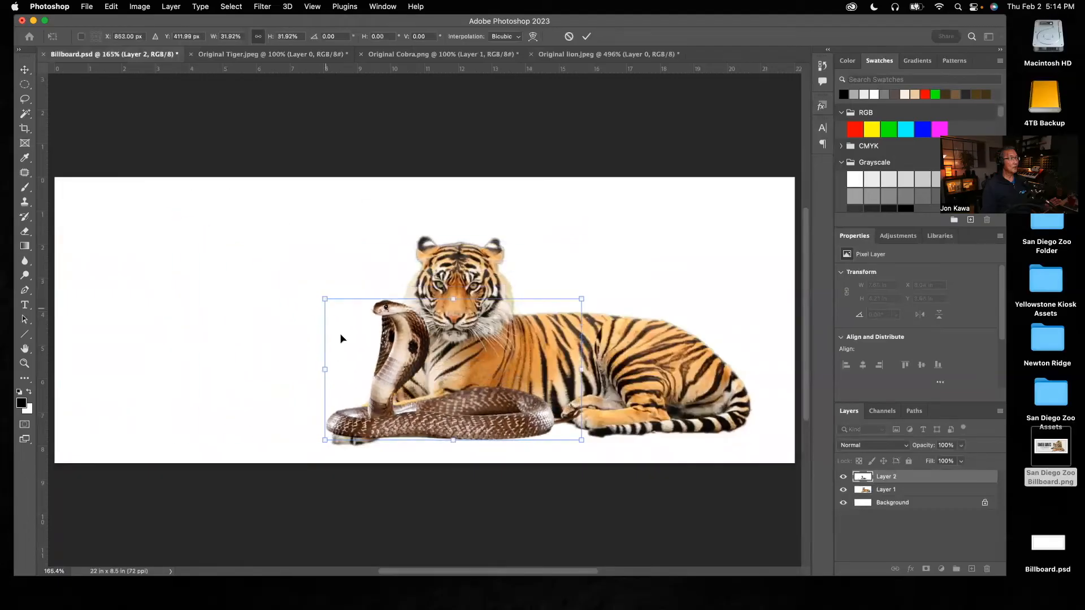
drag(402, 360, 231, 266)
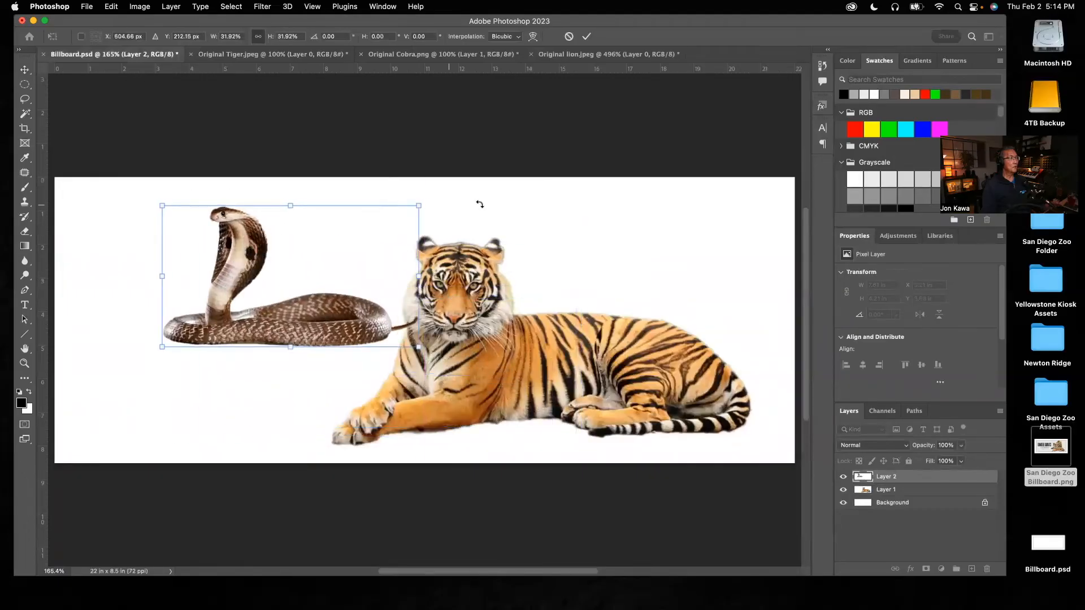
key(Return)
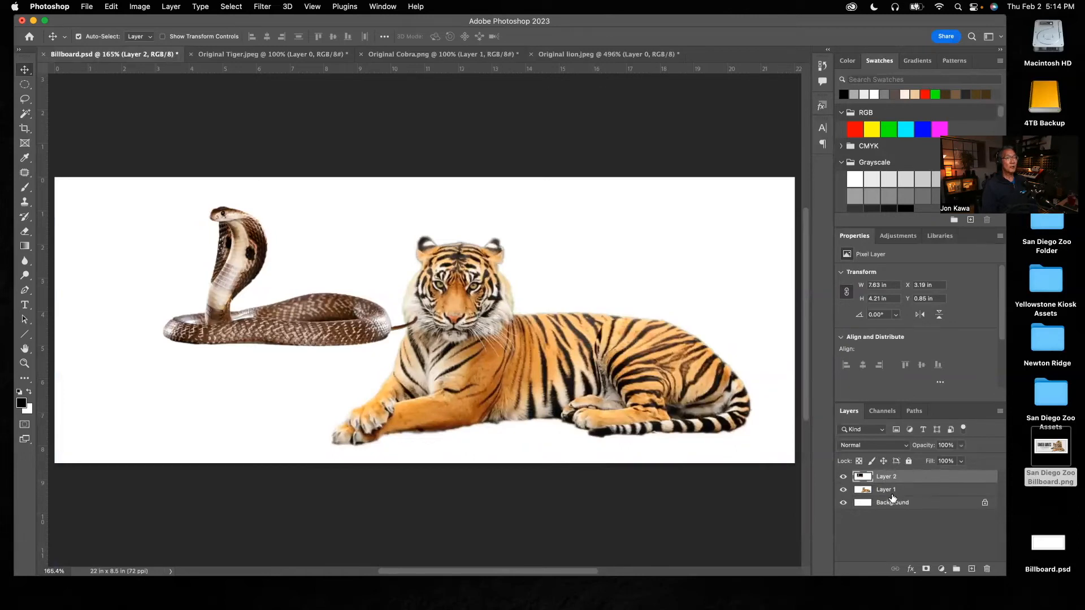
drag(376, 310, 384, 336)
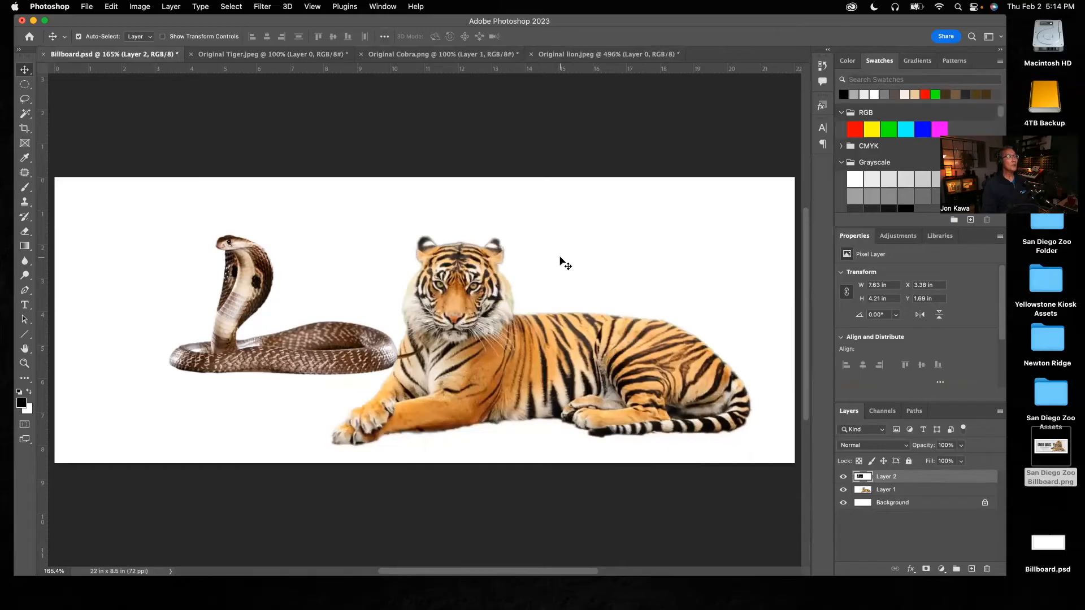
Copy the whole cut-out lion head and paste it into Billboard.psd as a new layer above the cobra and tiger
click(573, 59)
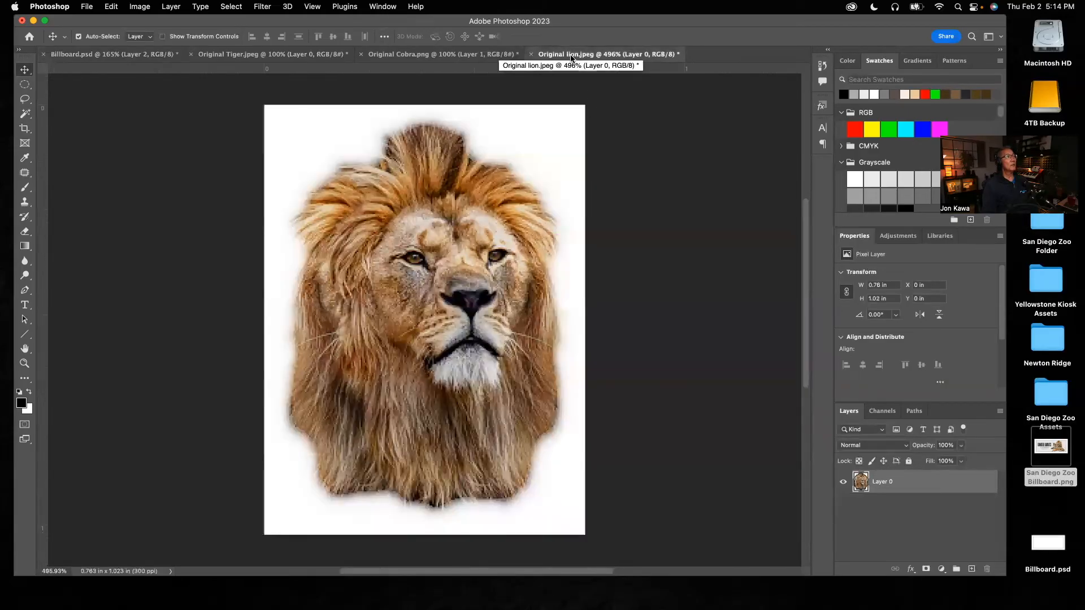
key(super+a)
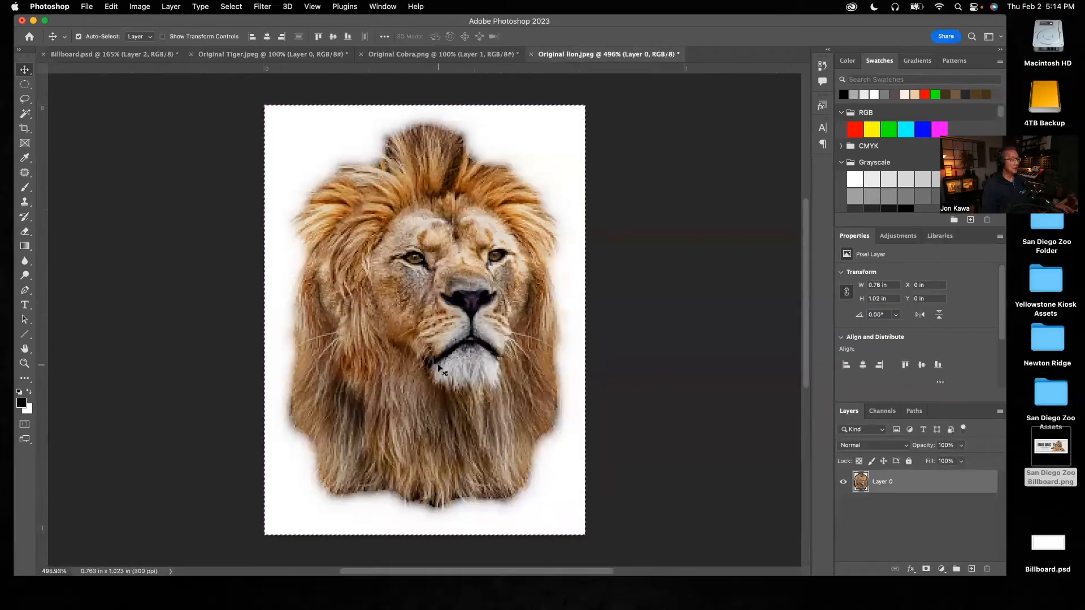
key(super+c)
click(145, 54)
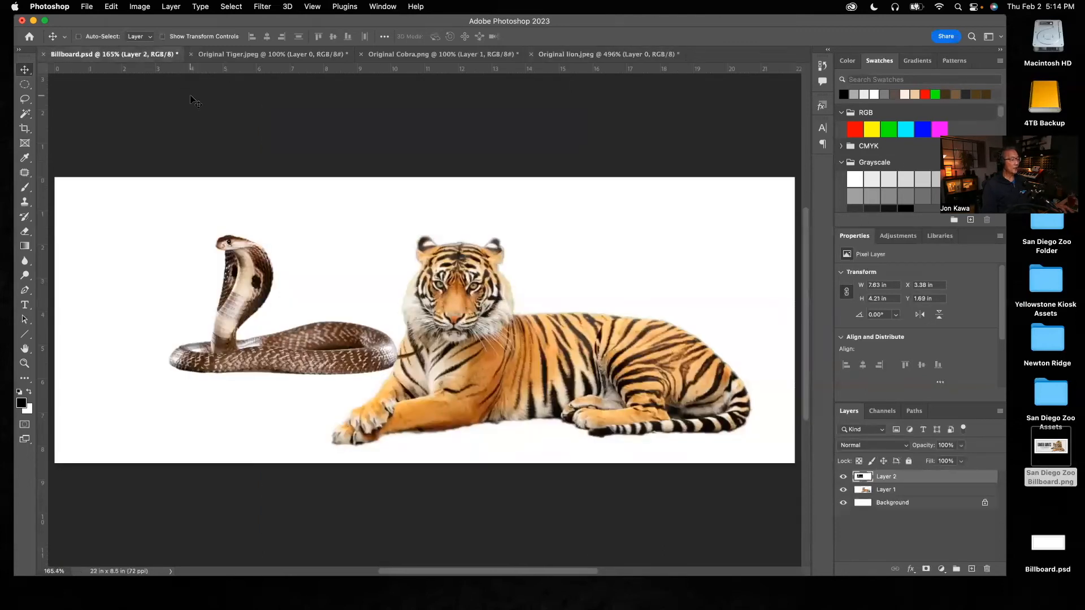
key(super+v)
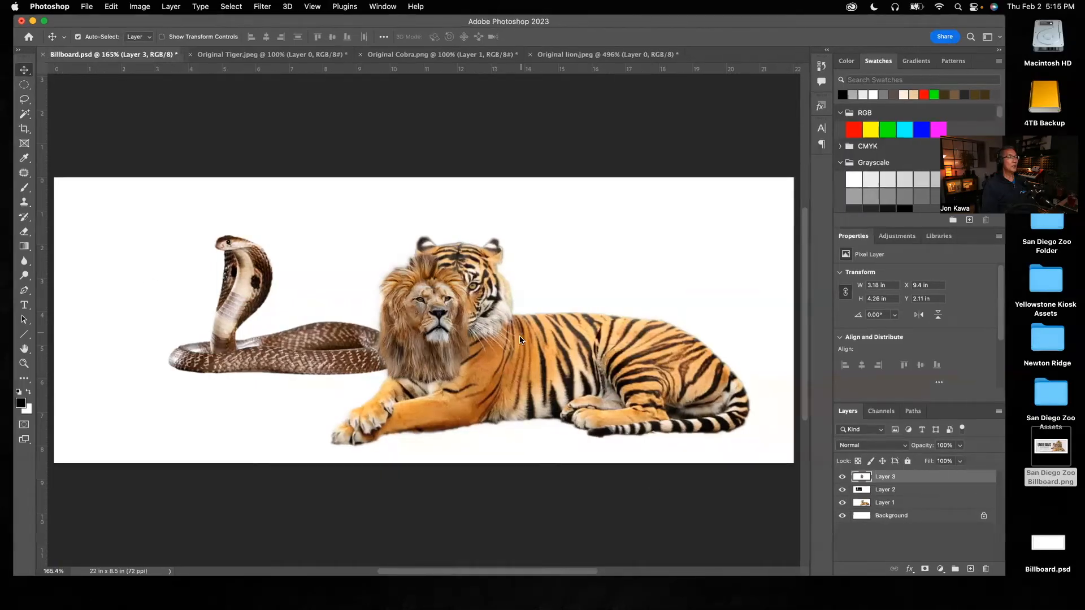
Open San Diego Zoo Billboard.png in Preview, examine how the lion, cobra and tiger are layered, and return to Billboard.psd in Photoshop
key(ctrl+Up)
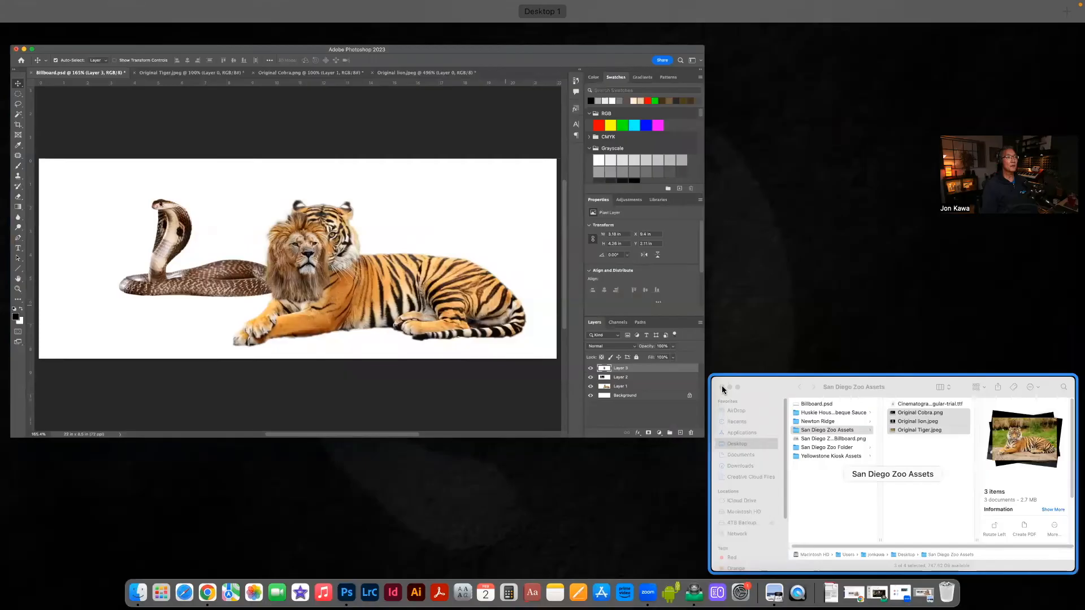
click(767, 389)
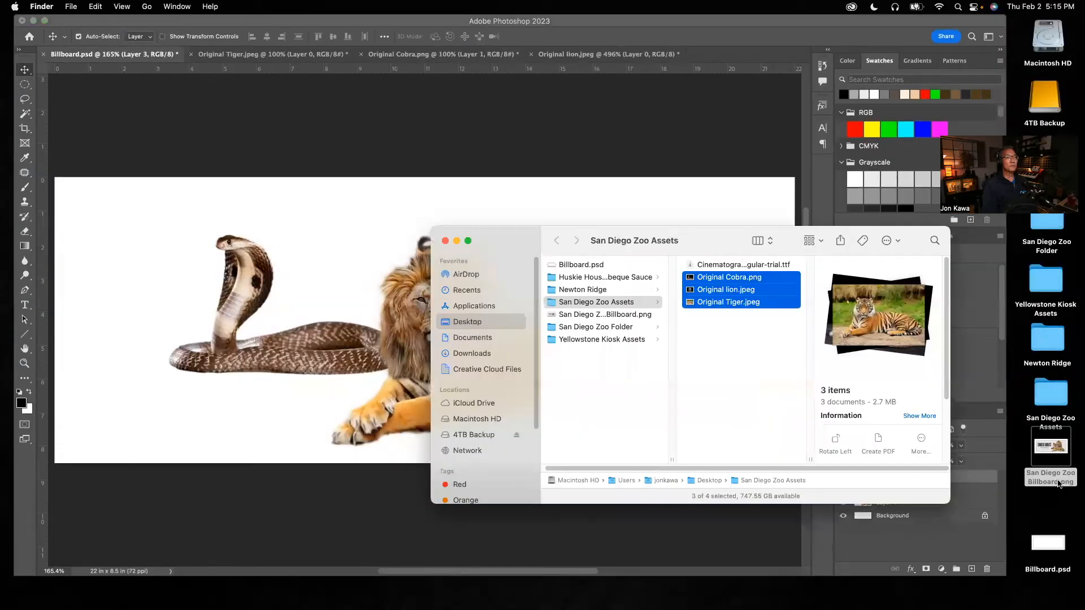
double_click(1051, 448)
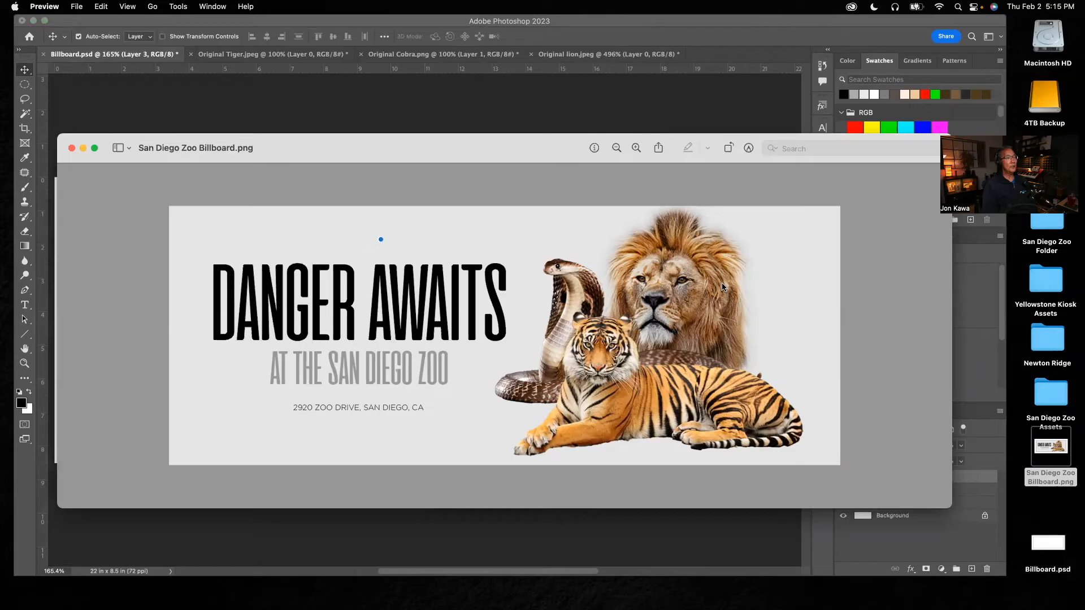
drag(432, 164, 469, 399)
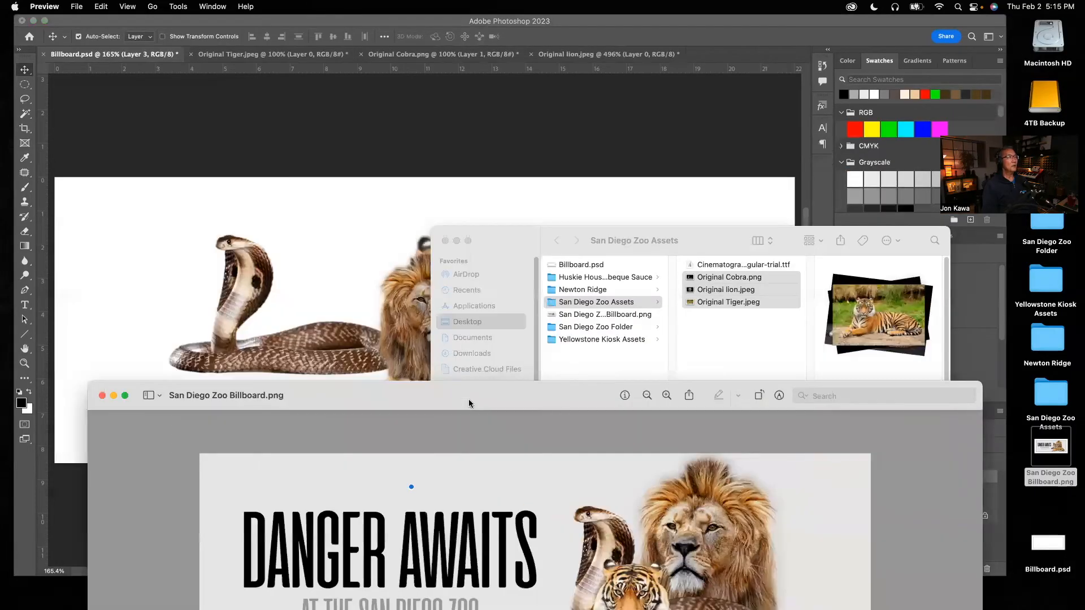
click(387, 266)
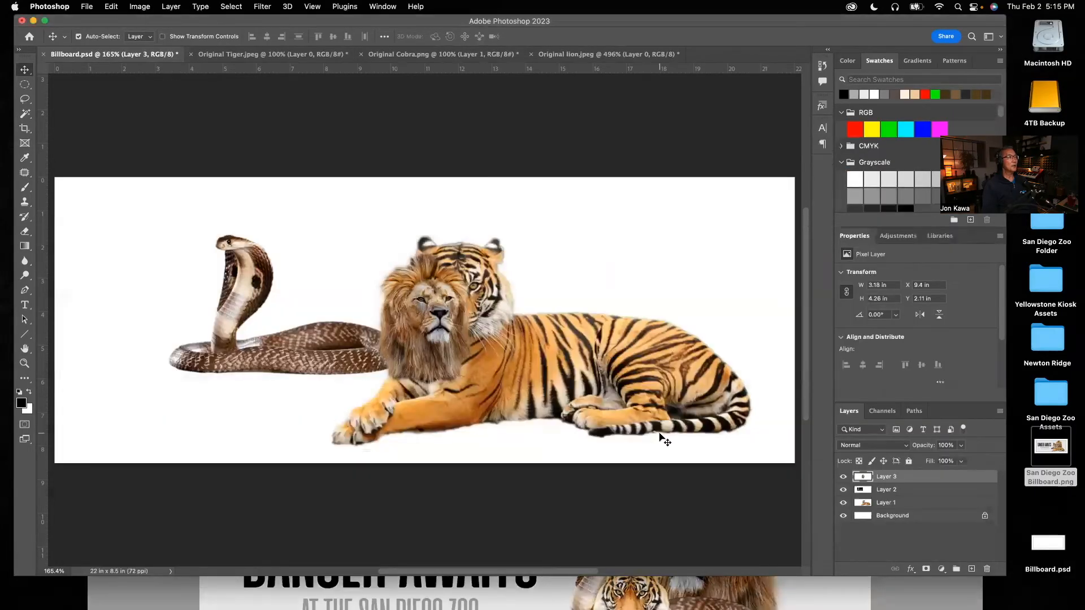
click(784, 589)
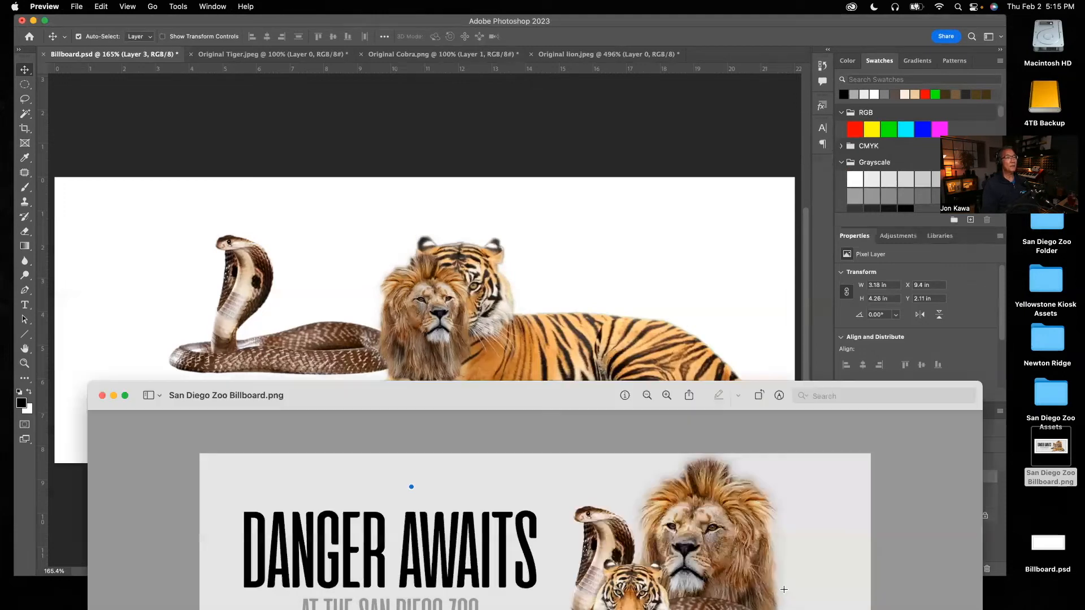
drag(561, 402, 566, 185)
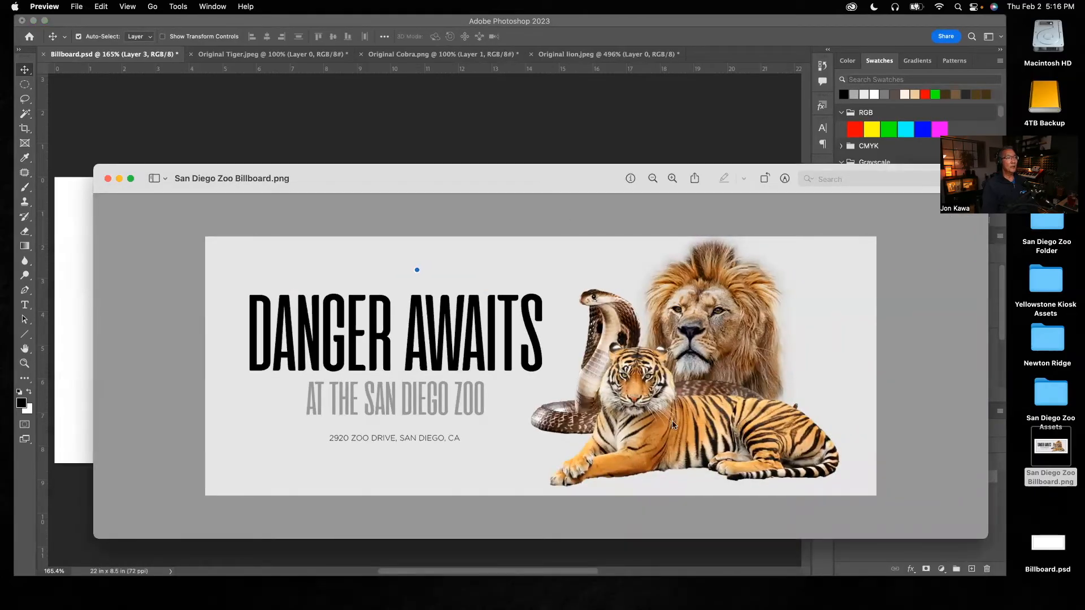
click(80, 264)
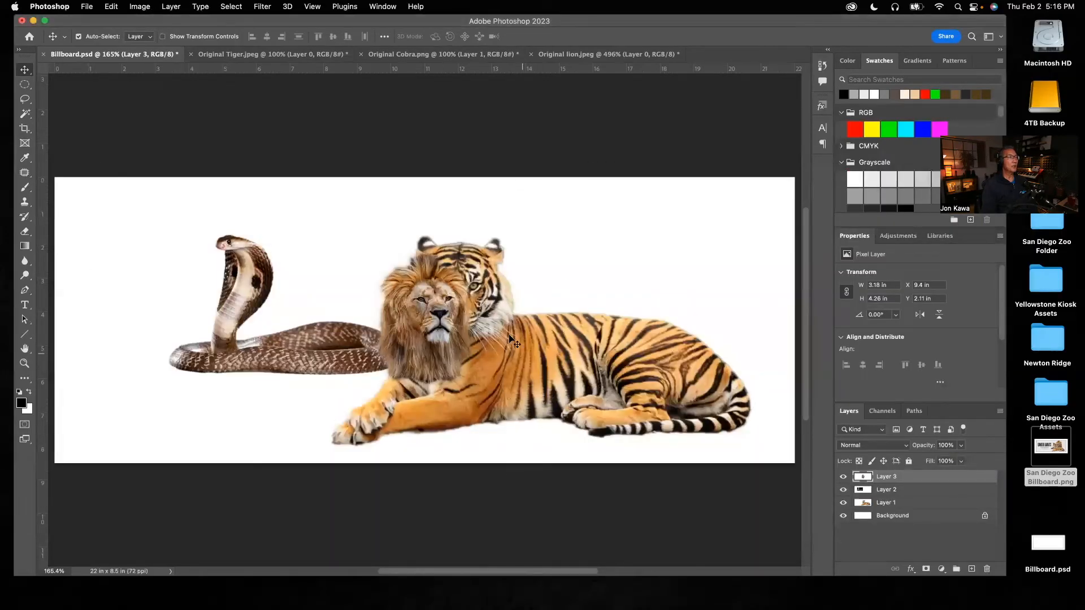
Move the lion head above the tiger's back, at about X 15.25 in, Y 0.61 in, and reorder its layer directly above the background
drag(422, 298, 648, 233)
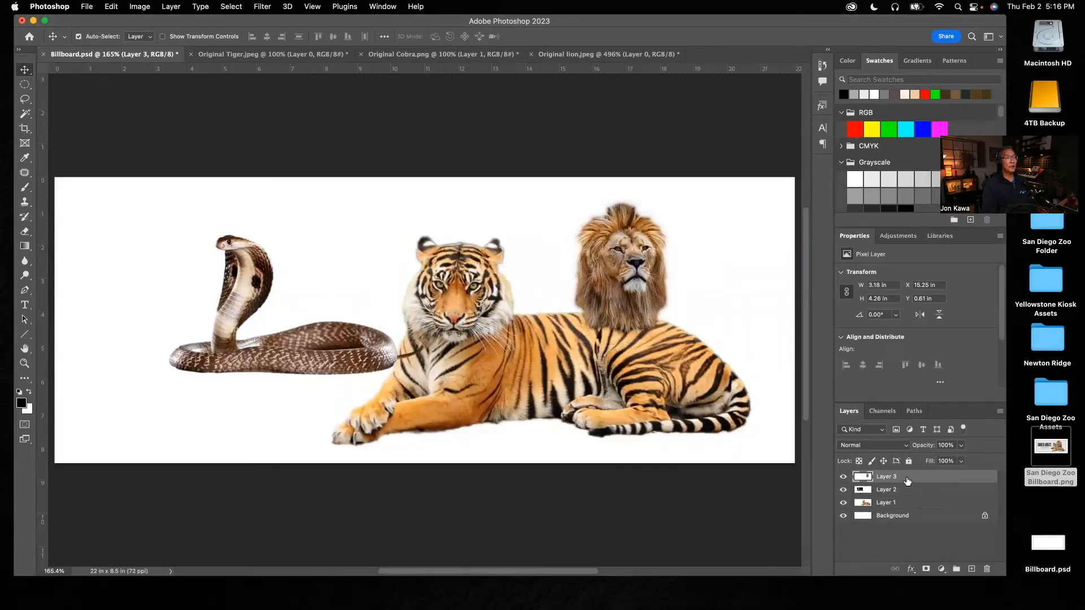
drag(910, 481, 908, 506)
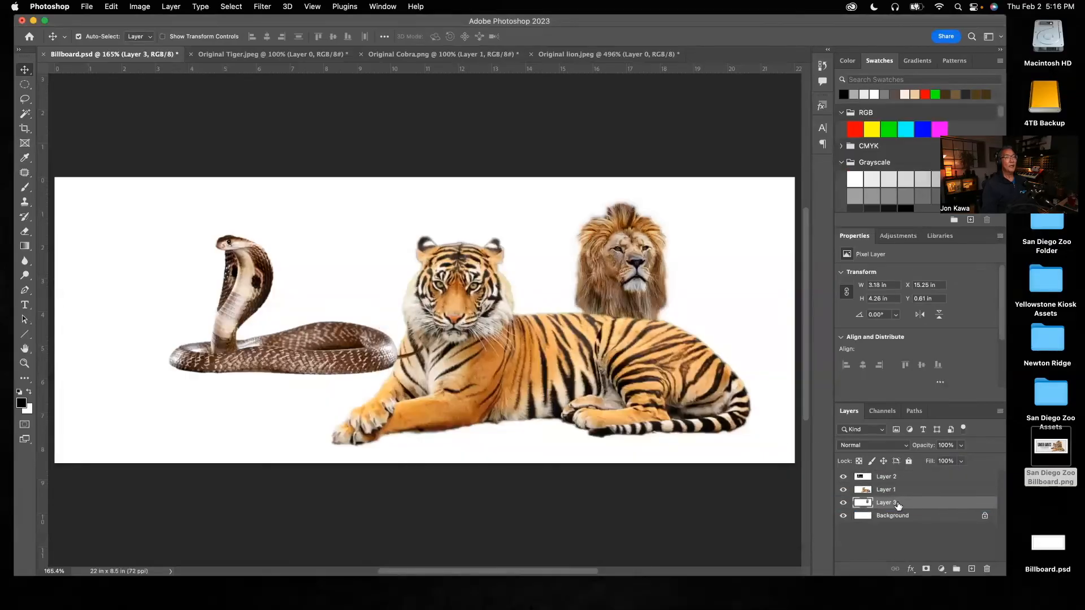
Move the cobra over the tiger's head and chest, and bring the tiger's layer above the cobra's
drag(350, 366, 525, 358)
click(647, 394)
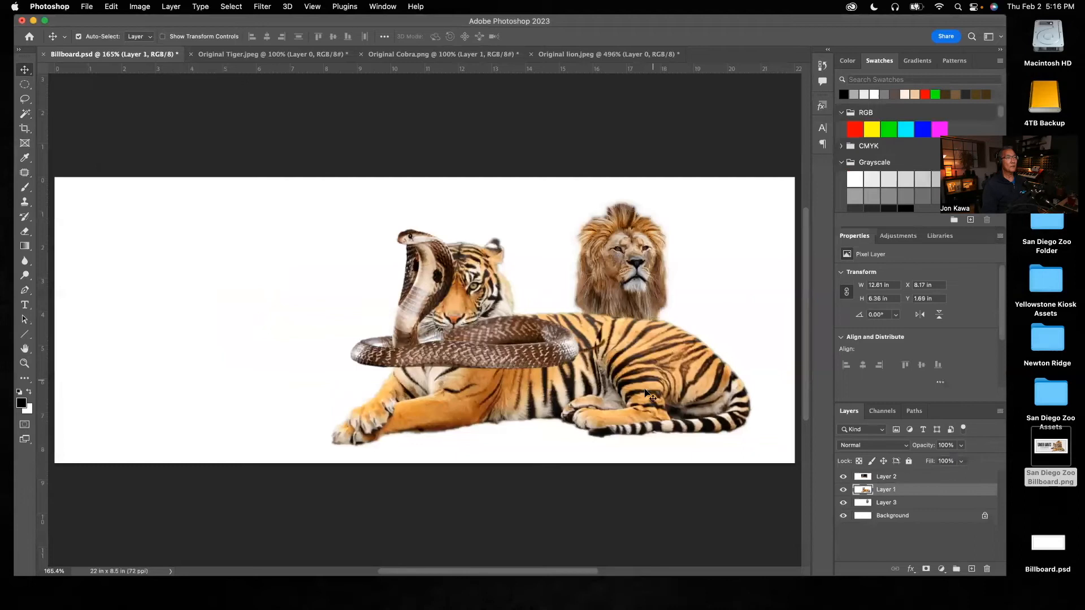
drag(911, 493, 909, 478)
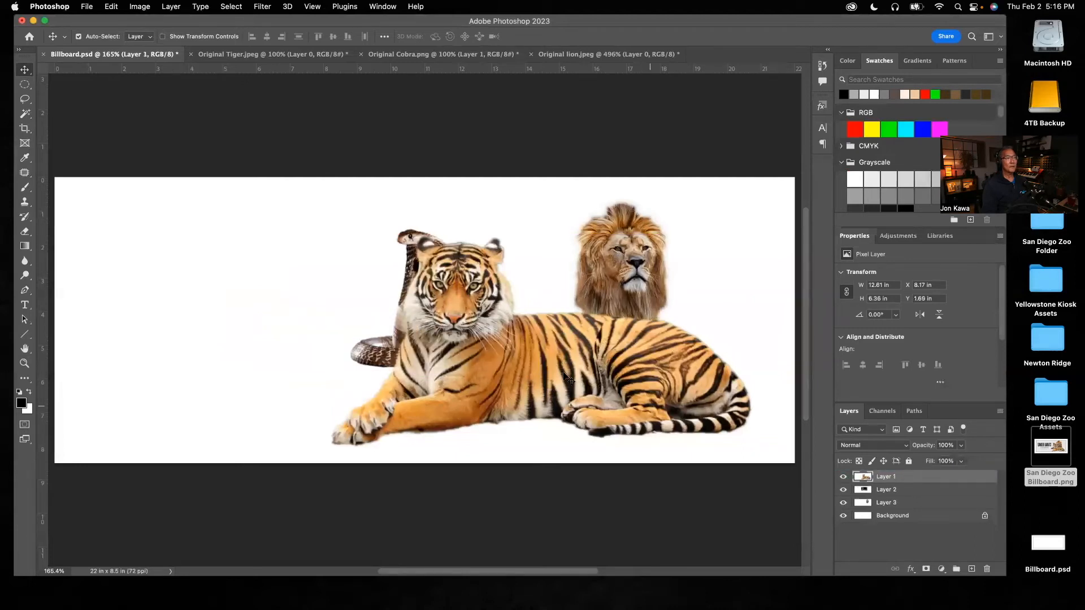
Lower the tiger to about X 8.33 in, Y 3 in, and nudge the lion head to about X 15.31 in, Y 0.63 in
drag(550, 346, 555, 390)
mouse_move(614, 277)
mouse_down()
mouse_move(560, 299)
mouse_move(622, 276)
mouse_up()
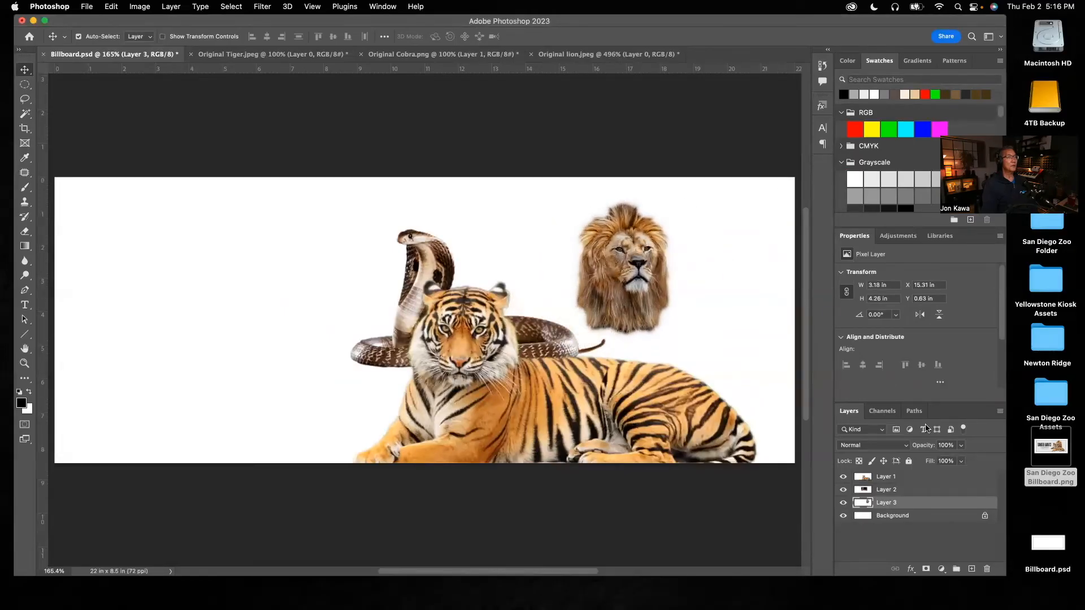
Check the lion's direction in the San Diego Zoo Billboard.png reference and flip the lion head layer horizontally in Billboard.psd
double_click(1061, 450)
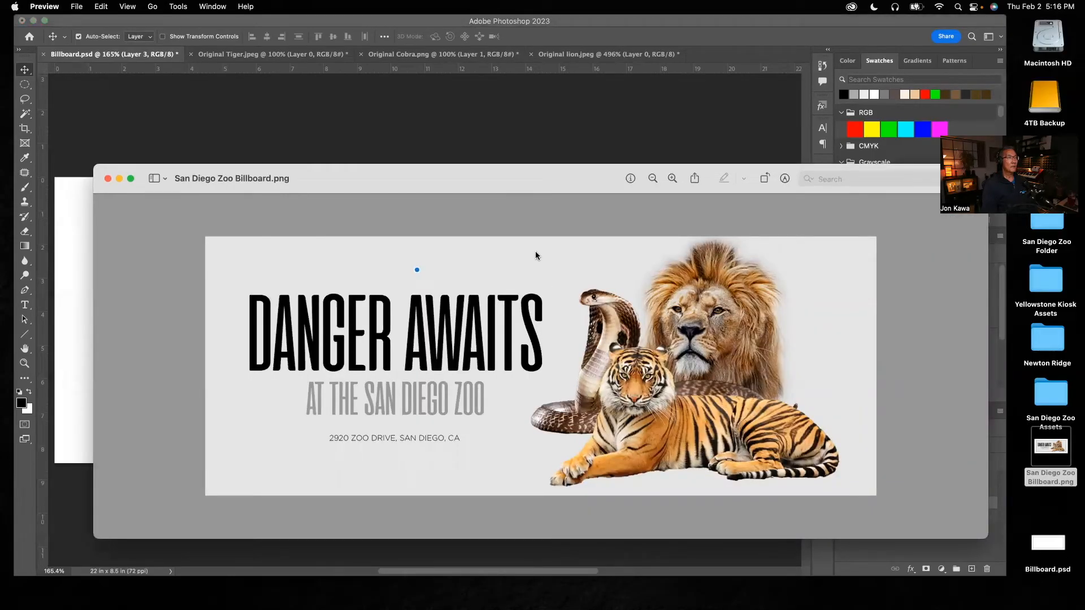
drag(566, 184, 624, 49)
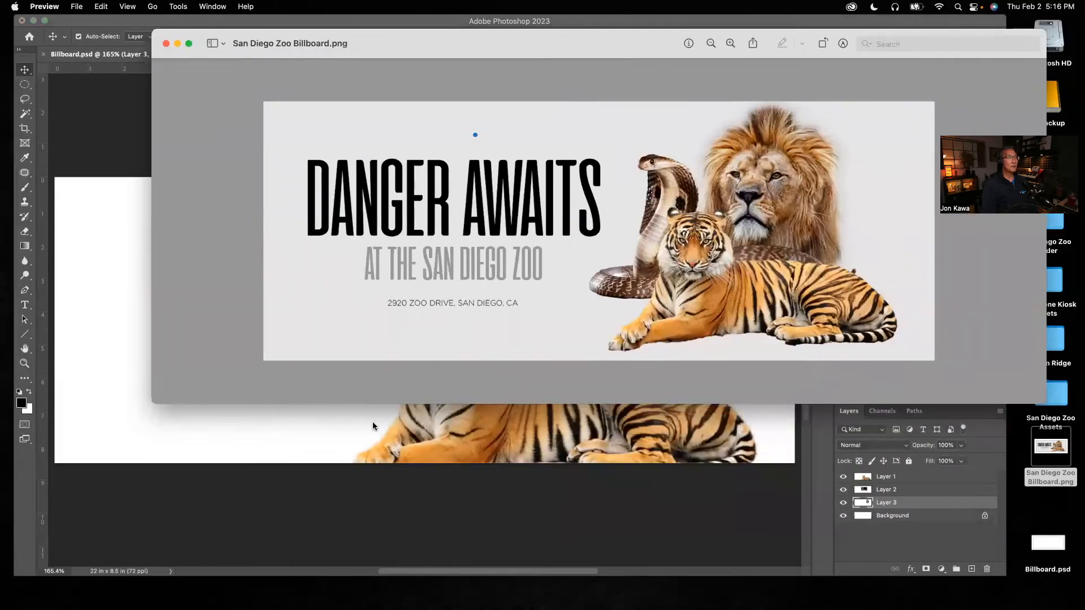
click(331, 430)
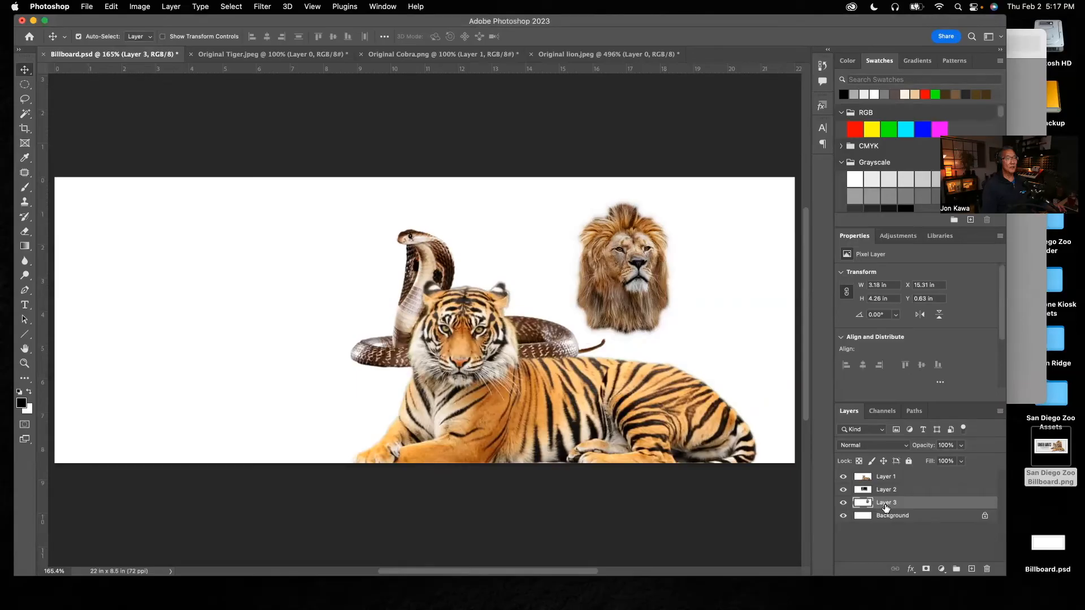
click(118, 7)
mouse_move(148, 258)
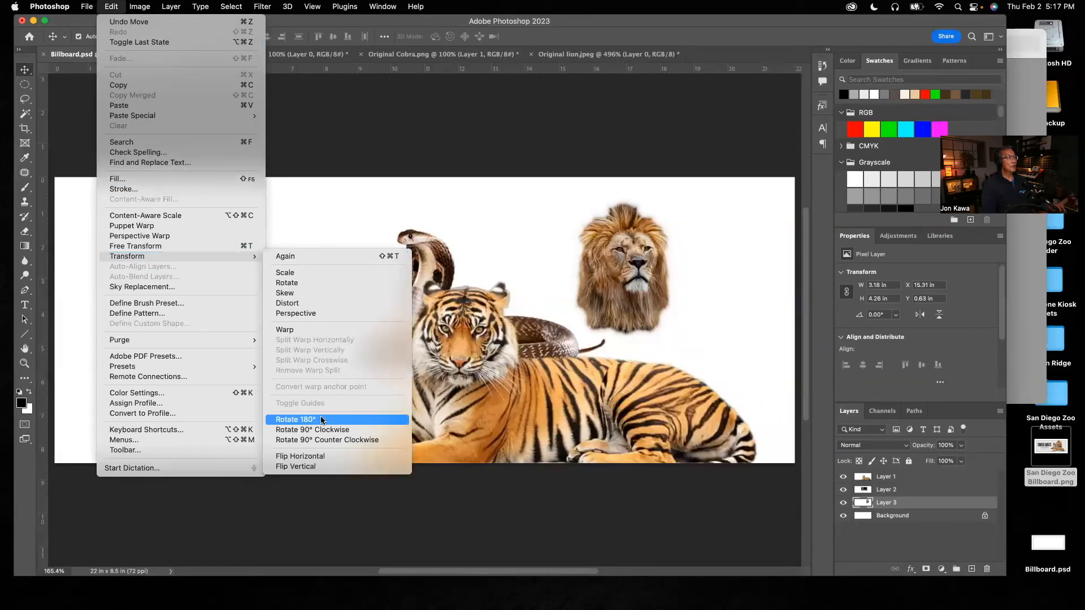
click(314, 457)
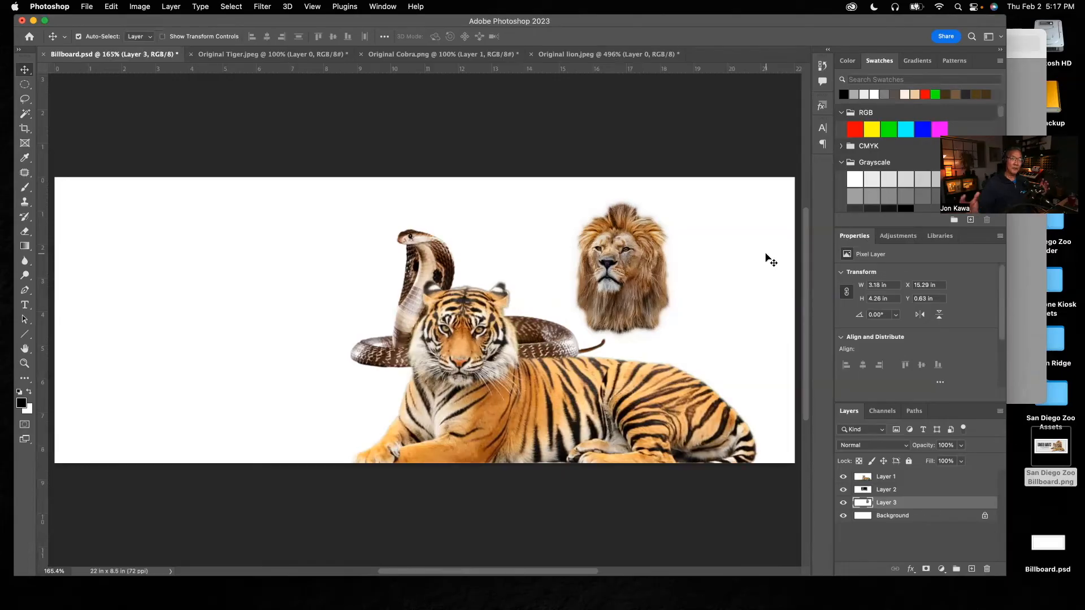
Free Transform the lion head to about 169% of its size and place it behind the tiger's back, at about X 14.36 in, Y 0.03 in
drag(637, 241, 535, 242)
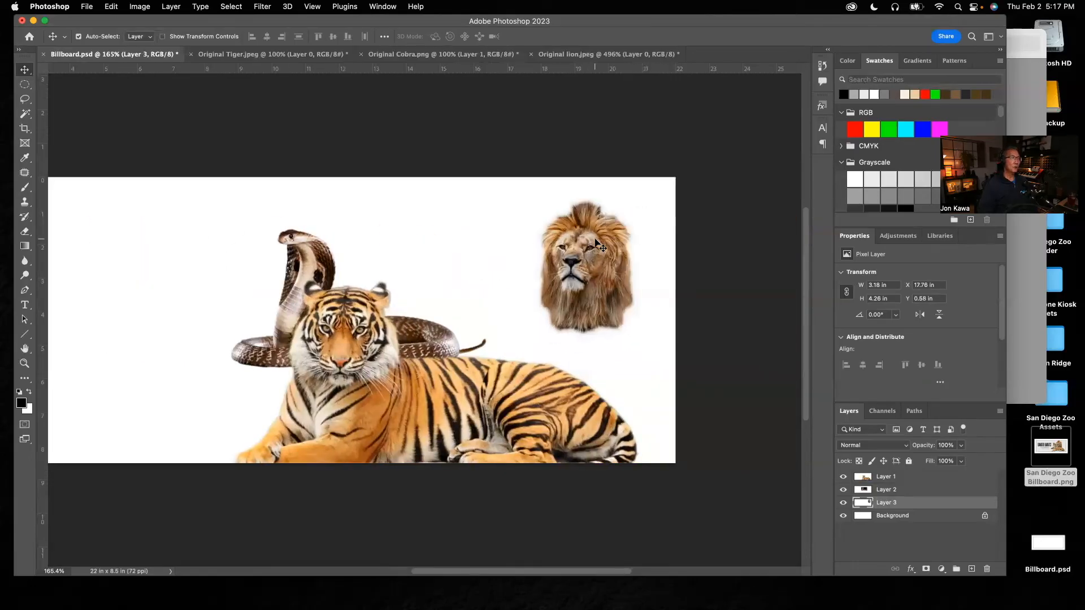
drag(605, 575, 573, 573)
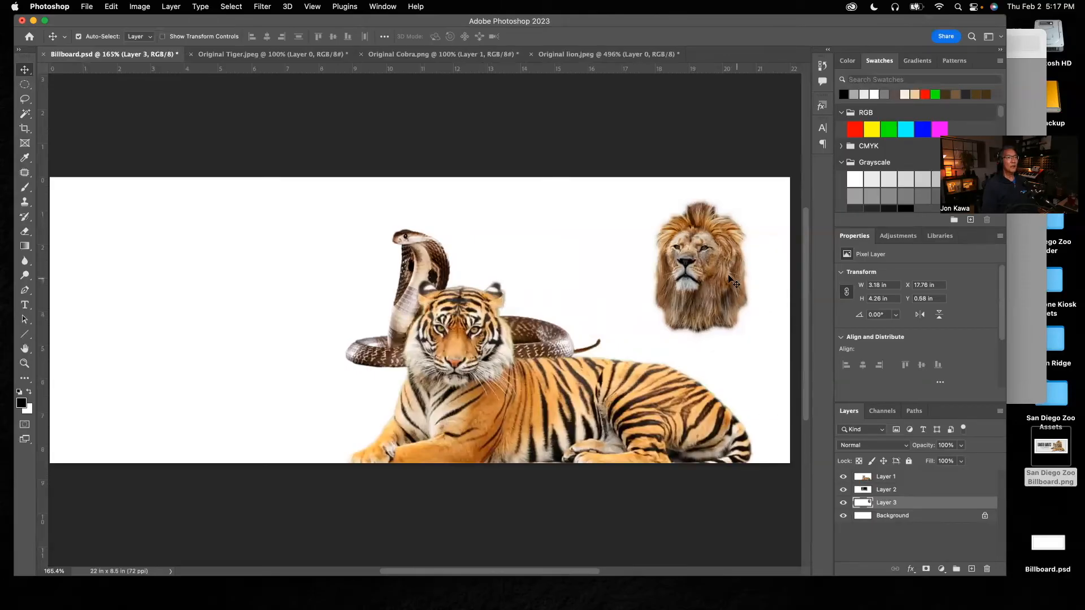
key(super+t)
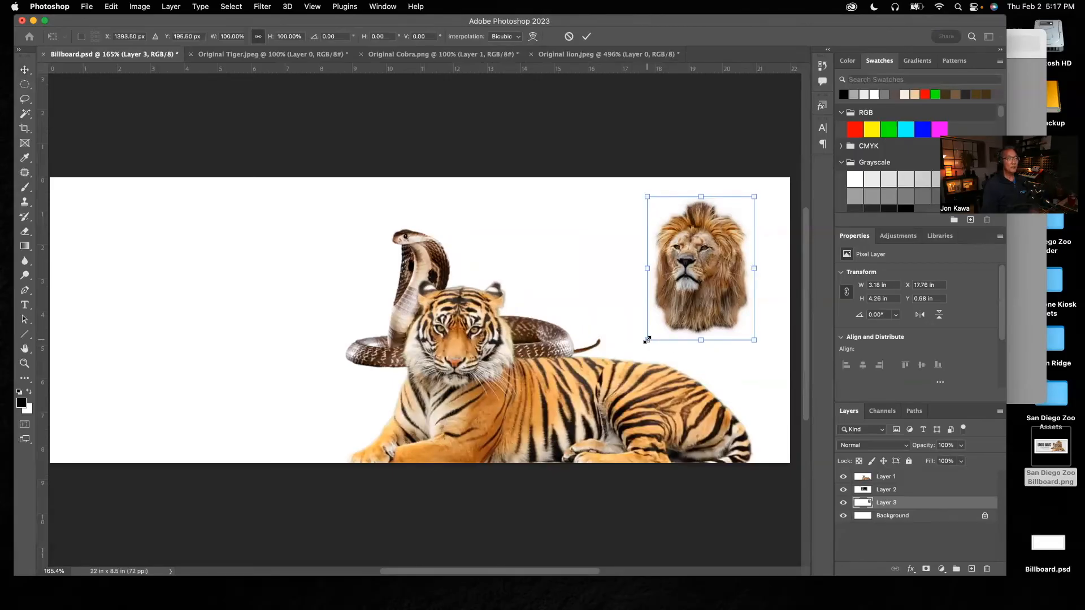
drag(647, 340, 542, 416)
drag(685, 320, 644, 301)
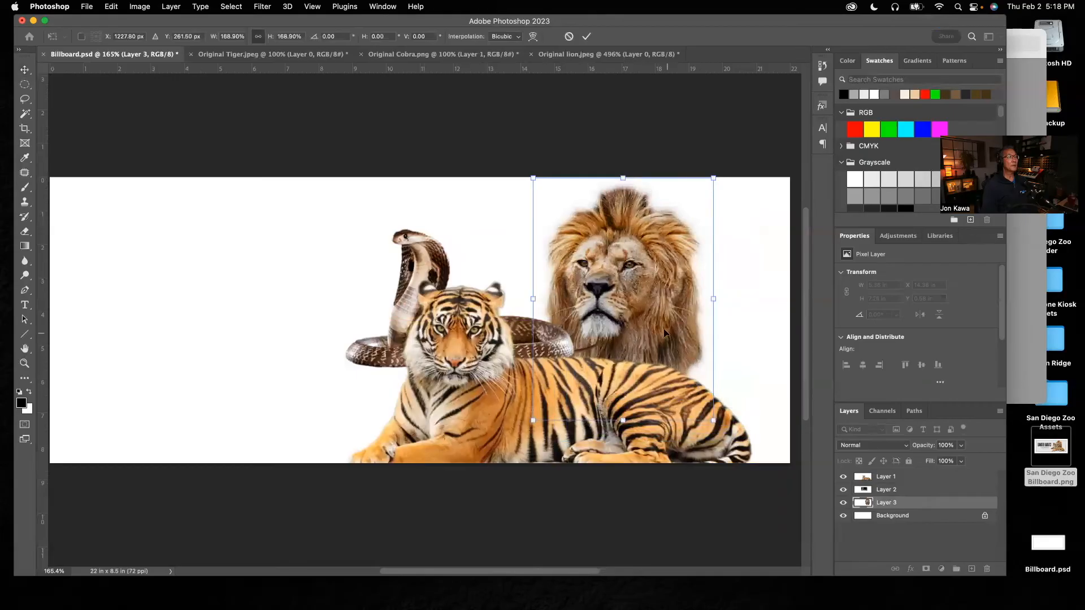
key(Return)
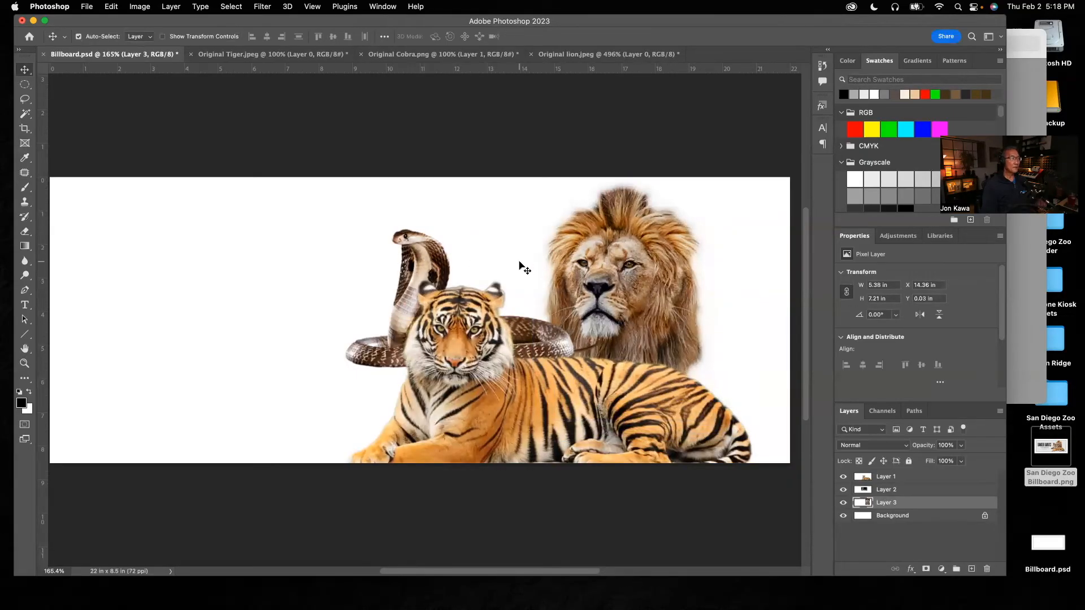
Shift the cobra to about X 10.25 in, Y 1.53 in, and Free Transform the tiger to about 79%, at about X 9.93 in, Y 2.99 in
drag(431, 257, 480, 253)
click(567, 409)
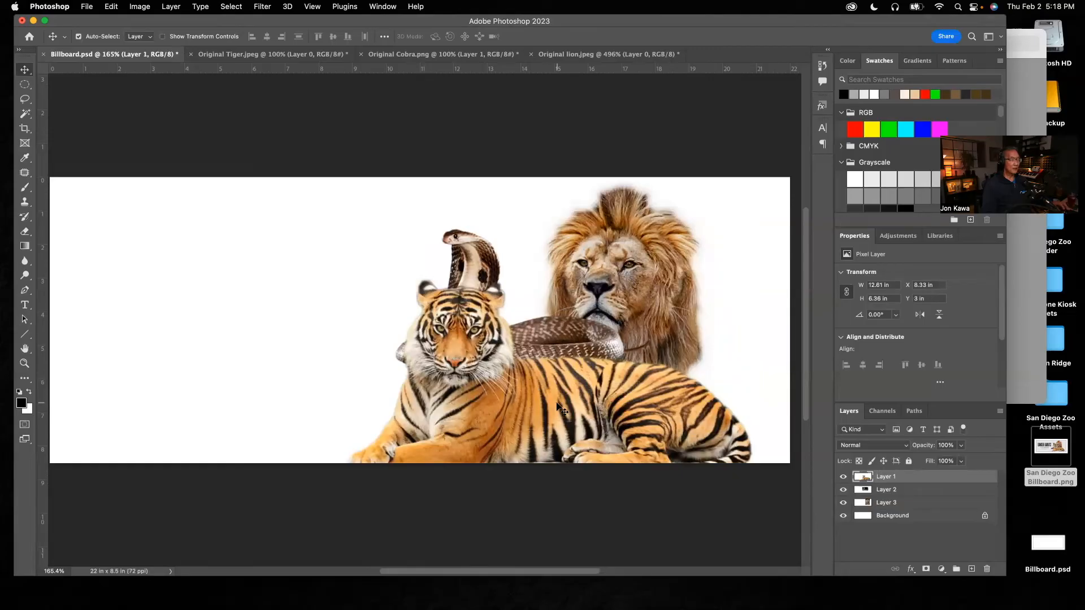
key(super+t)
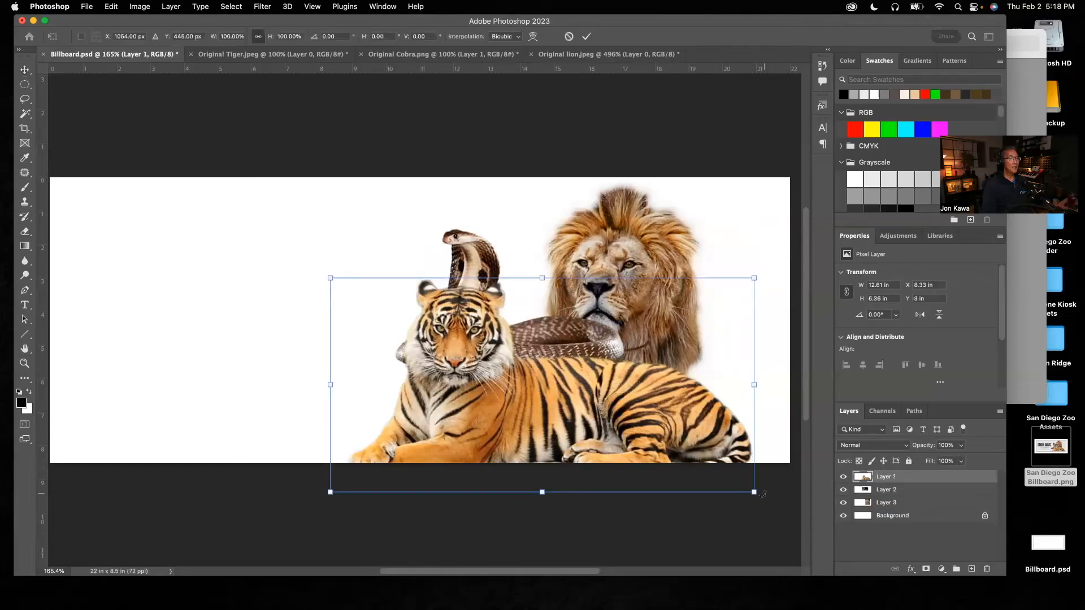
drag(754, 492, 667, 447)
drag(568, 395, 620, 394)
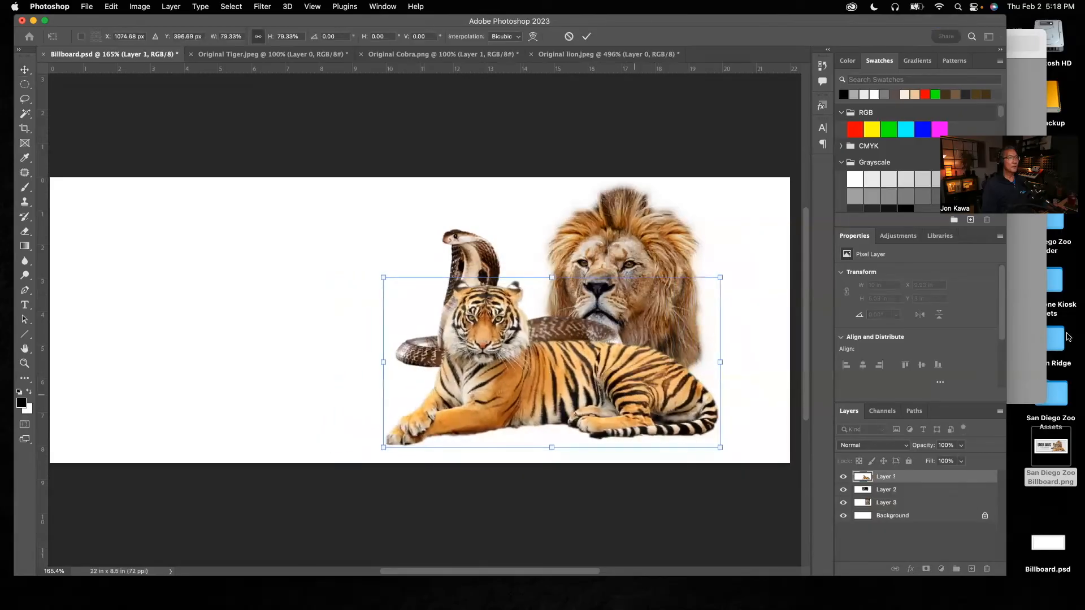
click(1028, 325)
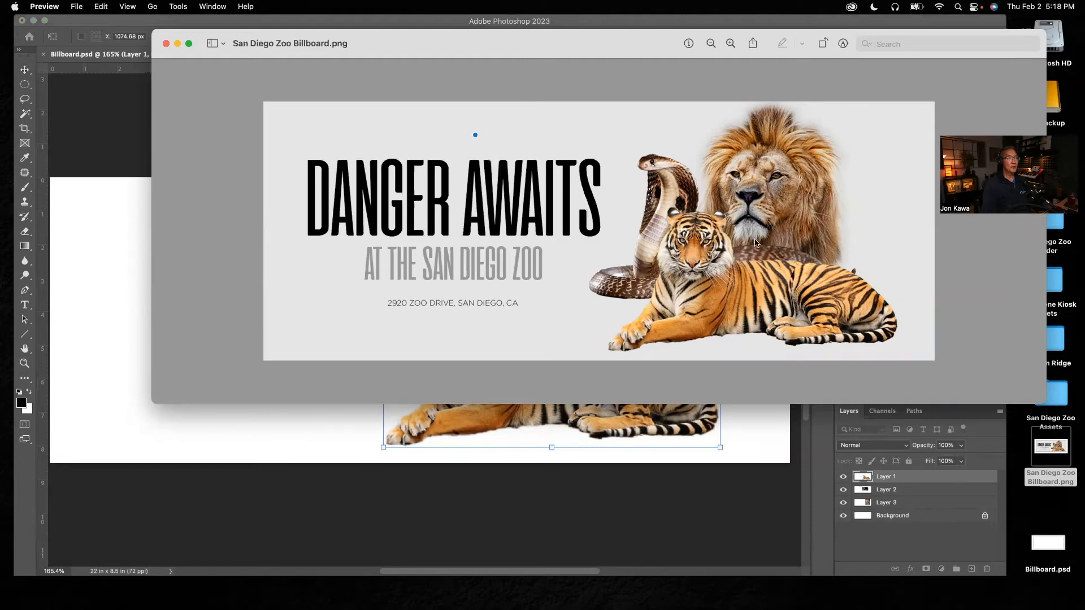
click(754, 446)
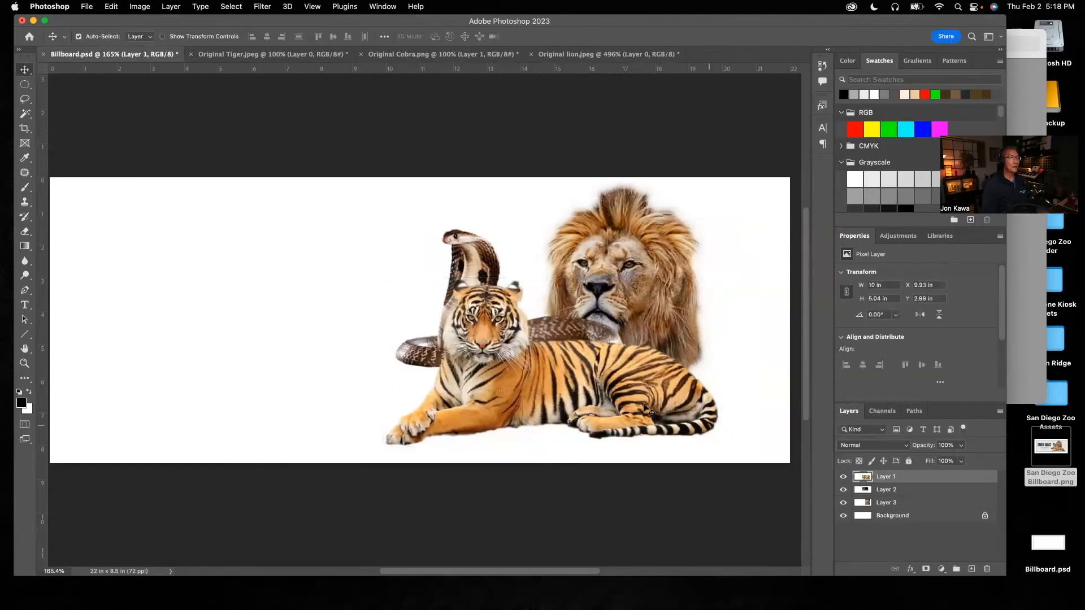
Nudge the cobra slightly down and left, and Free Transform the tiger to about 93%, at about X 10.67 in, Y 3.36 in
click(471, 256)
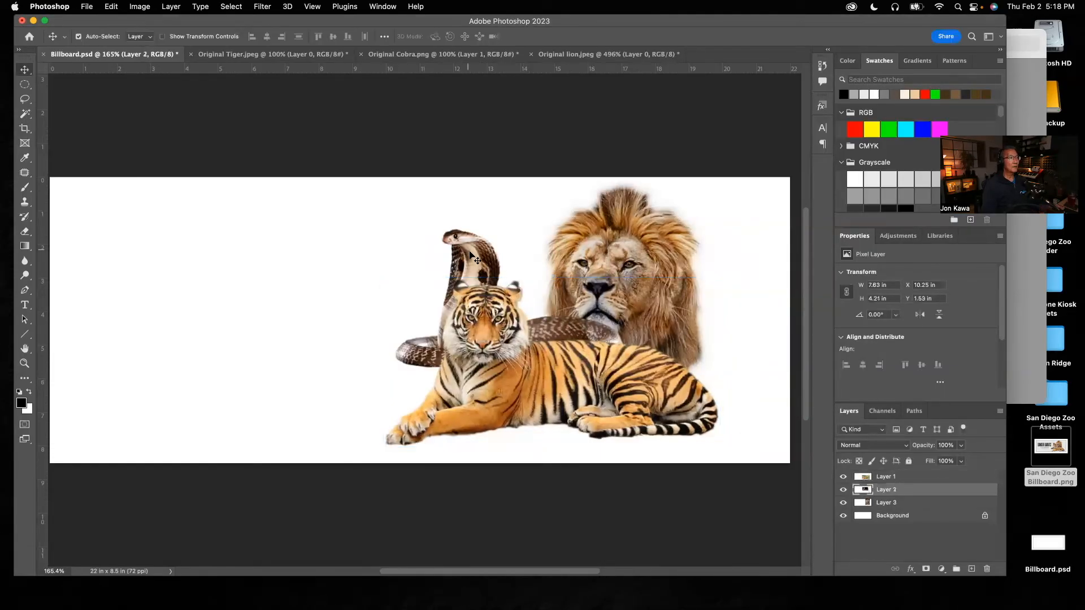
drag(474, 257, 469, 264)
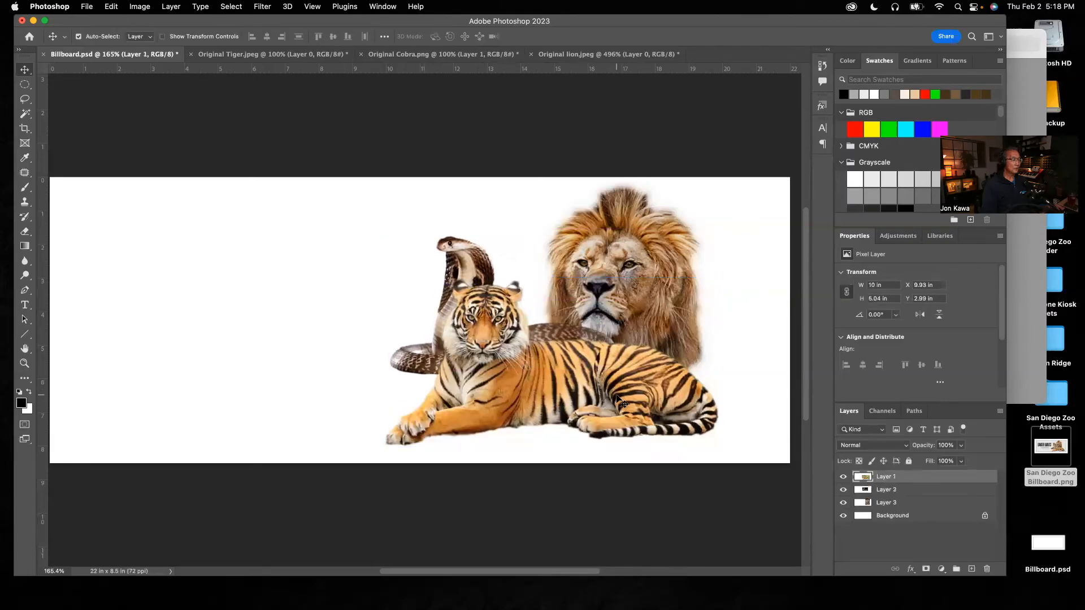
key(super+t)
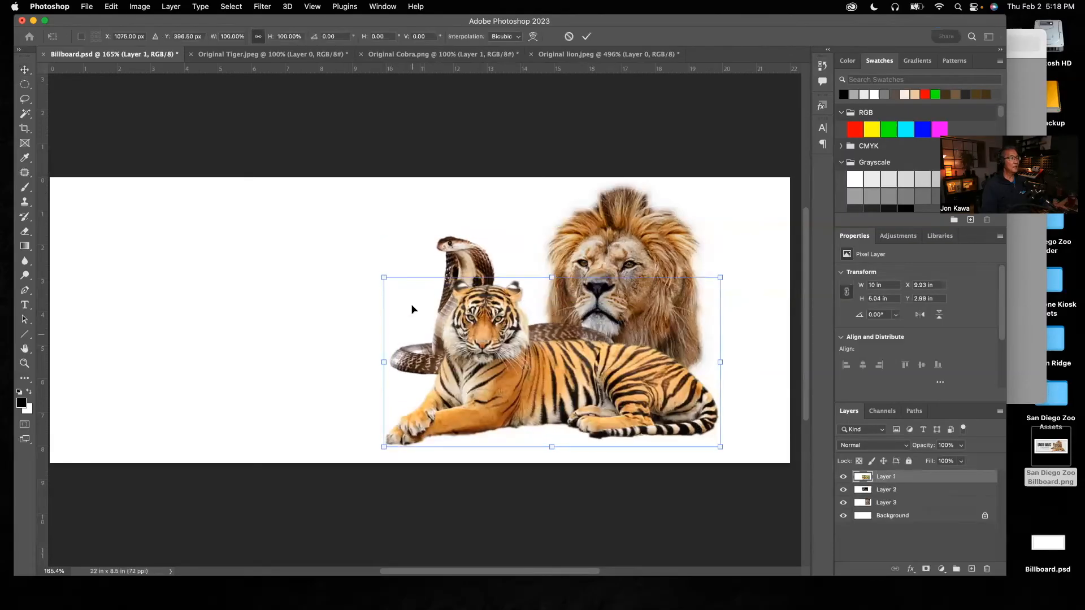
drag(382, 278, 409, 290)
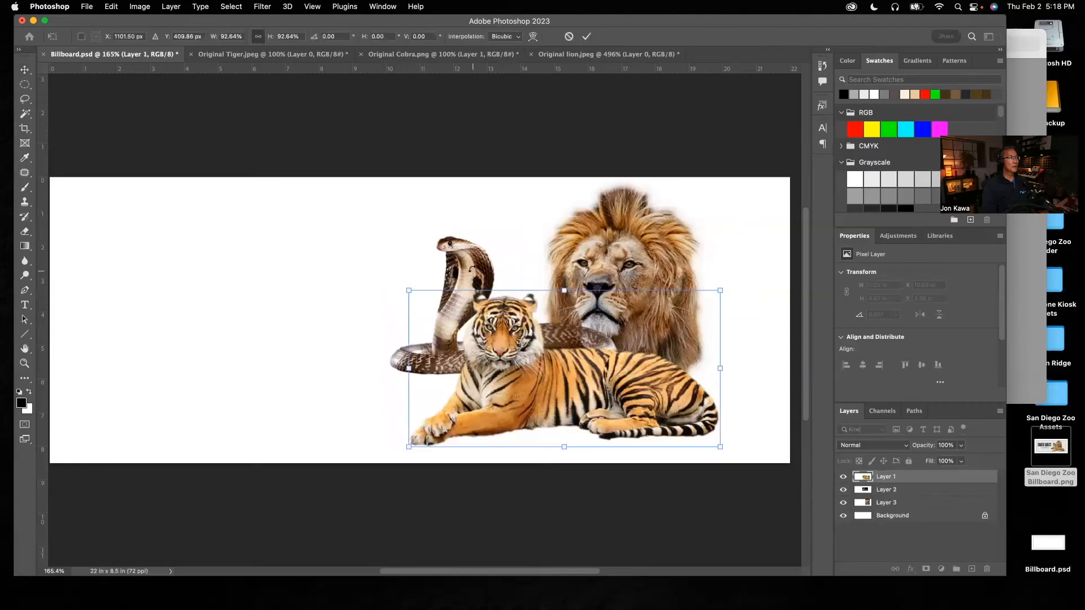
key(Return)
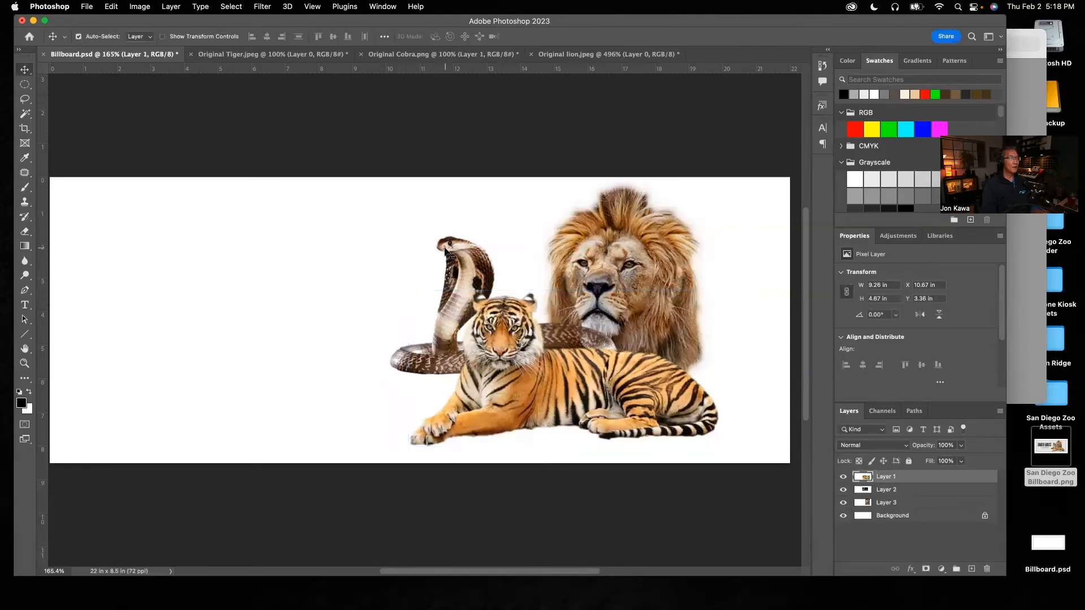
Move the cobra to about X 10.56 in, Y 1.85 in behind the tiger's head, and compare the layout with the reference billboard
drag(460, 255, 474, 264)
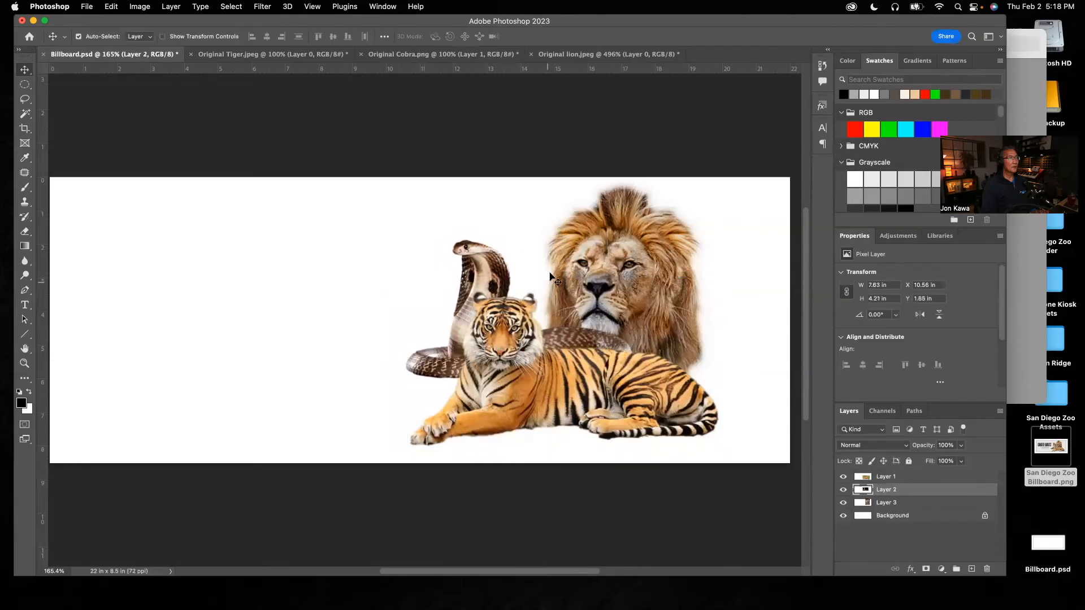
click(1032, 311)
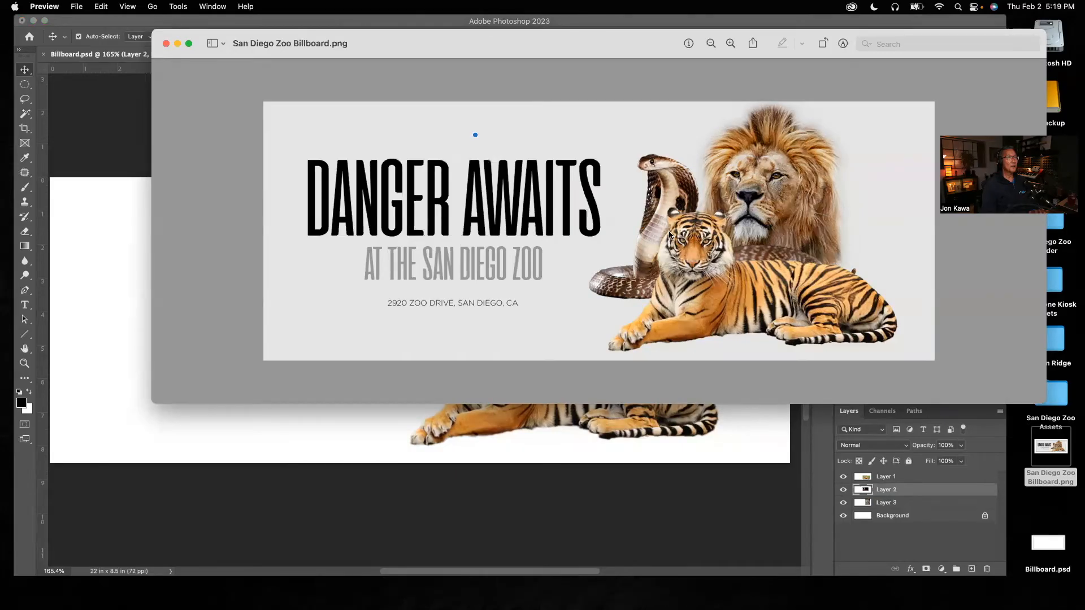
Move the cobra to about X 11.49 in, Y 1.86 in, and the tiger to about X 11.69 in, Y 3.29 in
click(394, 434)
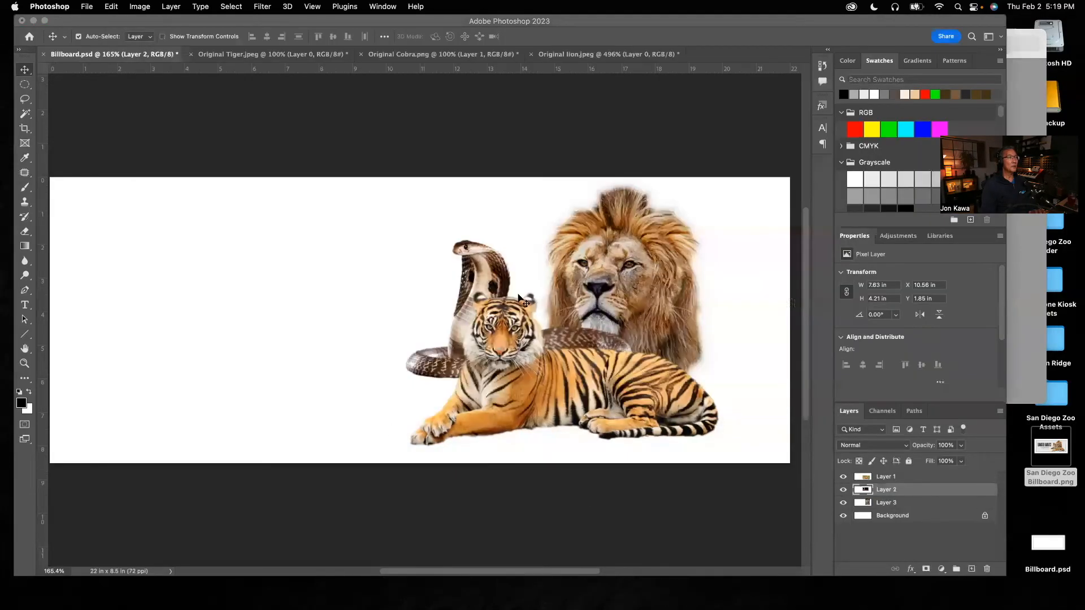
drag(497, 279, 526, 280)
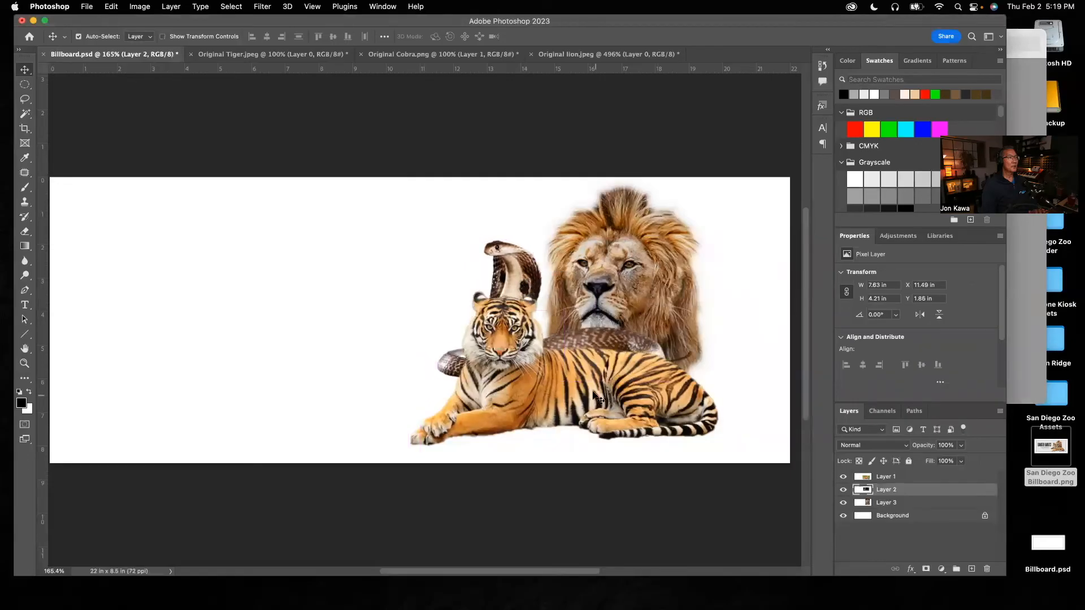
click(562, 382)
drag(565, 389, 599, 383)
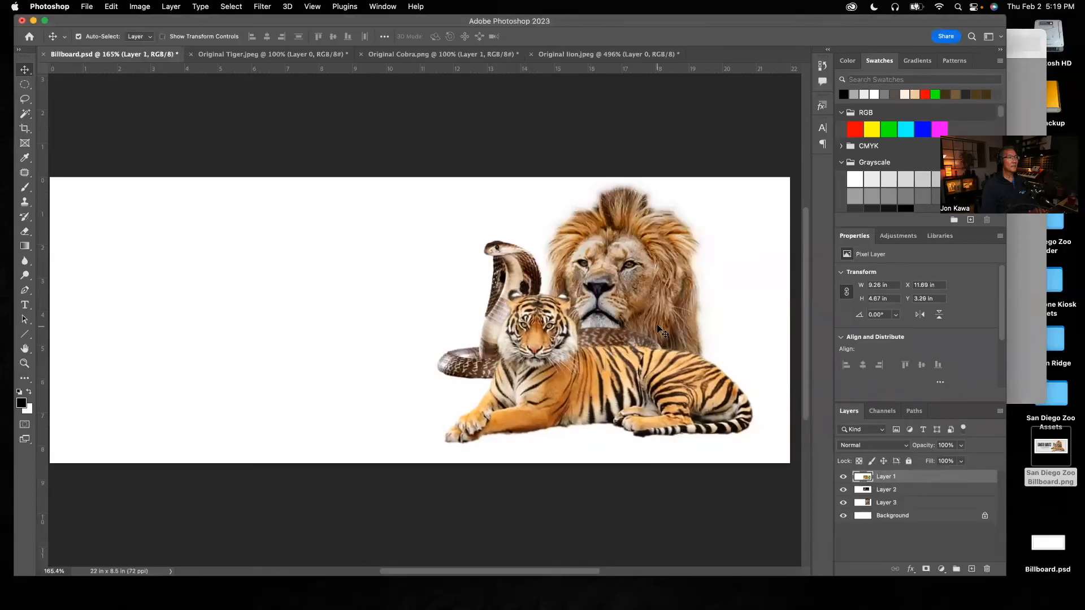
Raise the lion head to about X 14.5 in, Y -0.46 in, and nudge the cobra to about X 11.51 in, Y 1.83 in
click(650, 306)
drag(646, 301, 650, 284)
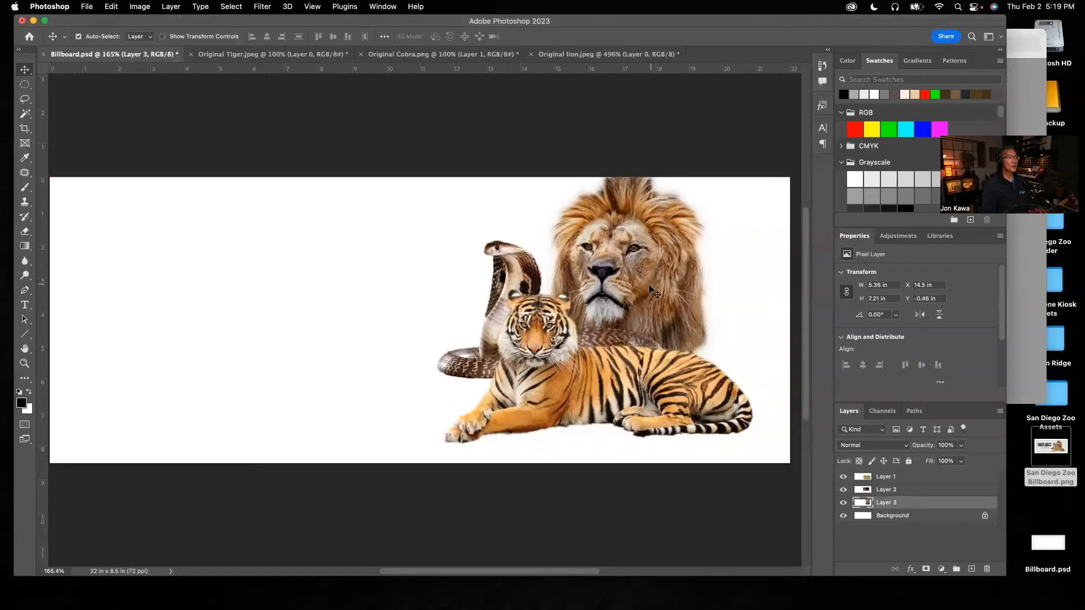
click(1027, 255)
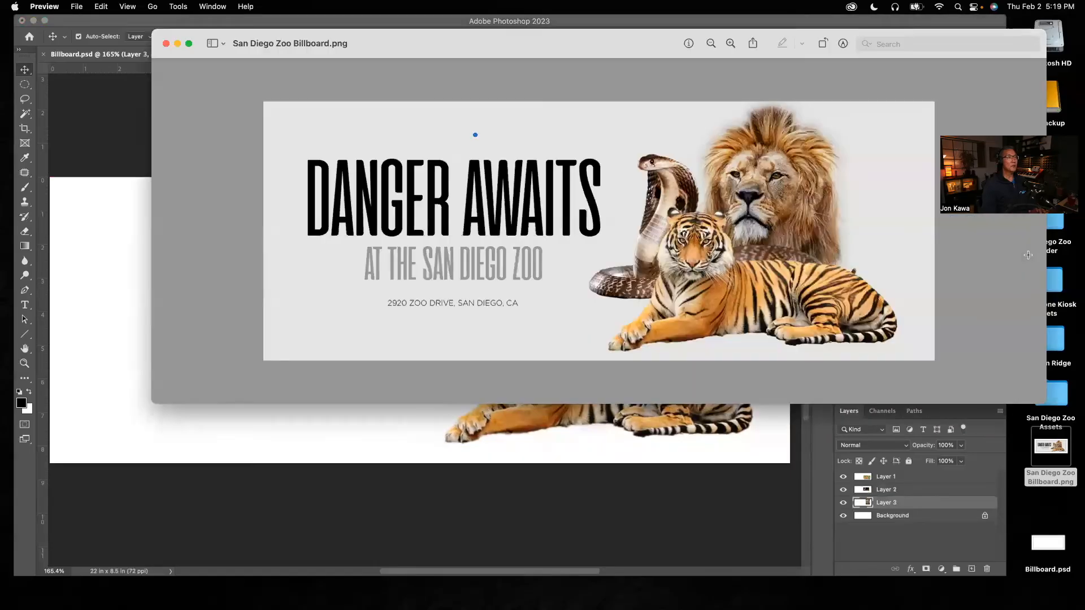
click(416, 428)
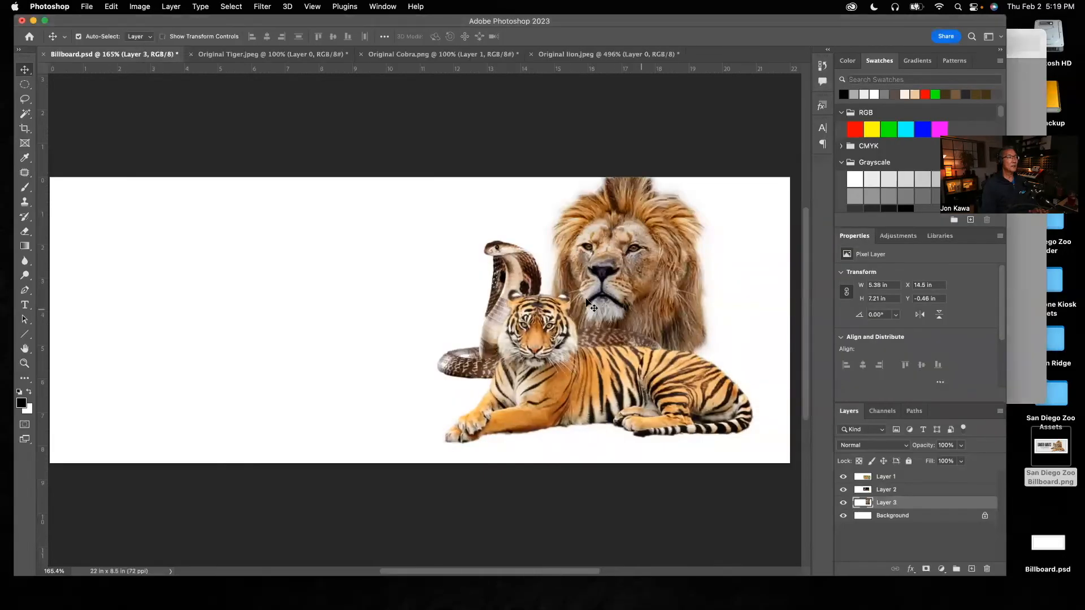
drag(525, 283, 526, 277)
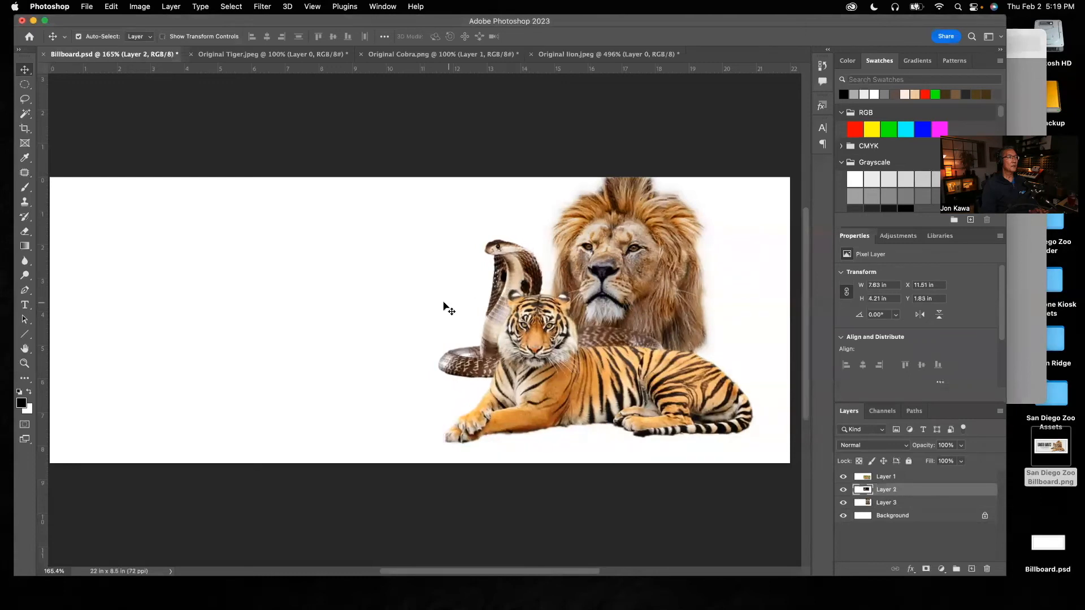
click(399, 307)
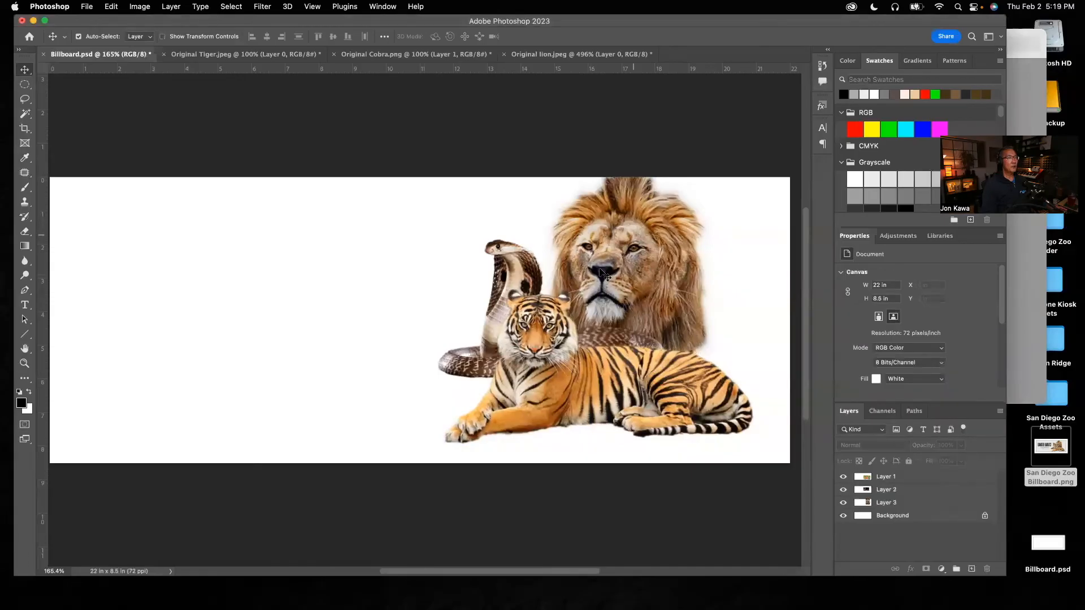
Nudge the lion head slightly up and Free Transform it to about 92%, at about X 14.56 in, Y -0.04 in
click(640, 276)
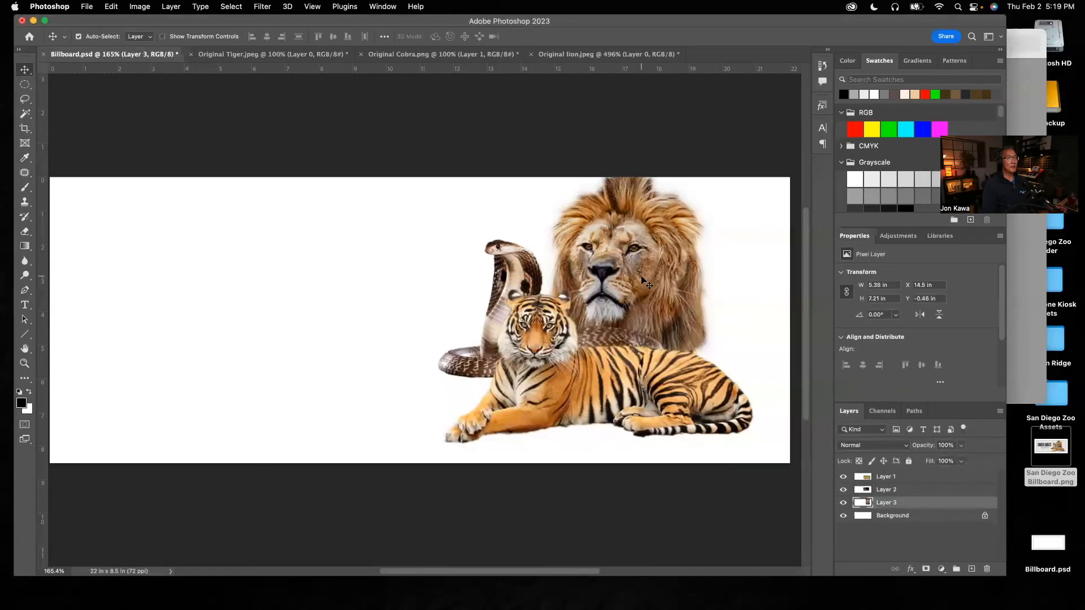
mouse_move(642, 275)
mouse_down()
mouse_move(639, 287)
mouse_move(645, 269)
mouse_up()
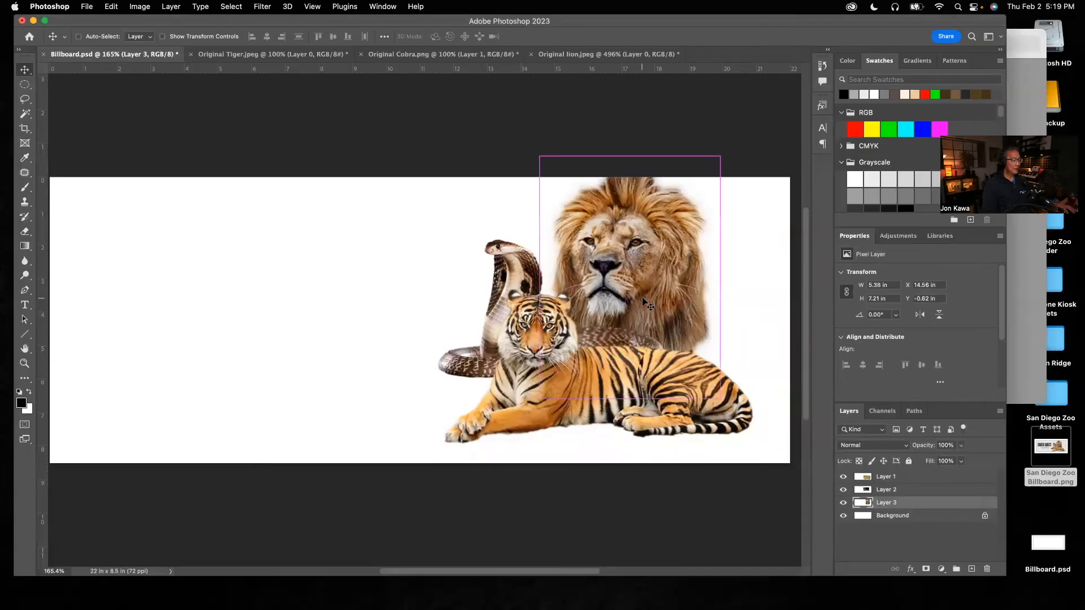
key(super+t)
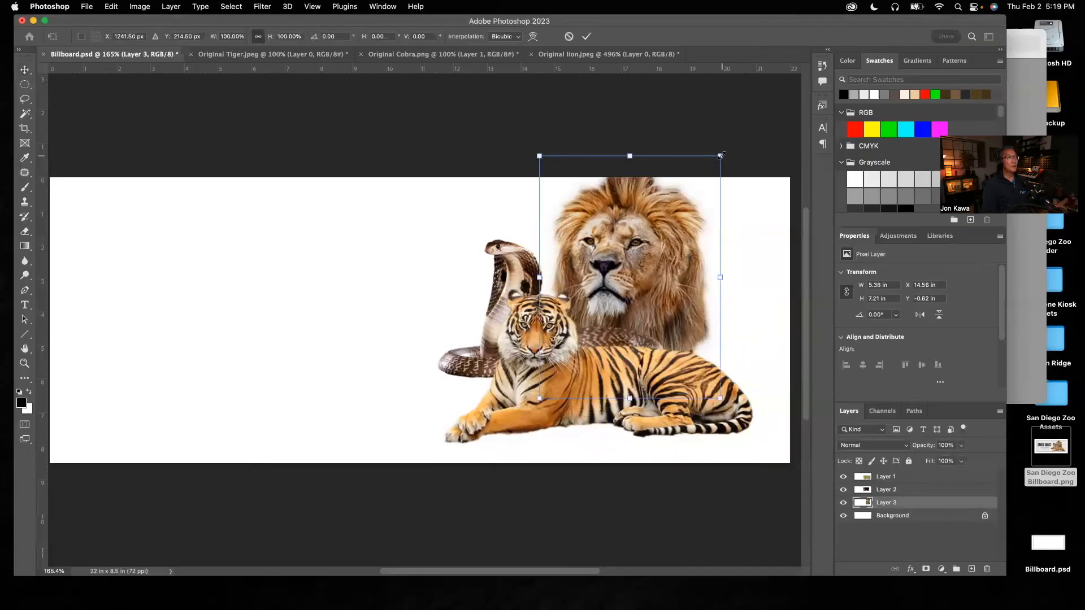
drag(721, 155, 705, 175)
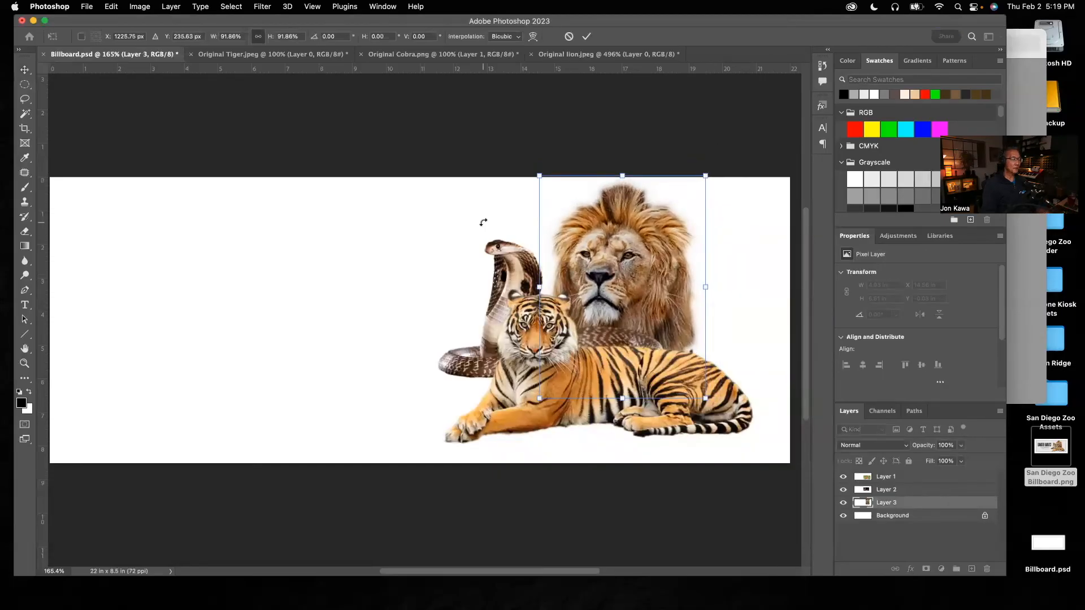
key(Return)
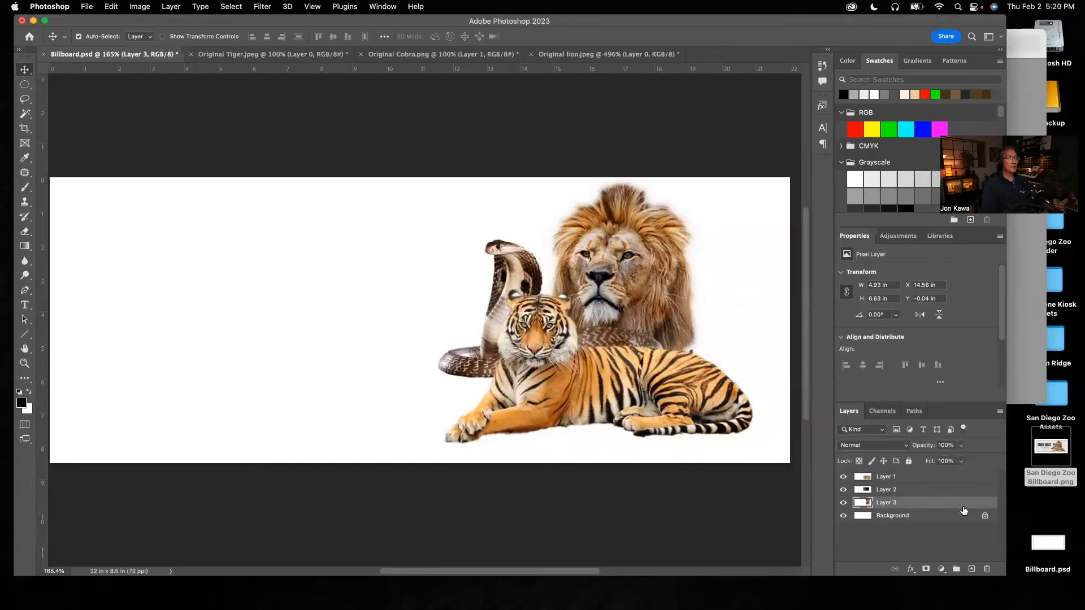
Shift the tiger, cobra and lion layers together slightly left and down, to about Y 0.11 in, checking against the reference billboard
click(905, 479)
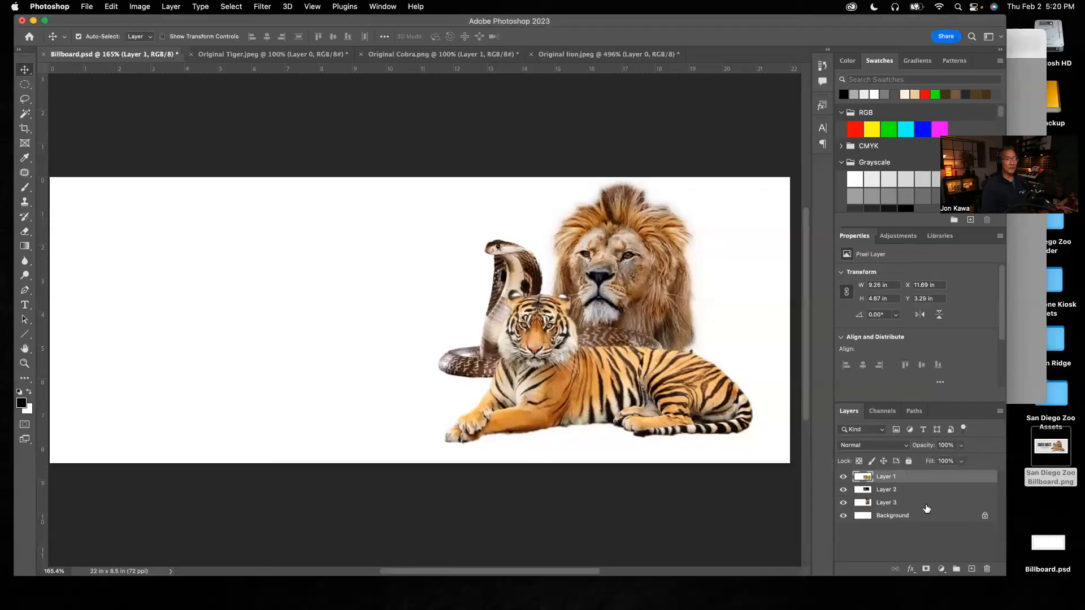
shift+click(926, 504)
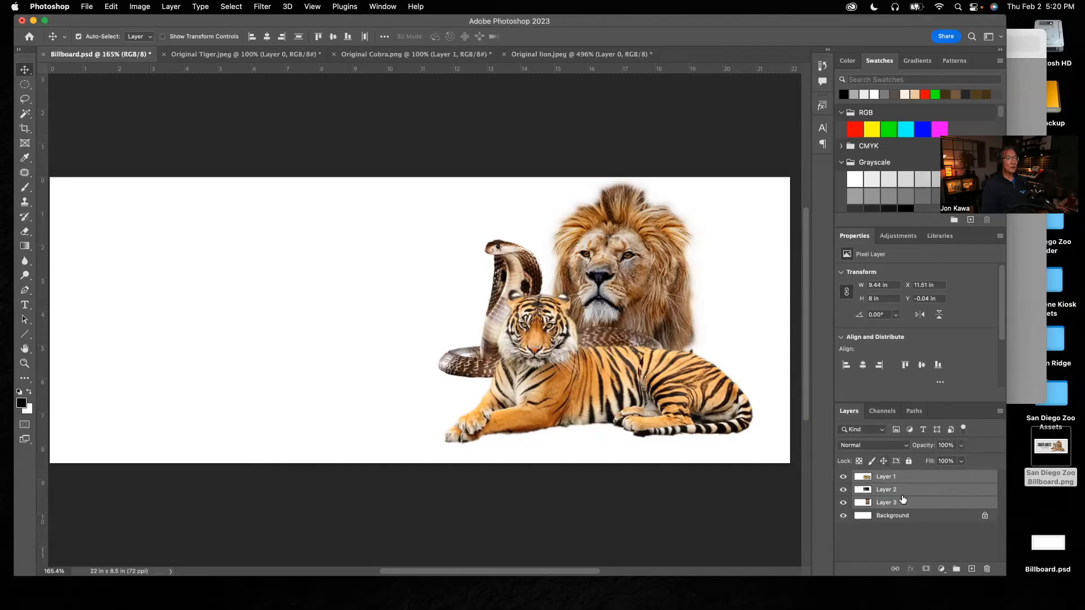
mouse_move(644, 297)
mouse_down()
mouse_move(551, 300)
mouse_move(657, 301)
mouse_move(632, 298)
mouse_up()
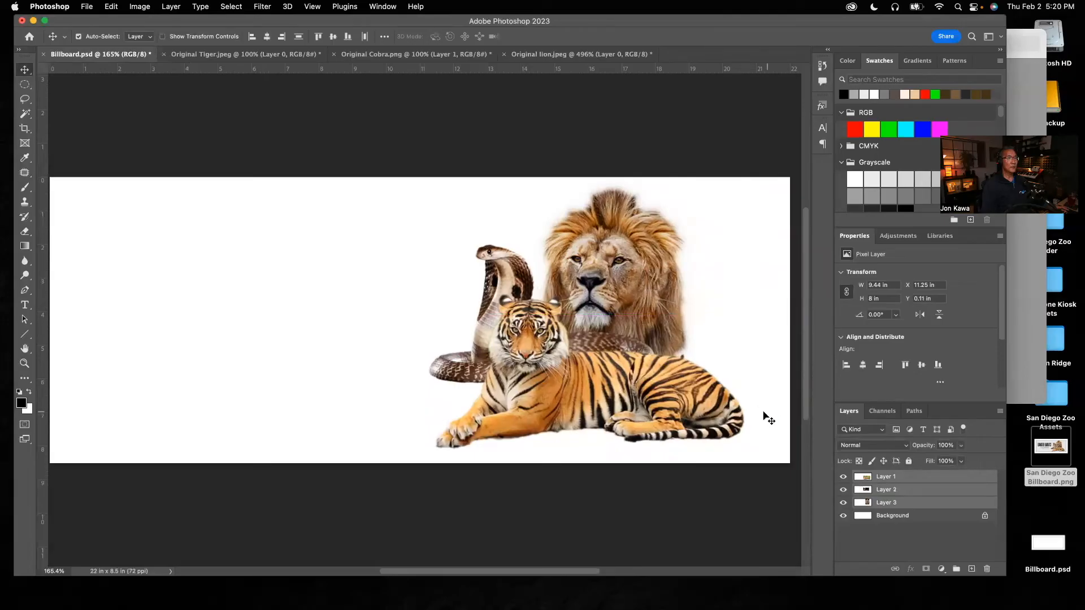
click(1026, 377)
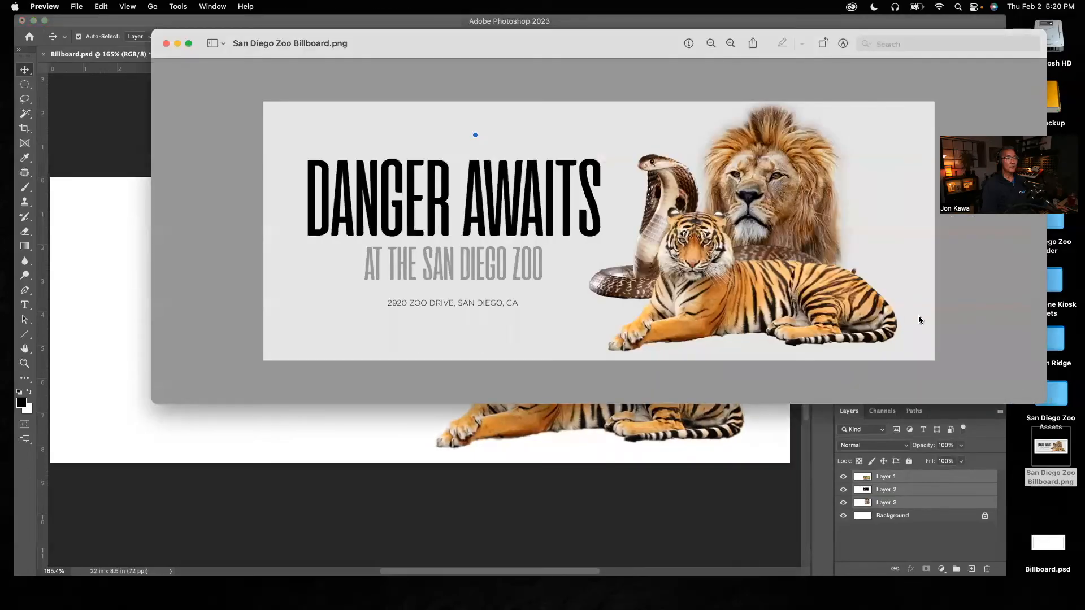
click(764, 466)
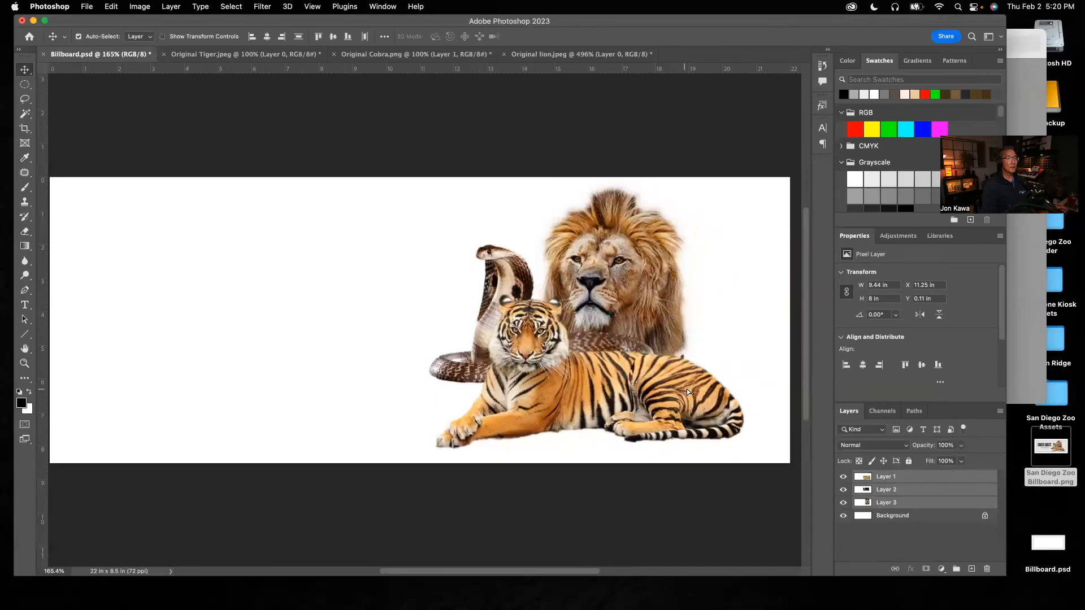
click(723, 534)
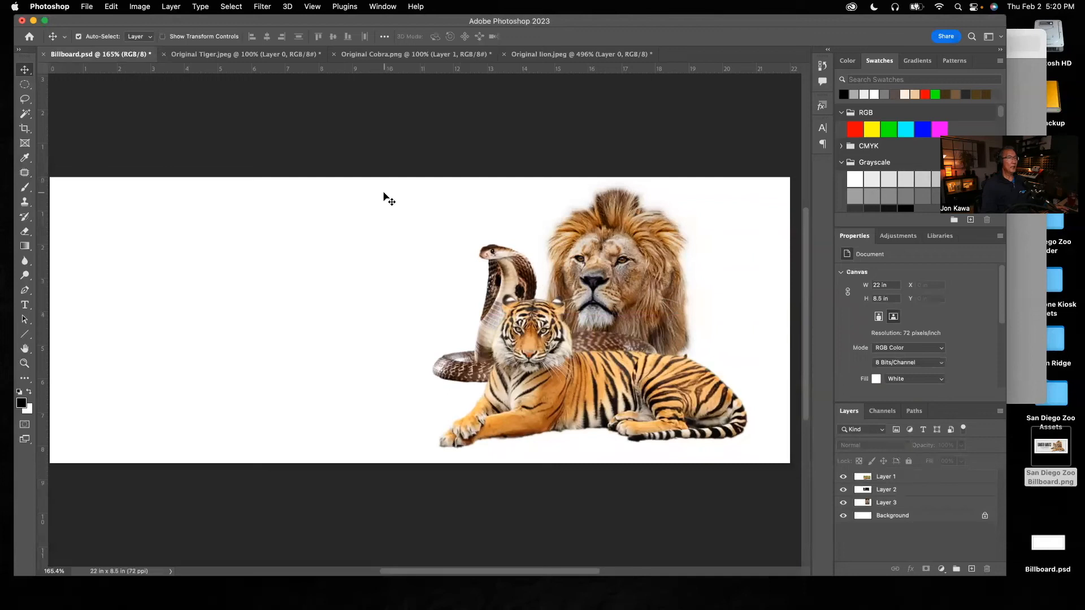
Add the headline "DANGER AWAITS" in black 72 pt Cinematografica Regular above the other layers, in the blank area beside the animals
click(909, 481)
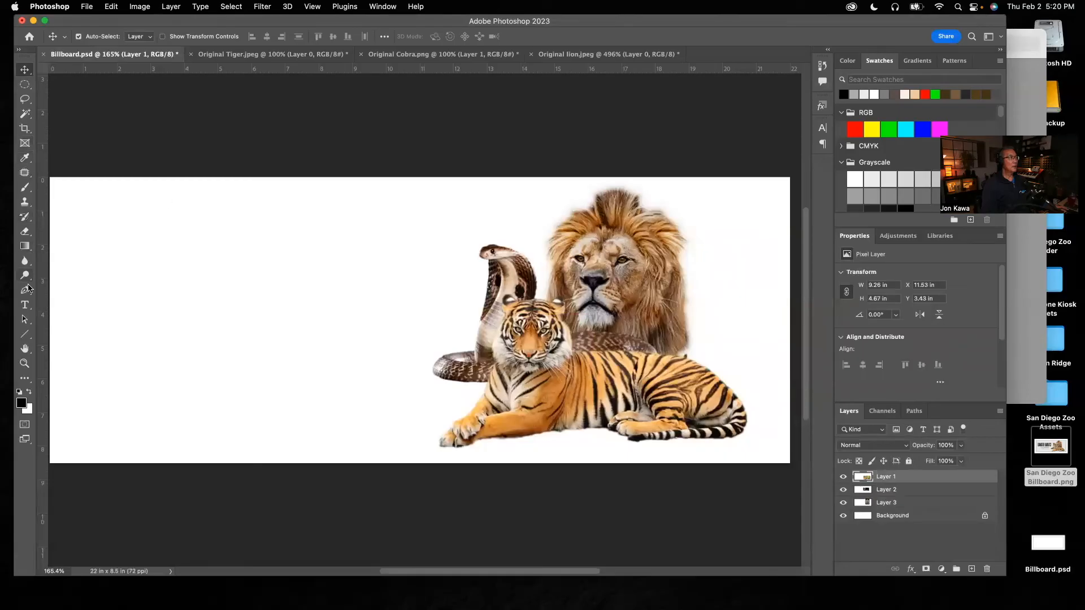
click(26, 306)
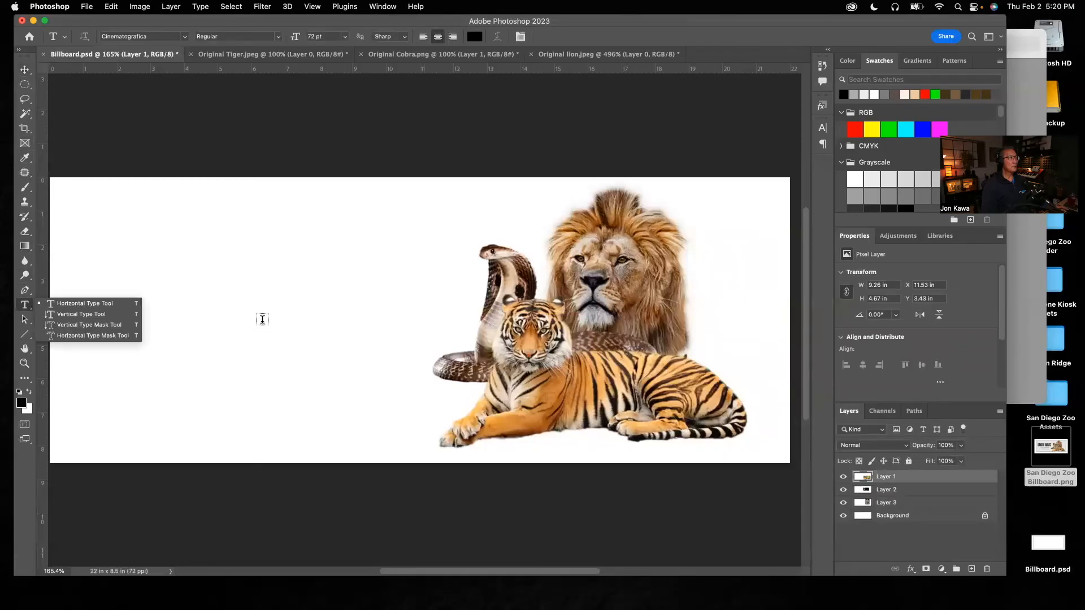
click(241, 251)
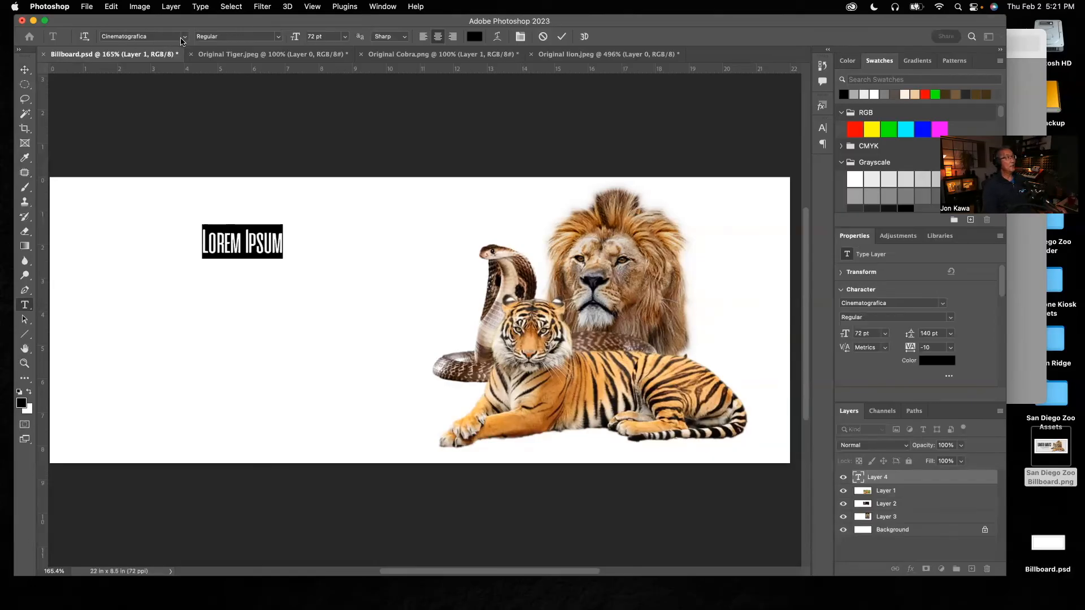
click(185, 39)
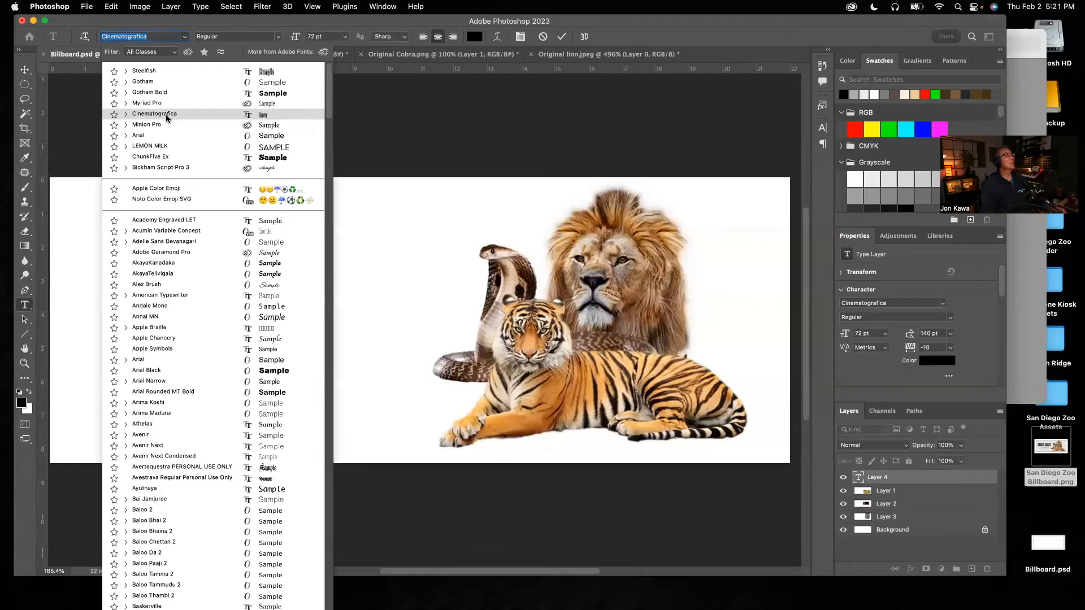
click(380, 153)
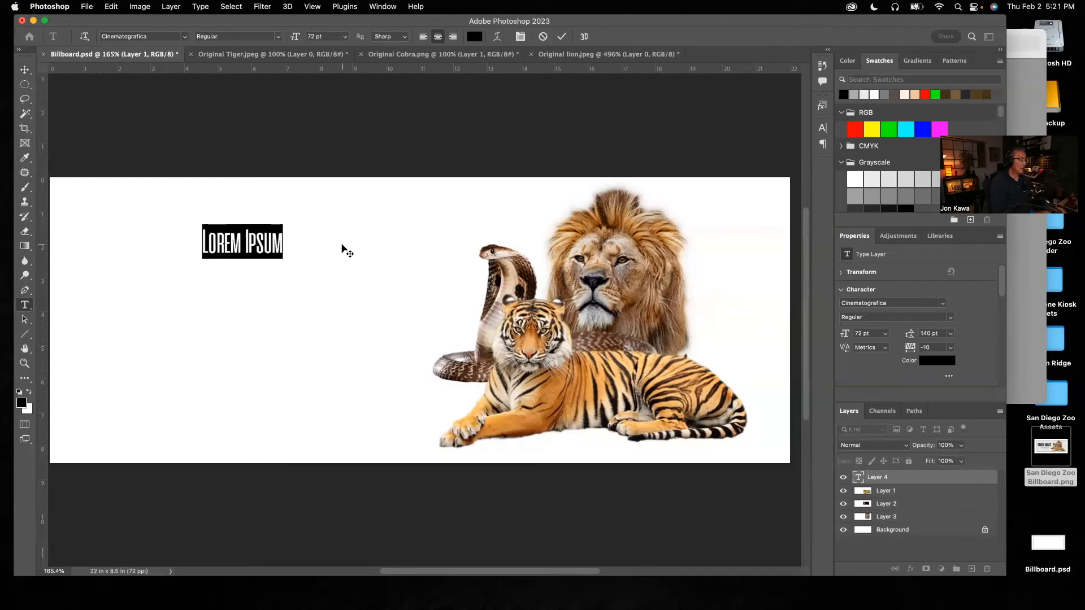
key(BackSpace)
text(DANGER AW)
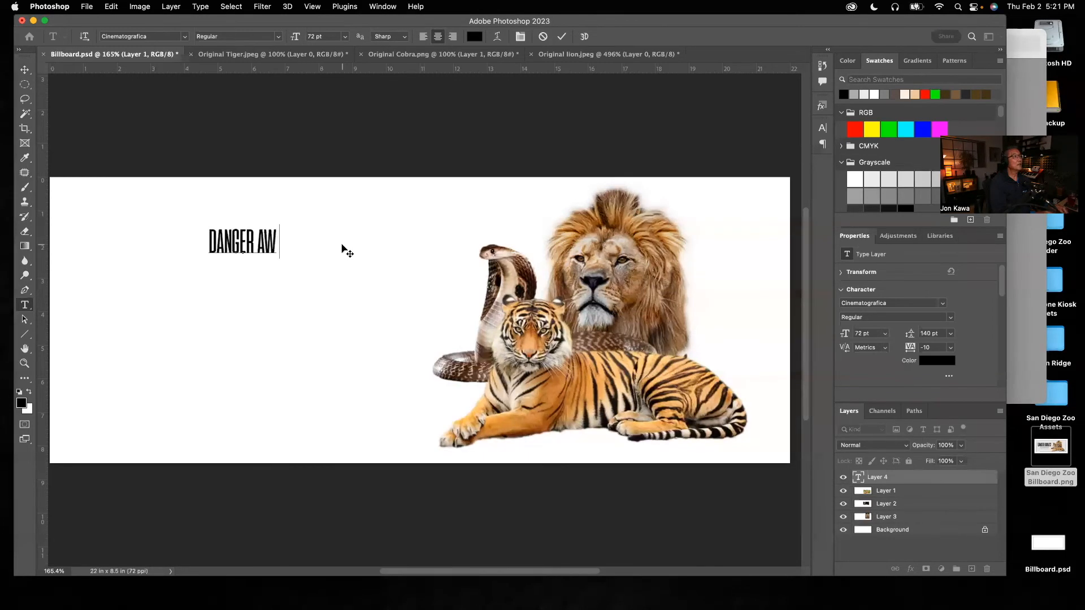
text(AITS)
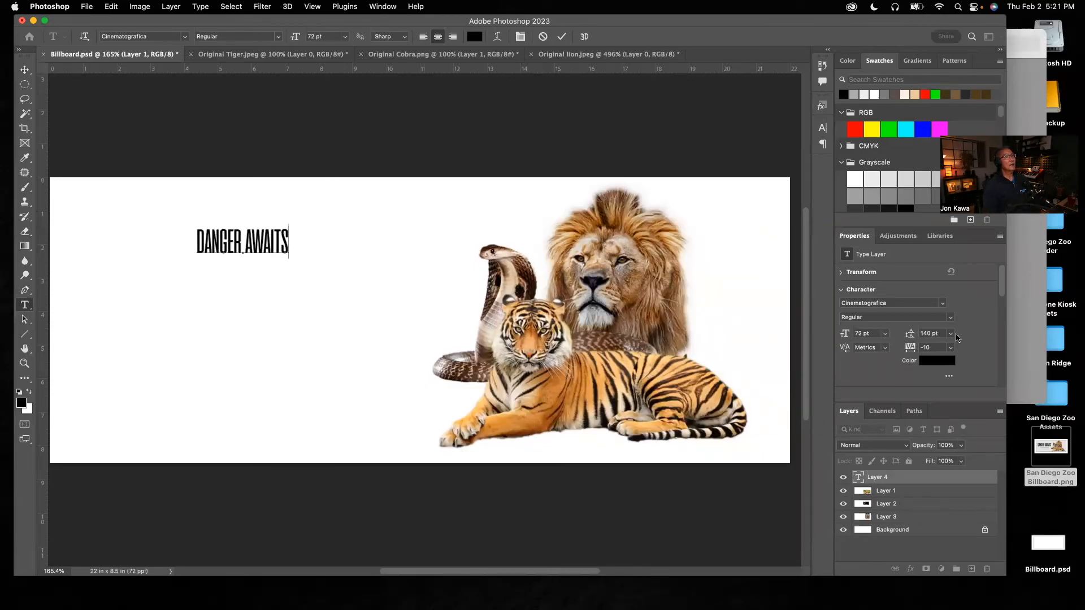
Free Transform the "DANGER AWAITS" headline to about 341%, centred at about X 469 px, Y 226 px, to match the reference billboard
click(1016, 312)
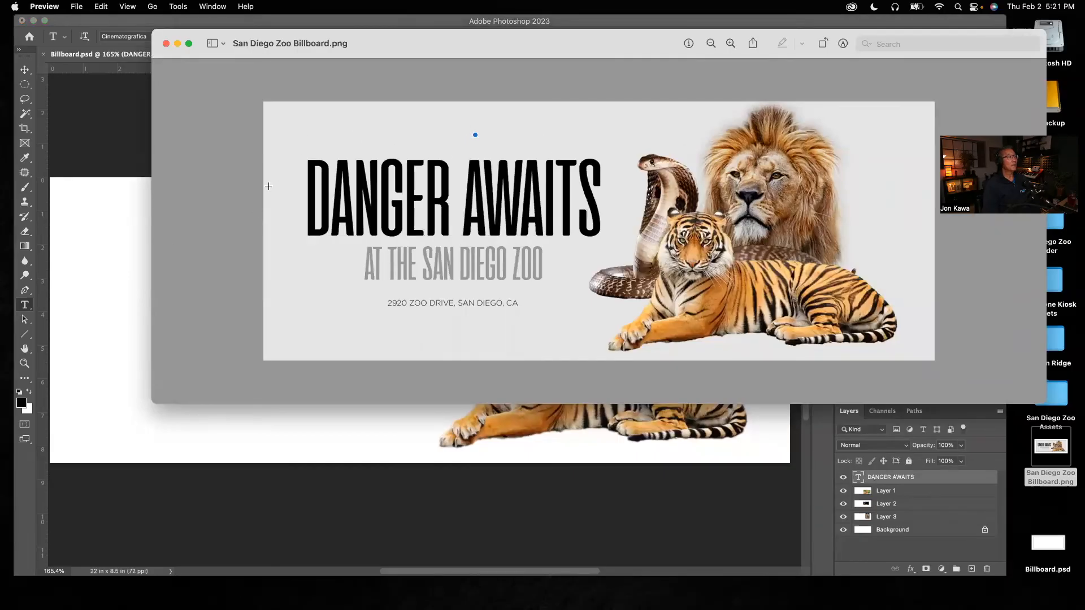
click(120, 259)
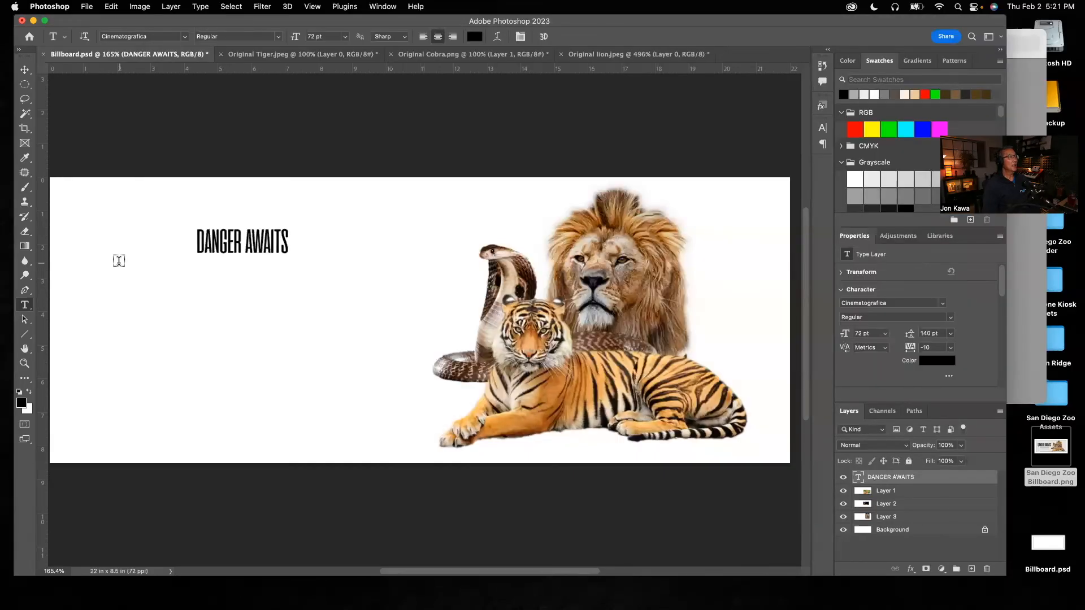
click(25, 70)
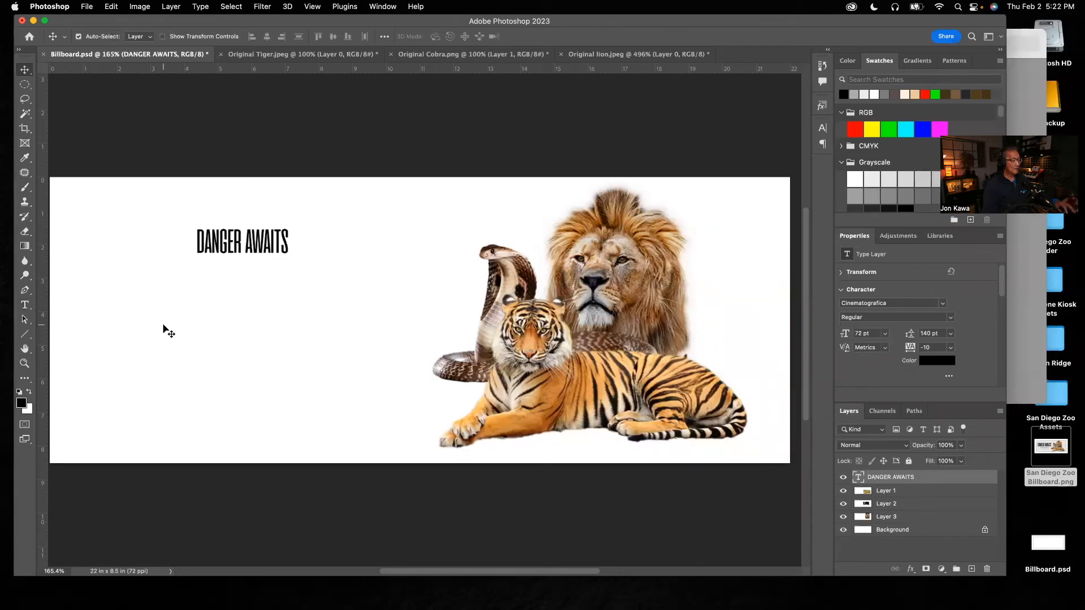
key(super)
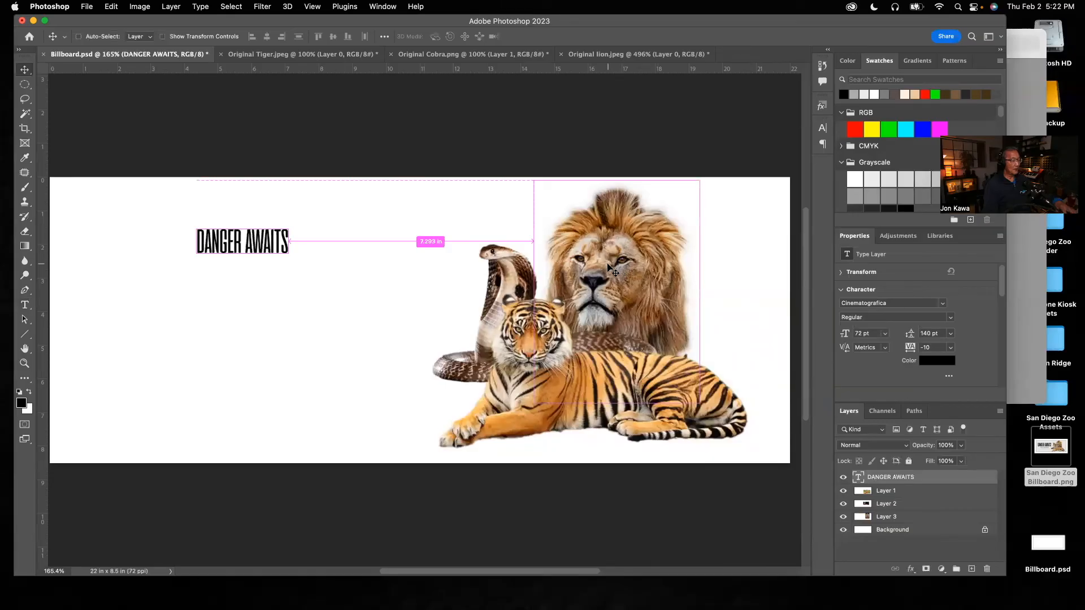
key(super+t)
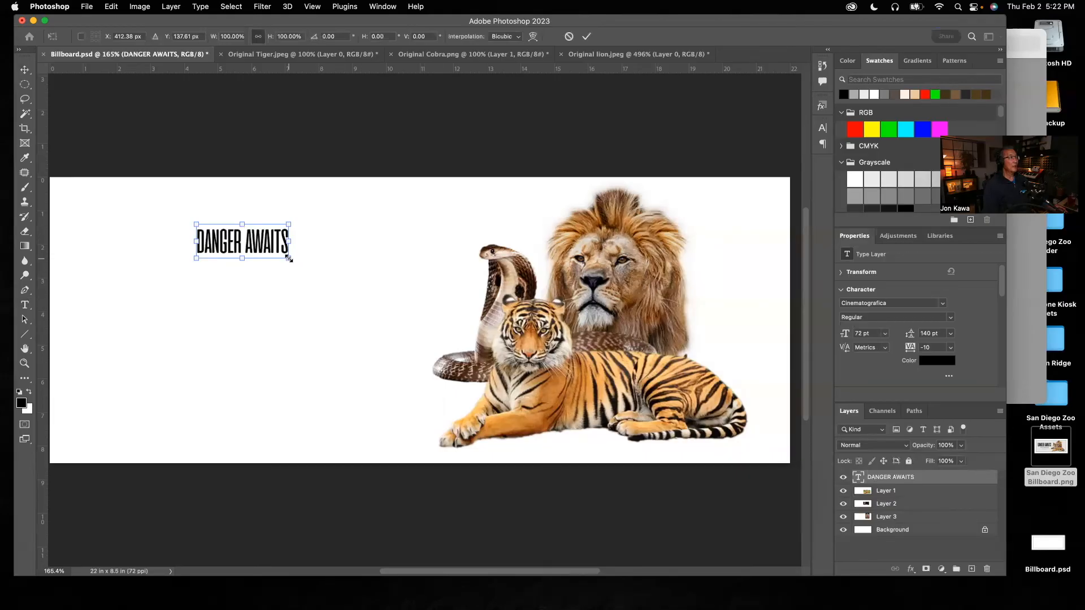
drag(288, 258, 289, 282)
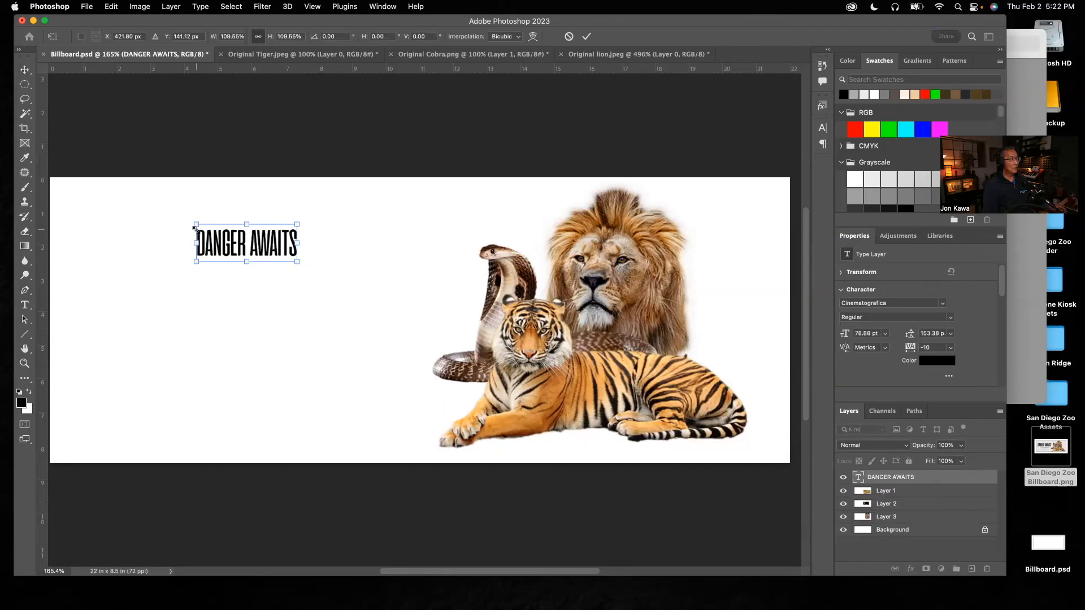
mouse_move(298, 262)
mouse_down()
mouse_move(506, 368)
mouse_move(550, 373)
mouse_move(446, 320)
mouse_move(308, 282)
mouse_up()
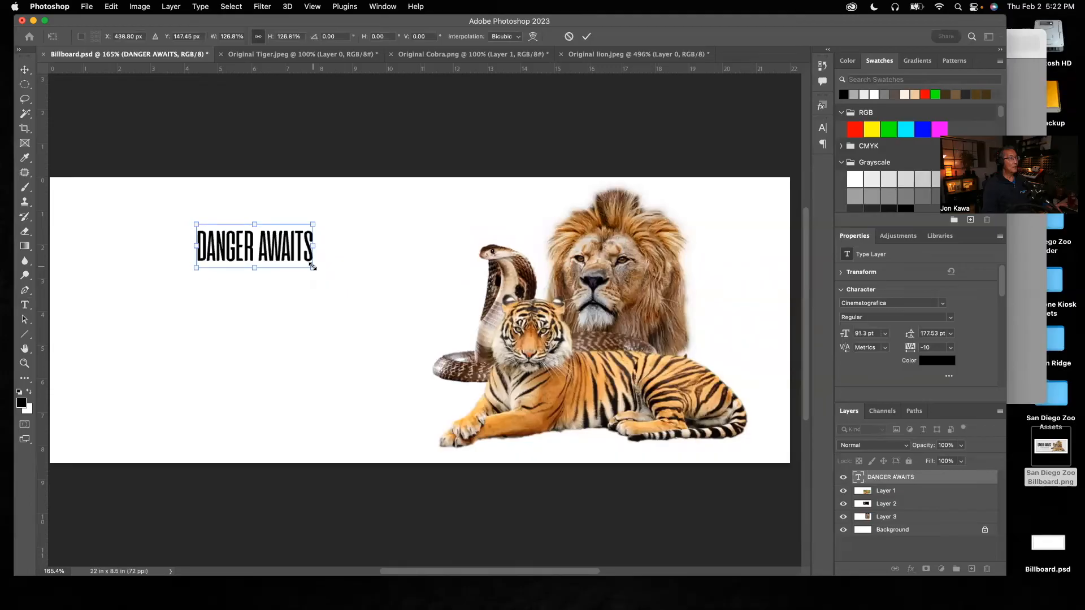
drag(313, 267, 351, 285)
drag(205, 284, 235, 281)
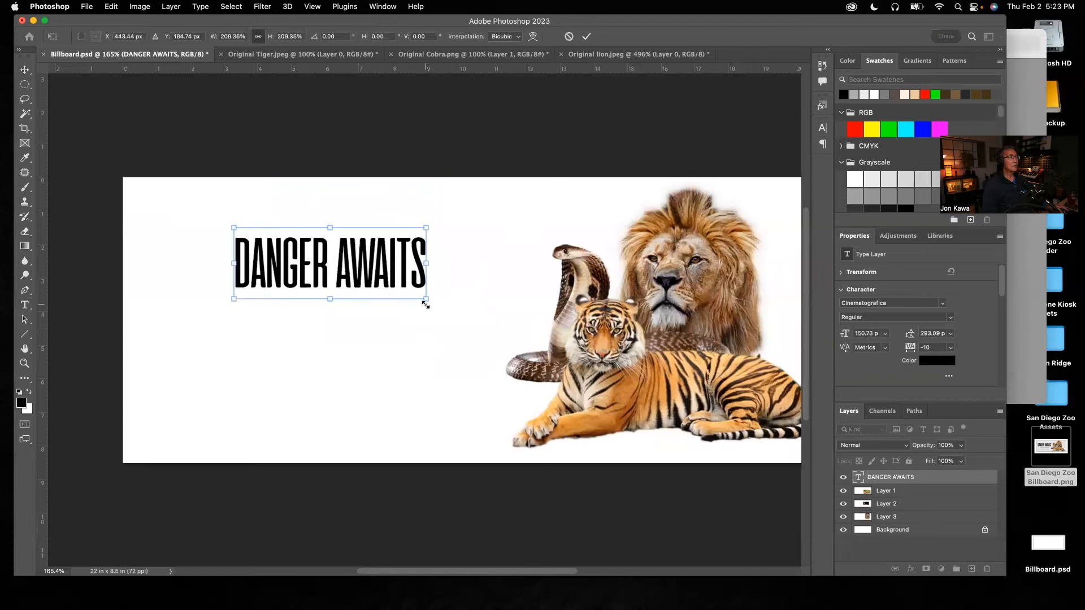
drag(426, 300, 481, 331)
drag(356, 272, 367, 291)
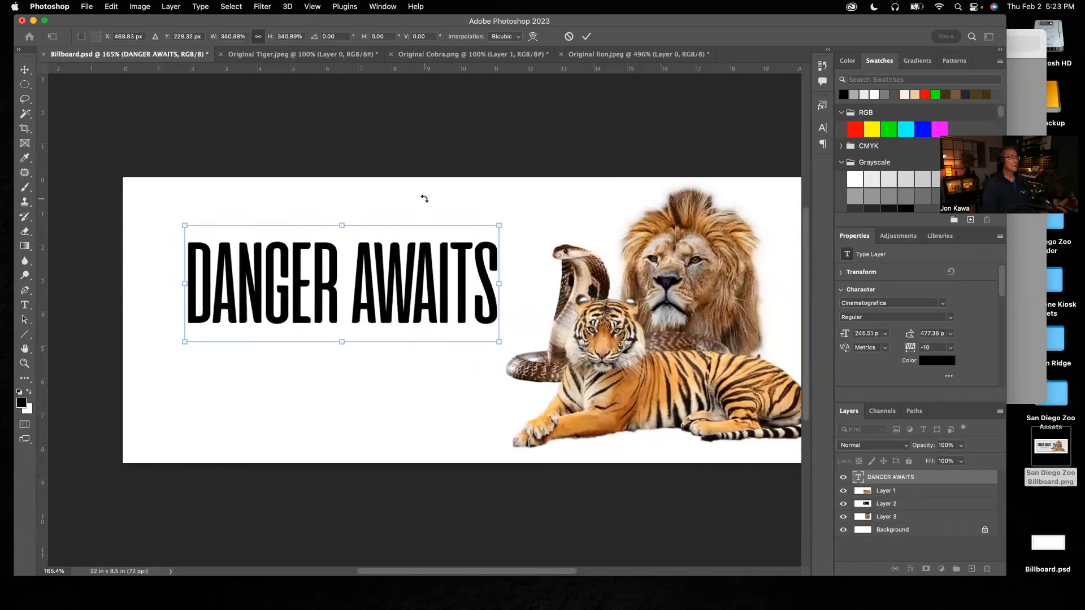
key(Return)
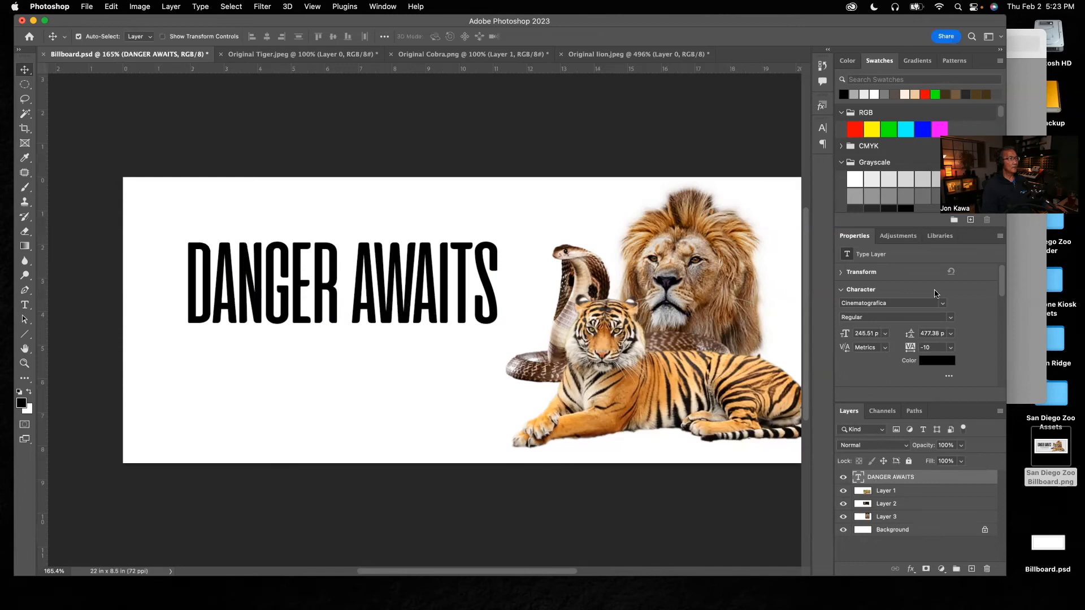
Duplicate the headline directly below the original and scale the copy to about 47%, using the reference billboard as a guide
click(1017, 326)
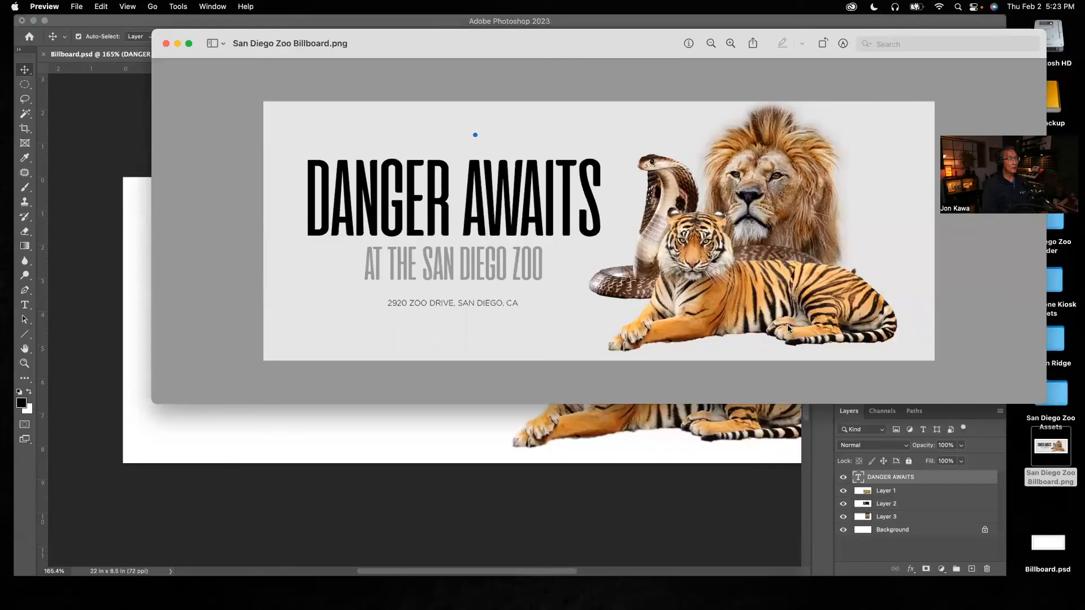
click(639, 460)
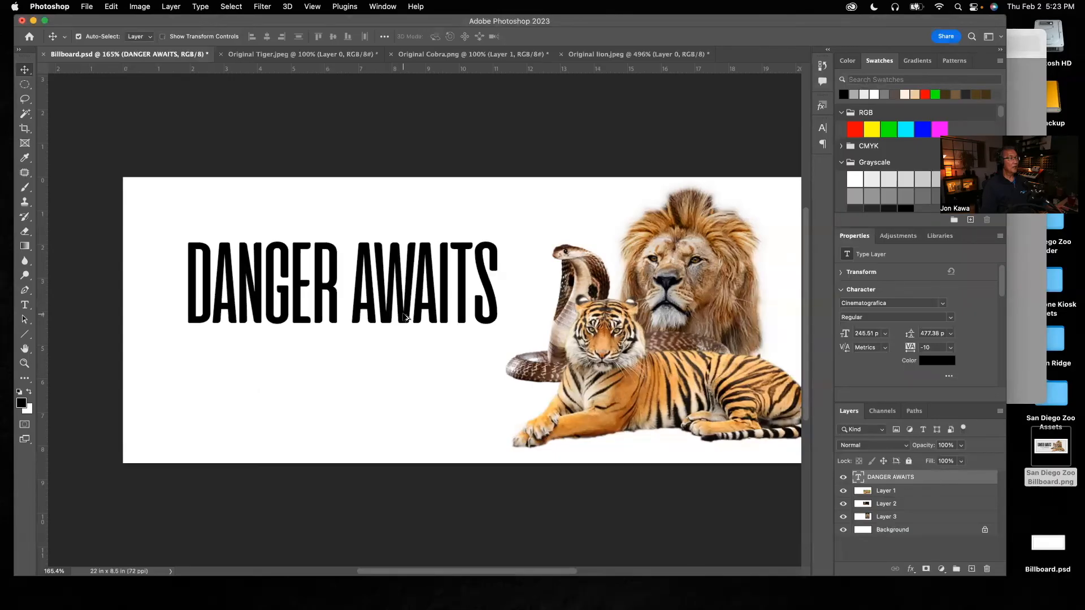
drag(405, 317, 406, 404)
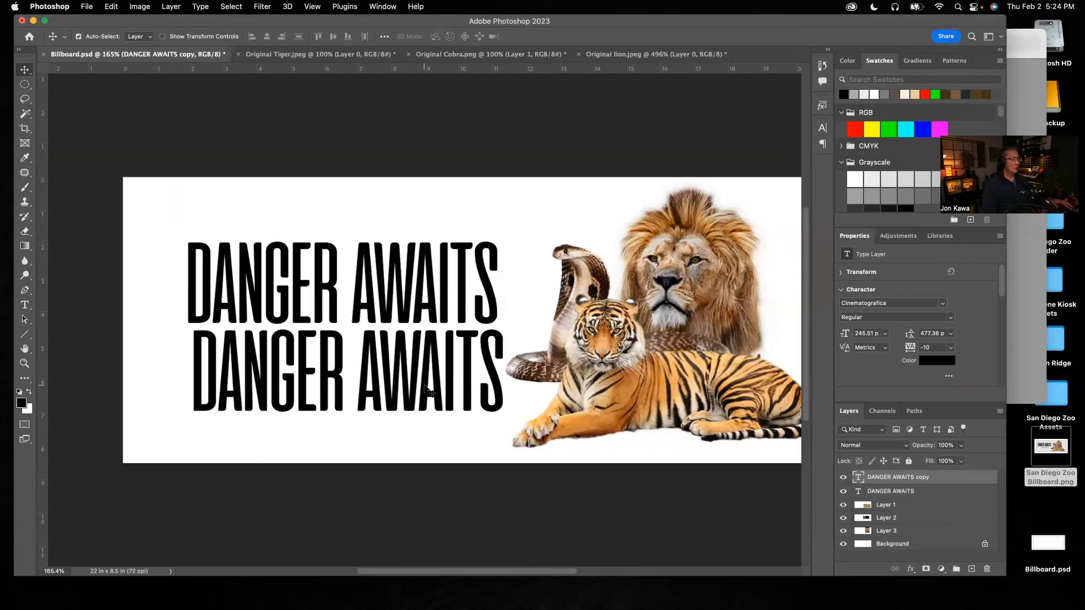
drag(426, 389, 427, 391)
key(ctrl+t)
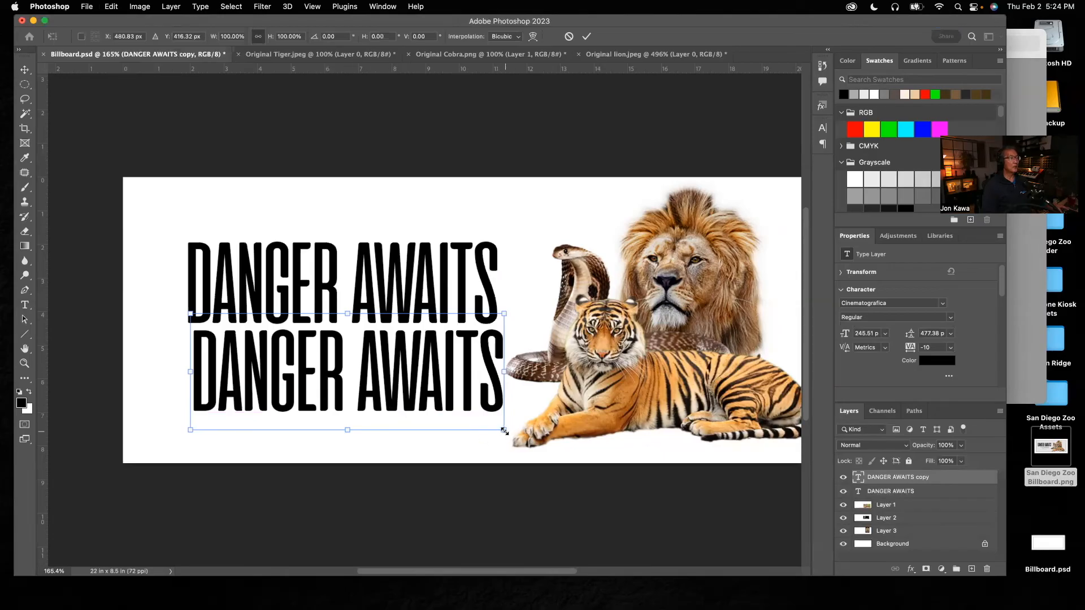
drag(505, 432, 425, 389)
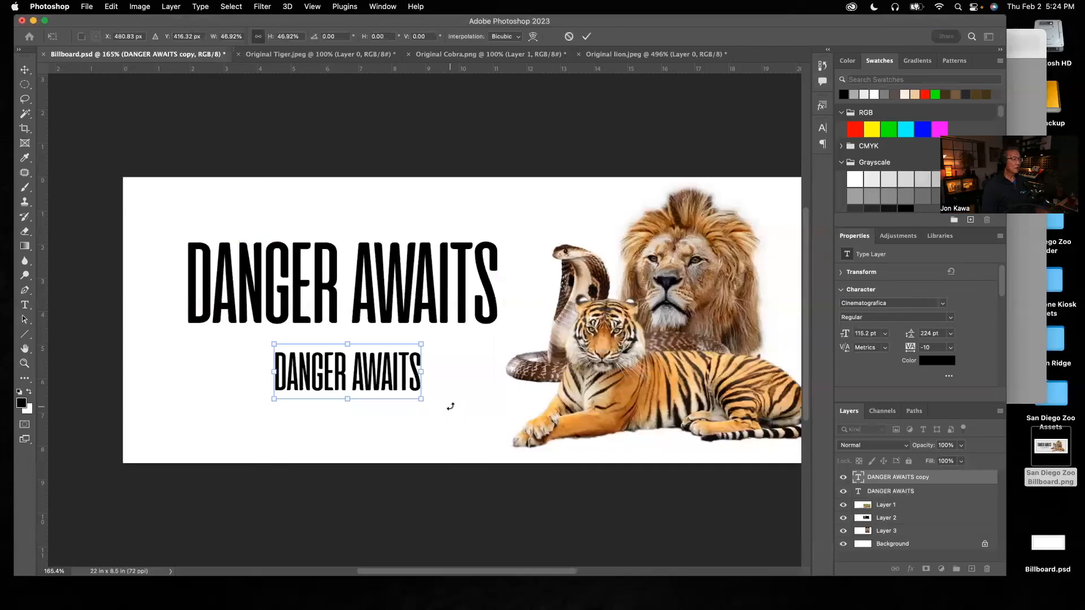
key(Return)
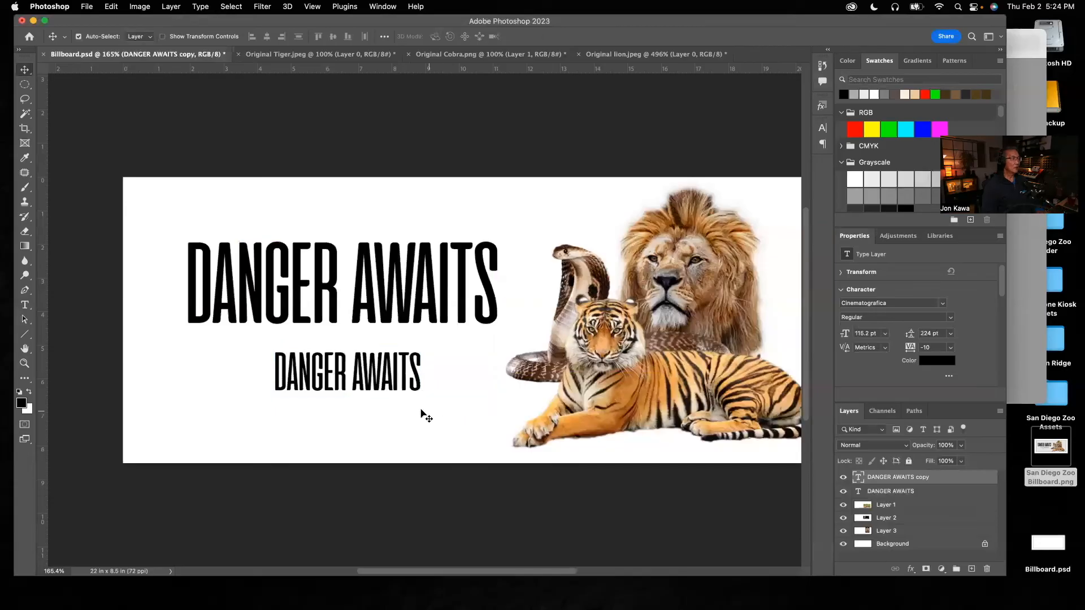
Replace the smaller headline copy's text with "AT THE SAN DIEGO ZOO"
click(25, 305)
drag(418, 369, 274, 362)
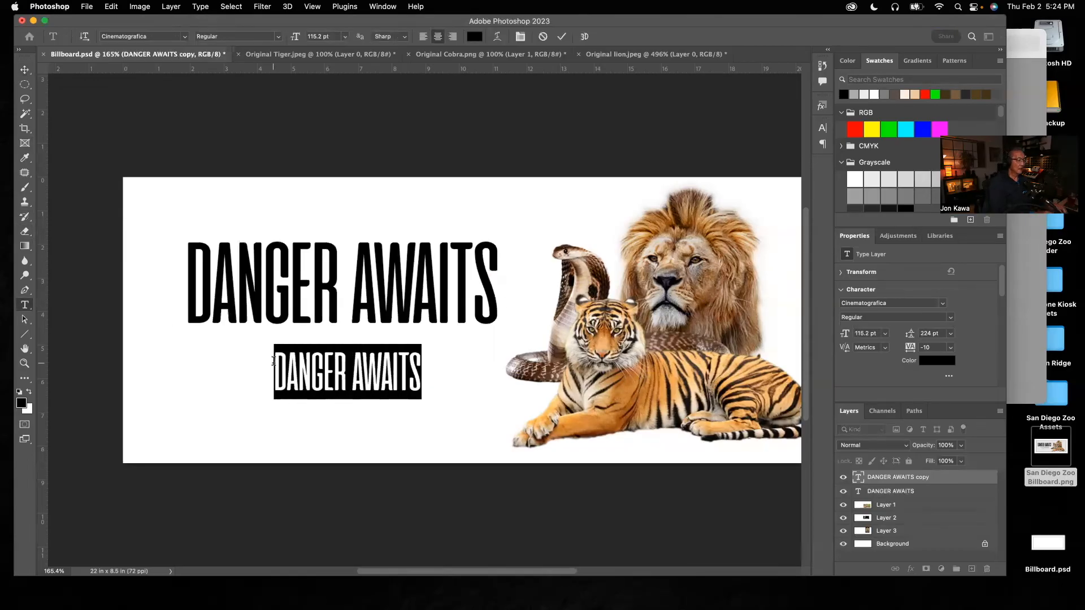
text(AT THE SAN DI)
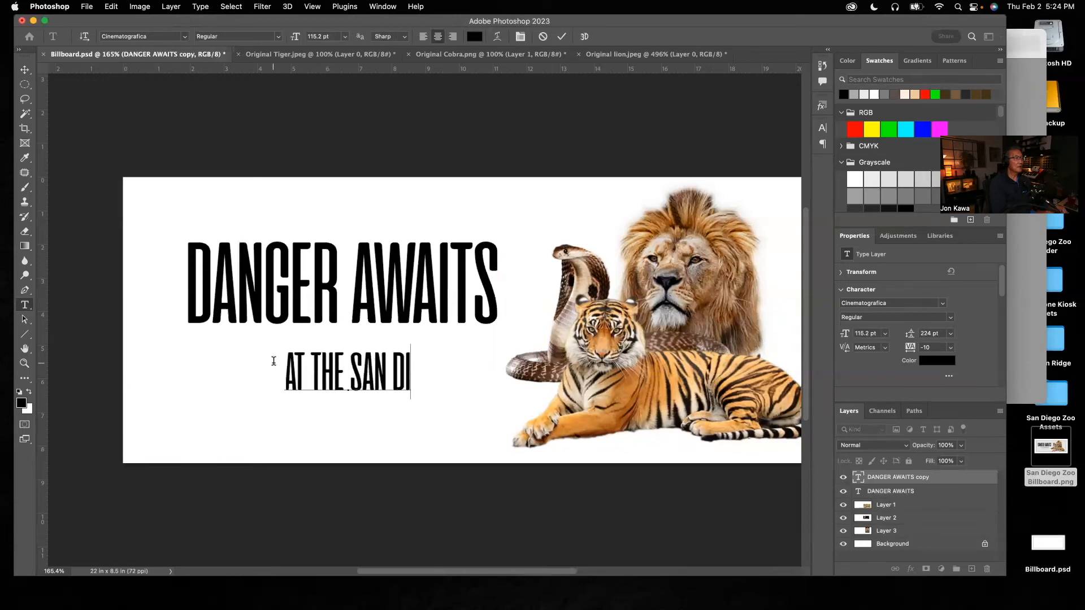
text(EGO ZOO)
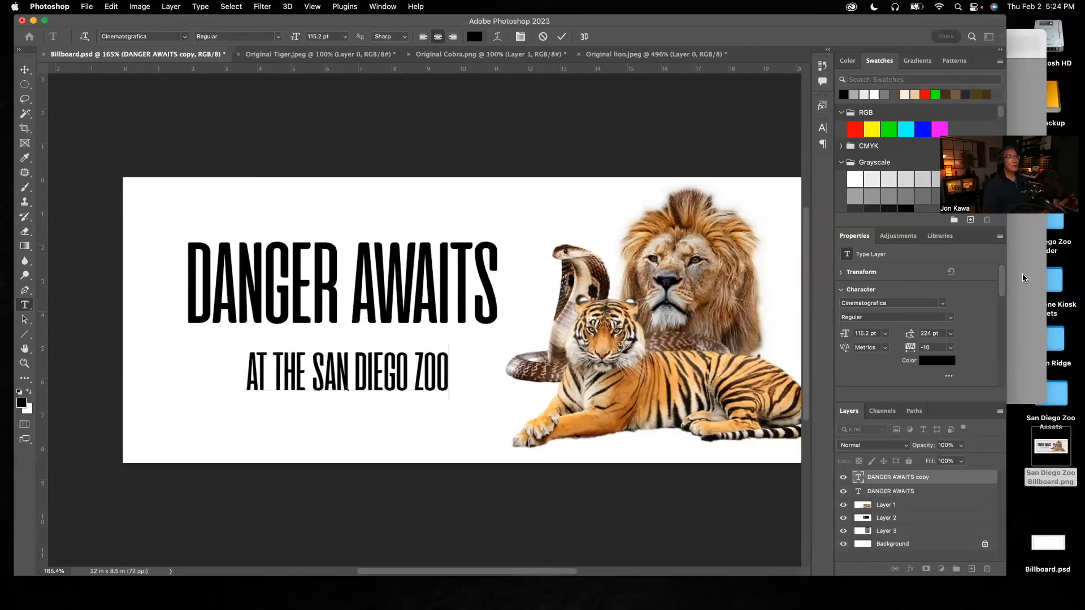
Scale the "AT THE SAN DIEGO ZOO" line to about 94% and raise it close beneath the headline, following the reference billboard
click(1011, 288)
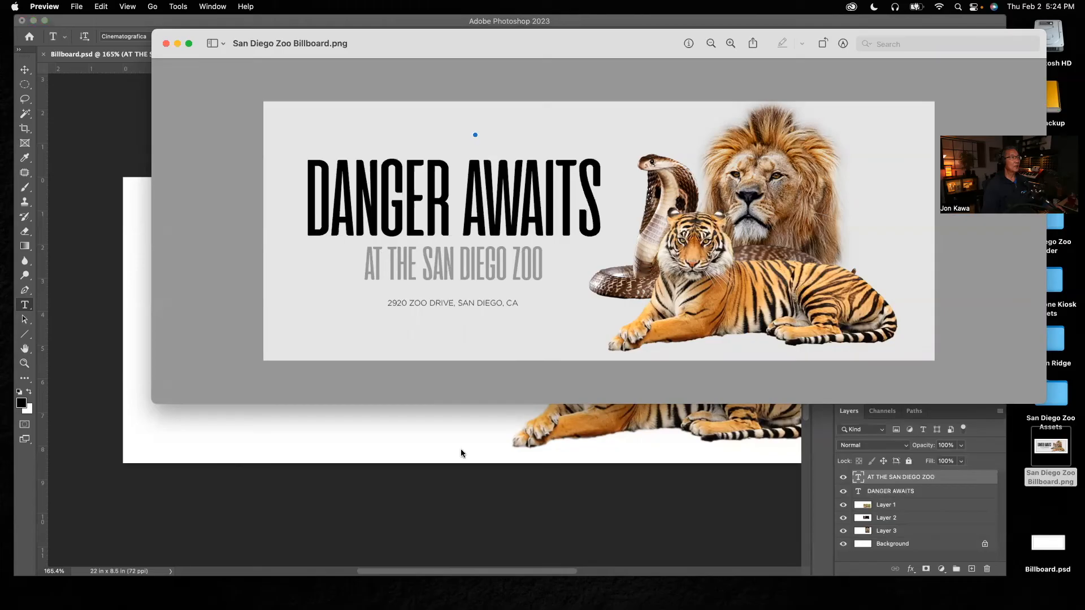
click(453, 431)
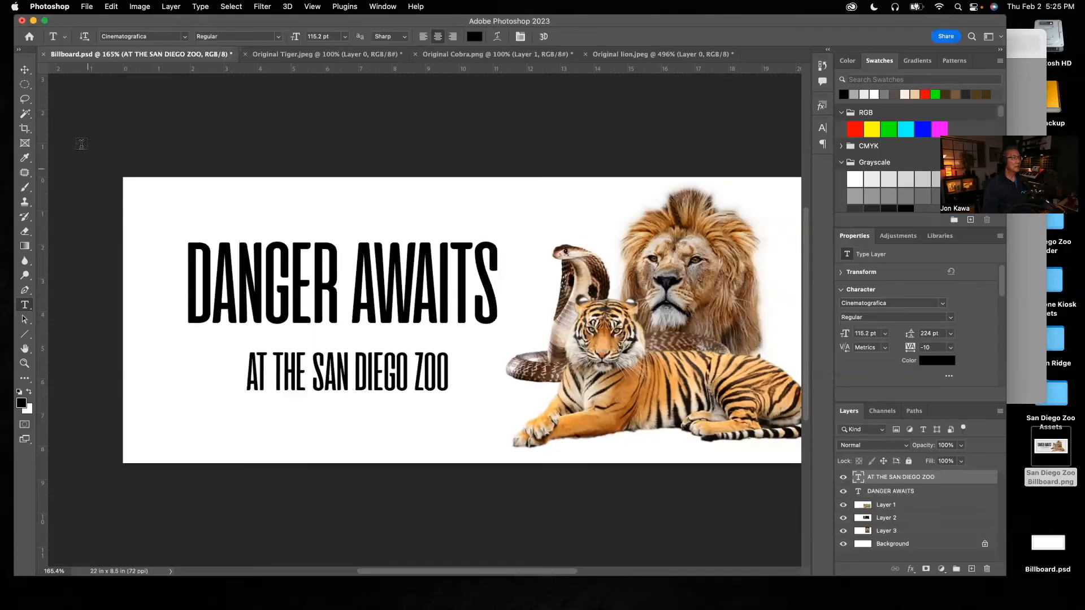
click(26, 72)
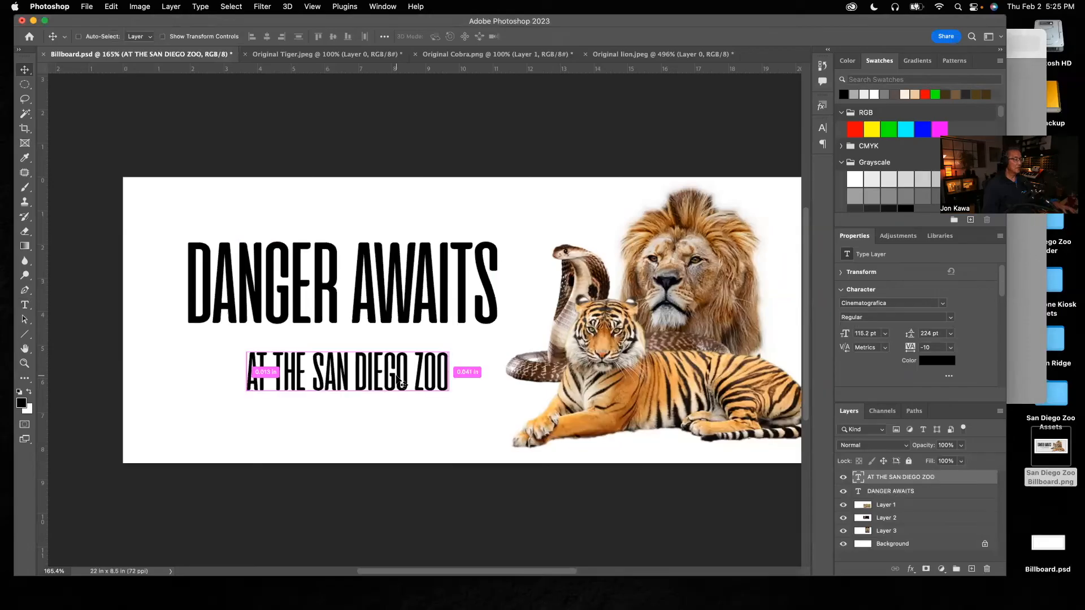
key(super+t)
drag(450, 401, 441, 394)
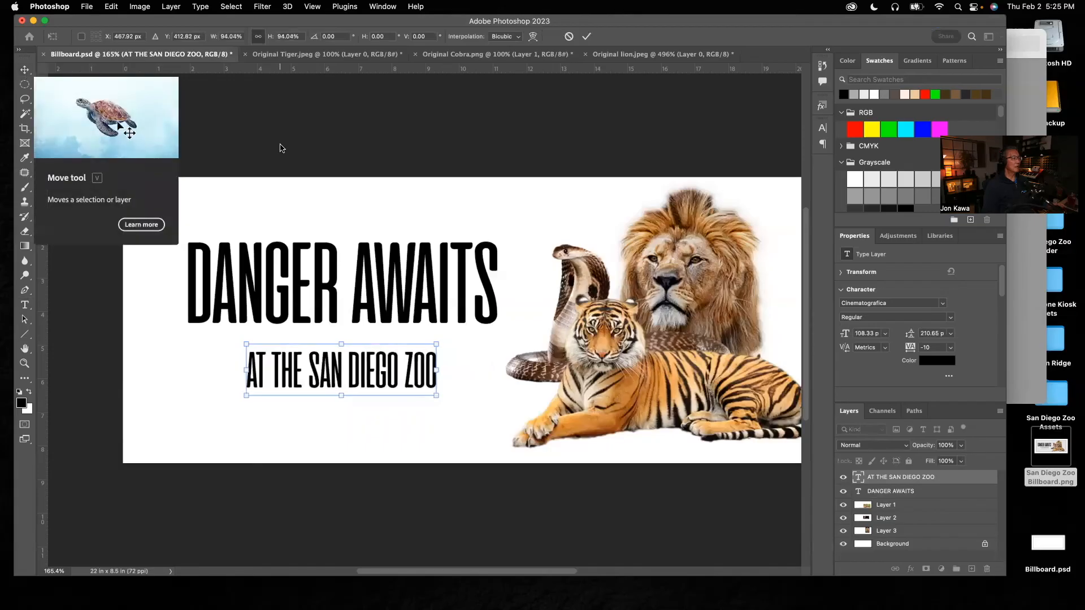
key(Return)
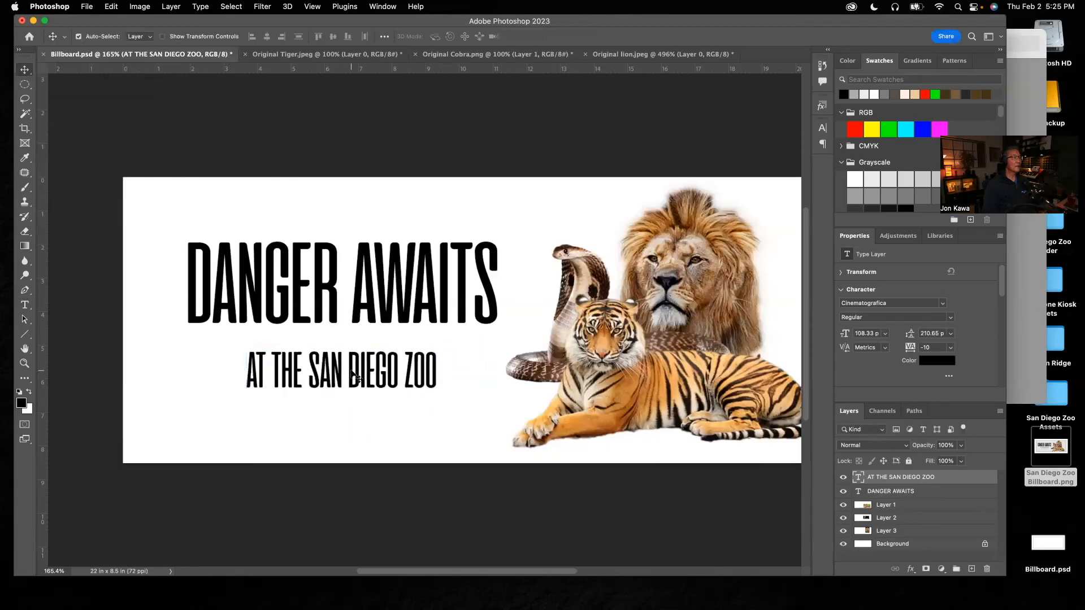
drag(353, 374, 351, 355)
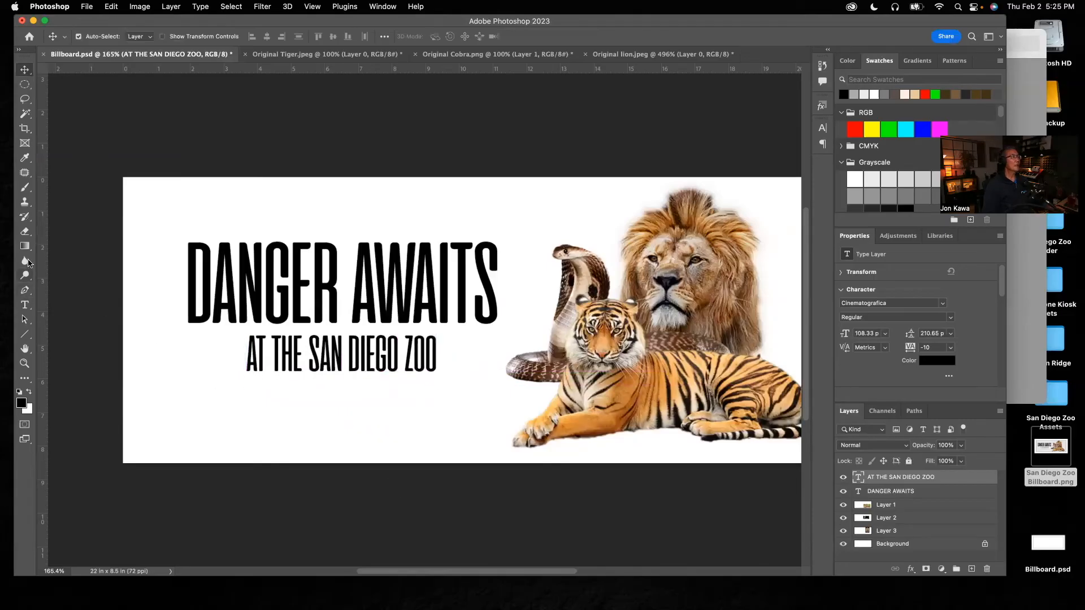
click(25, 305)
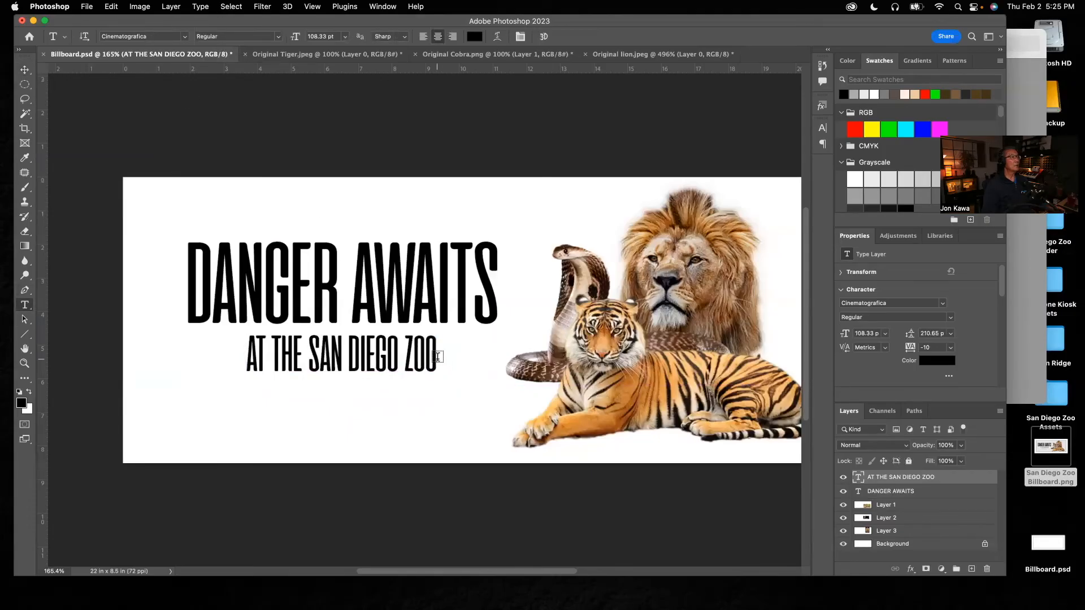
drag(437, 360, 395, 354)
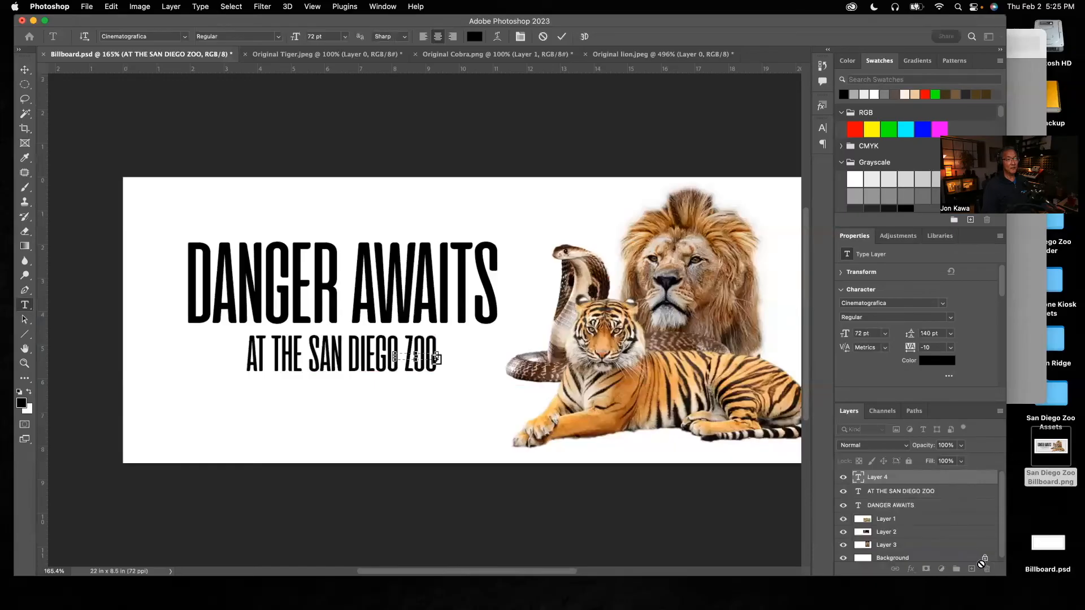
click(960, 480)
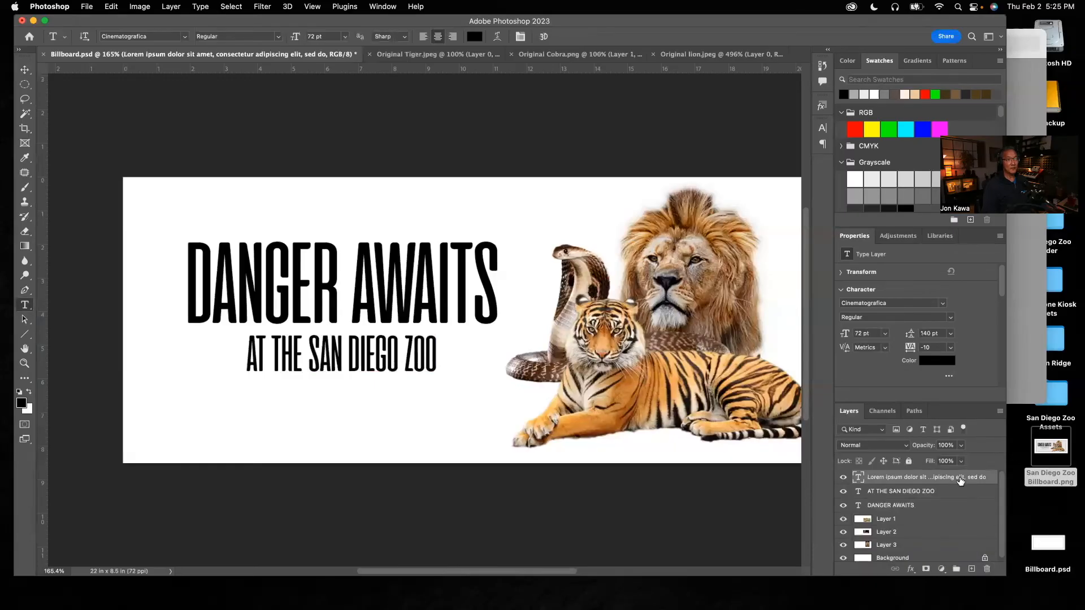
click(985, 569)
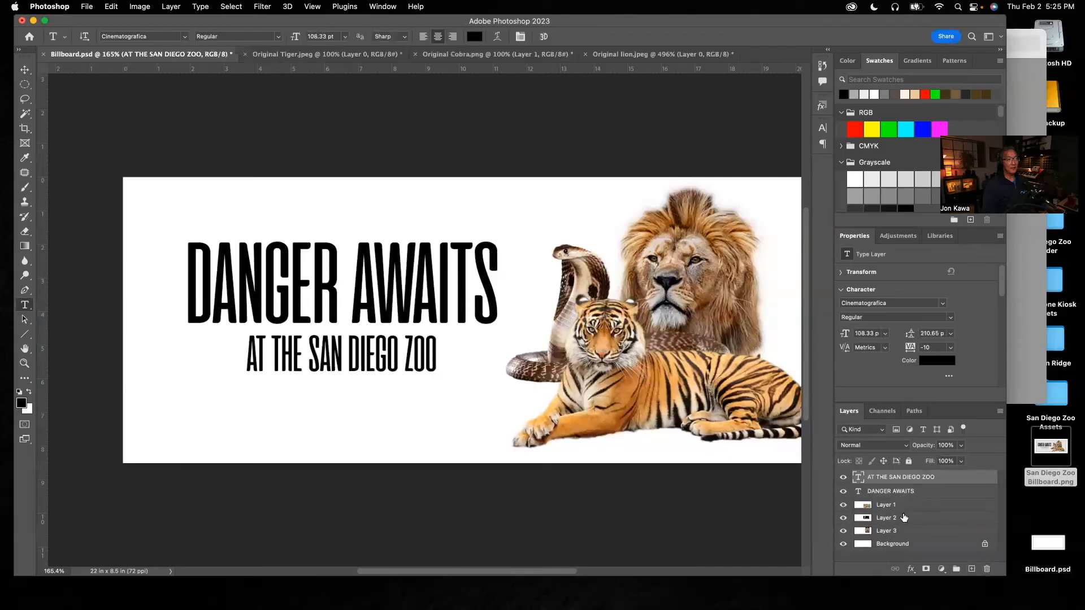
Recolor the whole "AT THE SAN DIEGO ZOO" line with a medium gray Grayscale swatch and compare it with the reference billboard
click(420, 354)
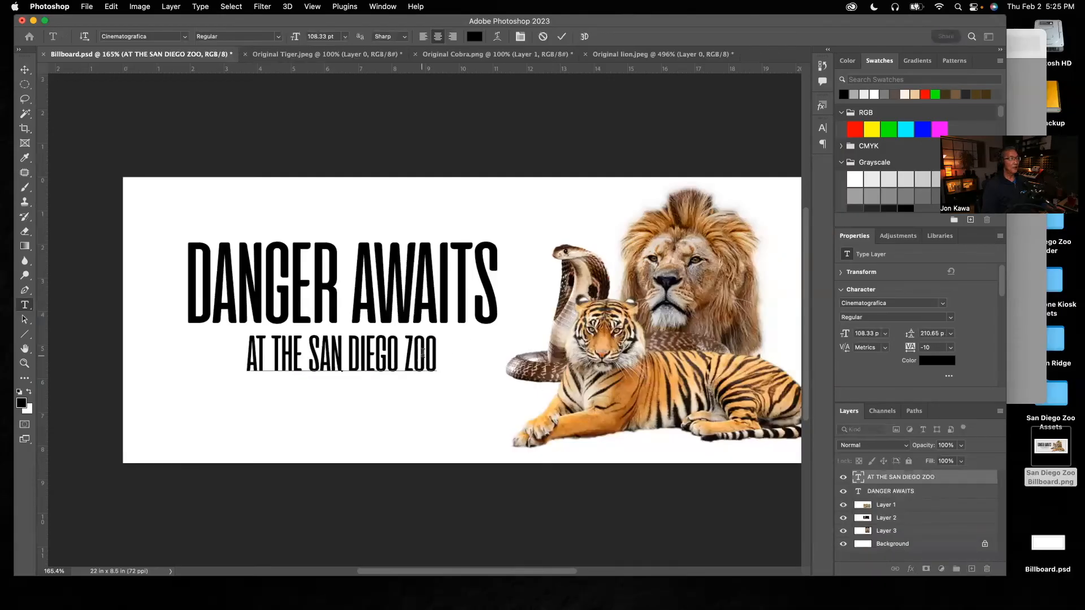
drag(435, 353, 245, 355)
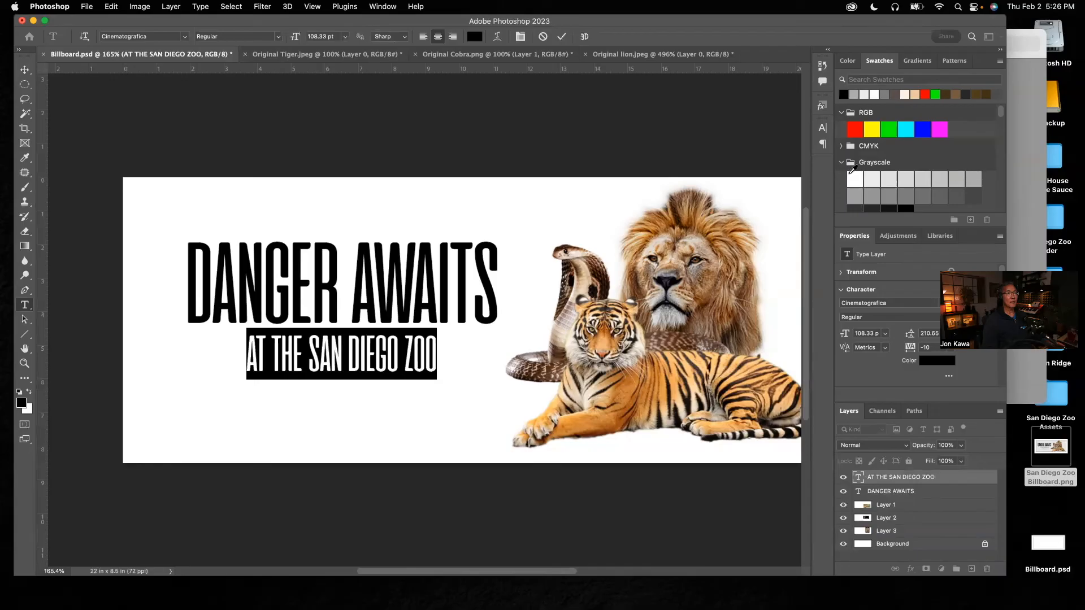
click(972, 180)
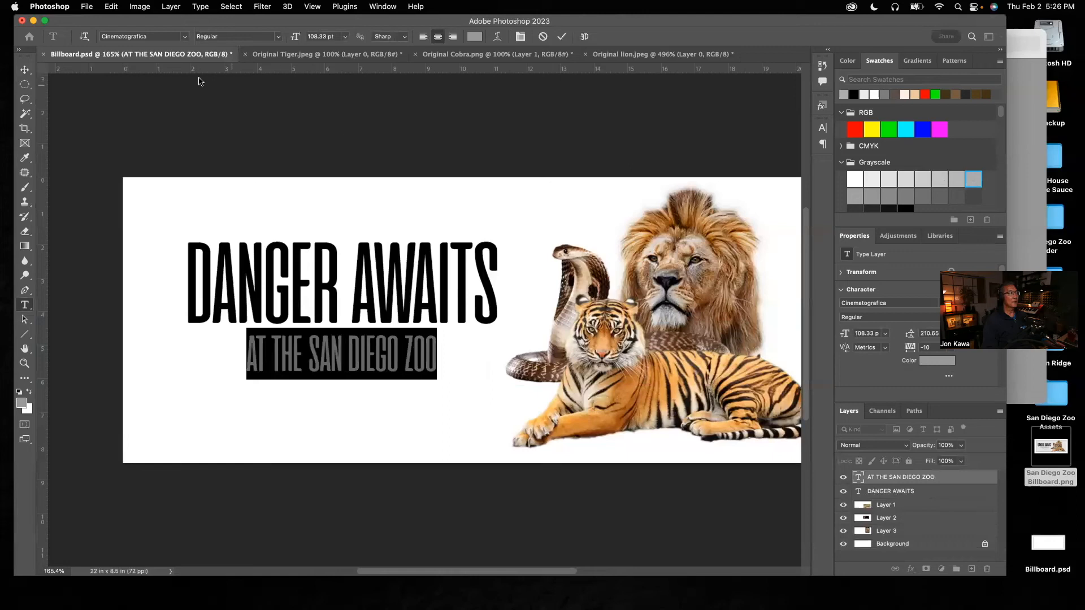
click(25, 70)
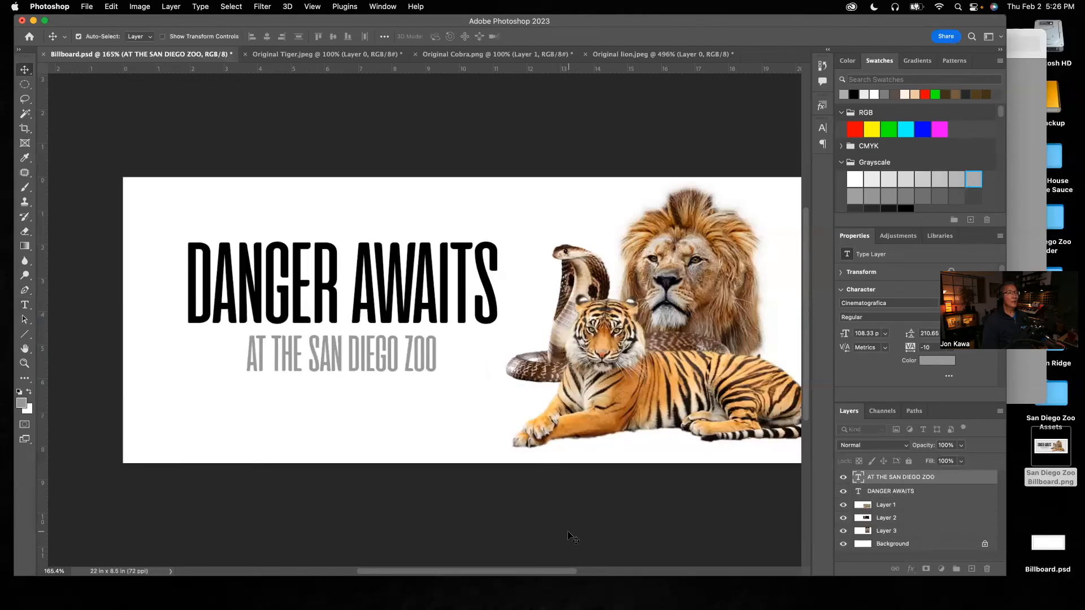
click(1019, 157)
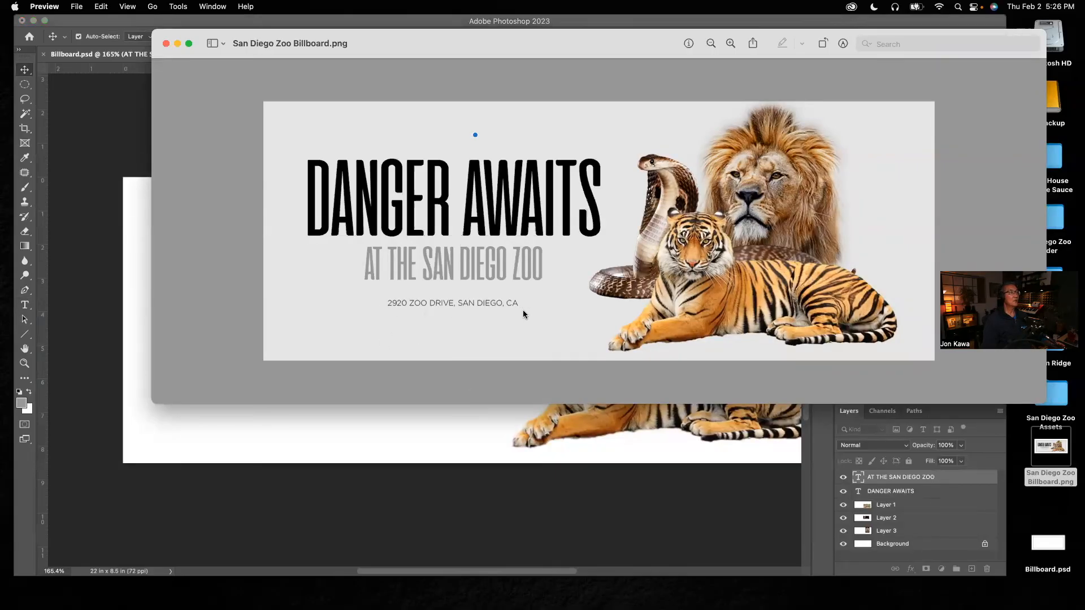
click(460, 425)
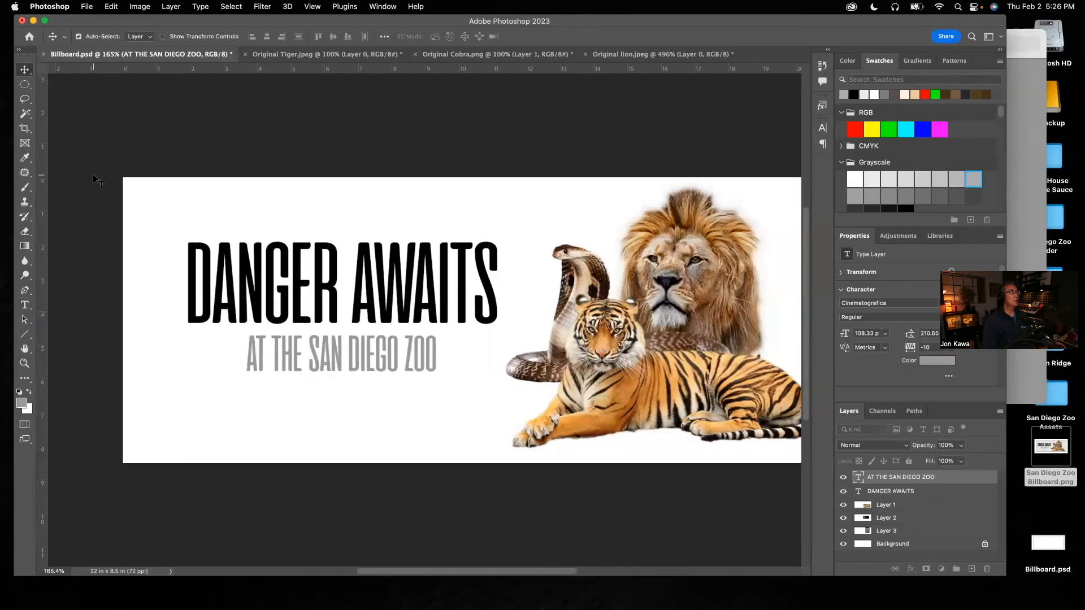
Add a placeholder text layer beneath the "AT THE SAN DIEGO ZOO" line and move it slightly lower, leaving a gap
click(25, 307)
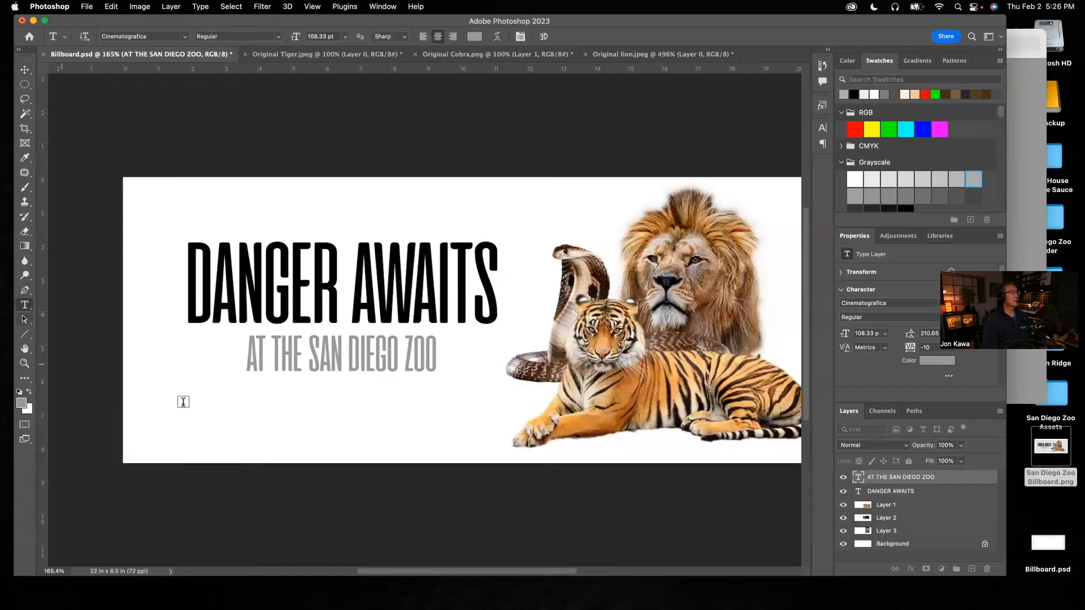
click(324, 396)
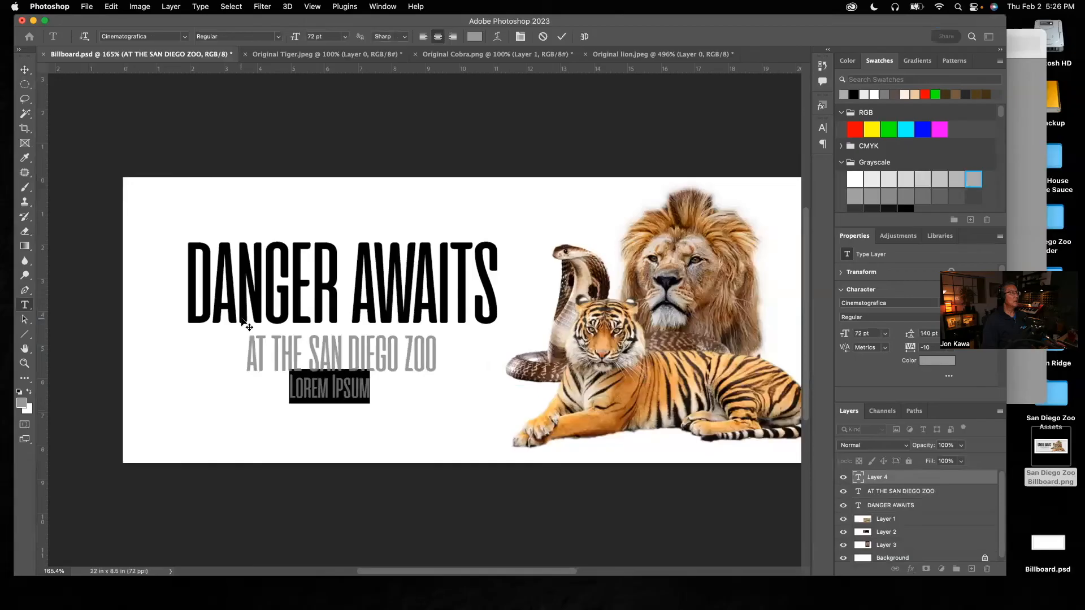
click(25, 69)
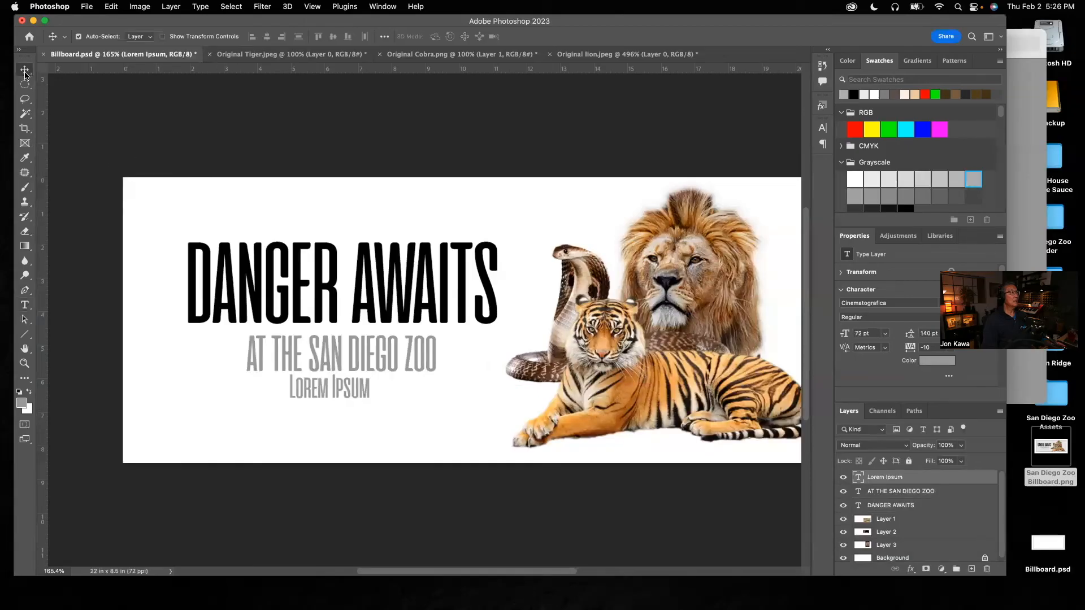
drag(347, 391, 348, 407)
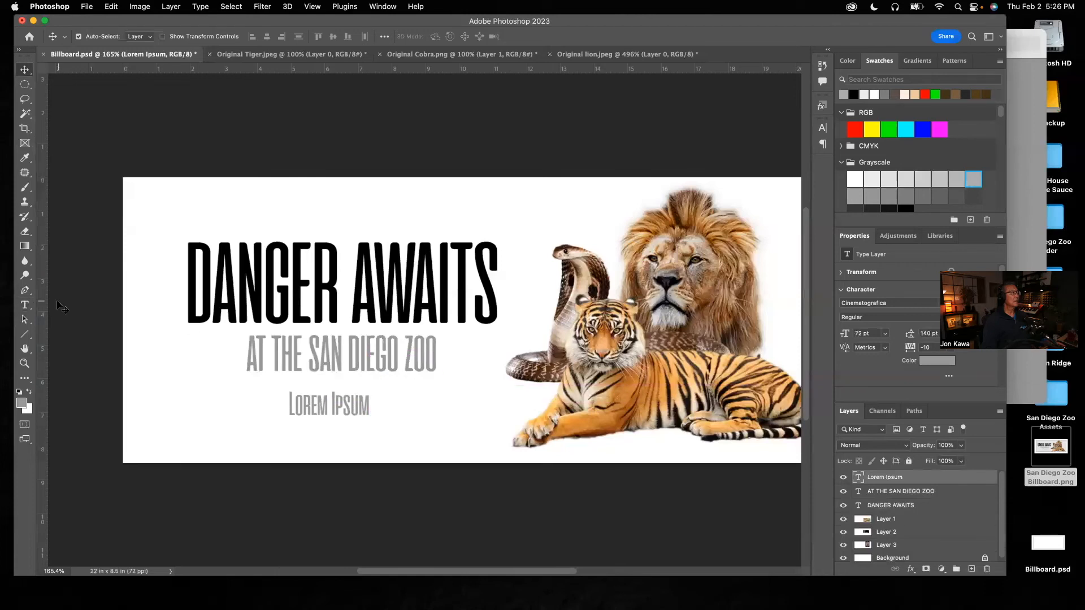
Change the placeholder text's font to Helvetica and scale the line down to about 41%
click(25, 305)
triple_click(334, 405)
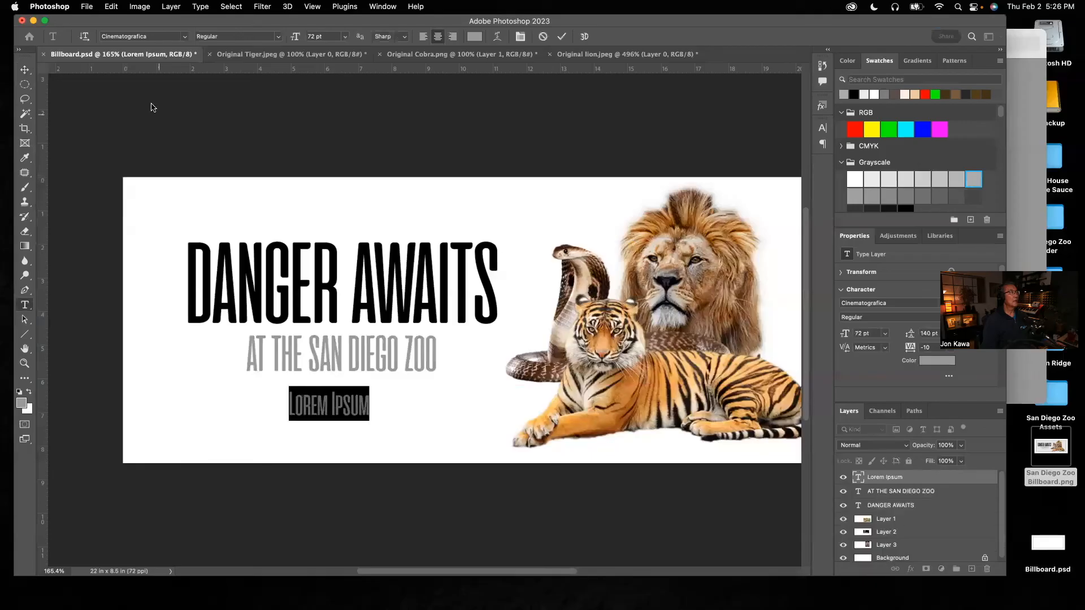
click(185, 36)
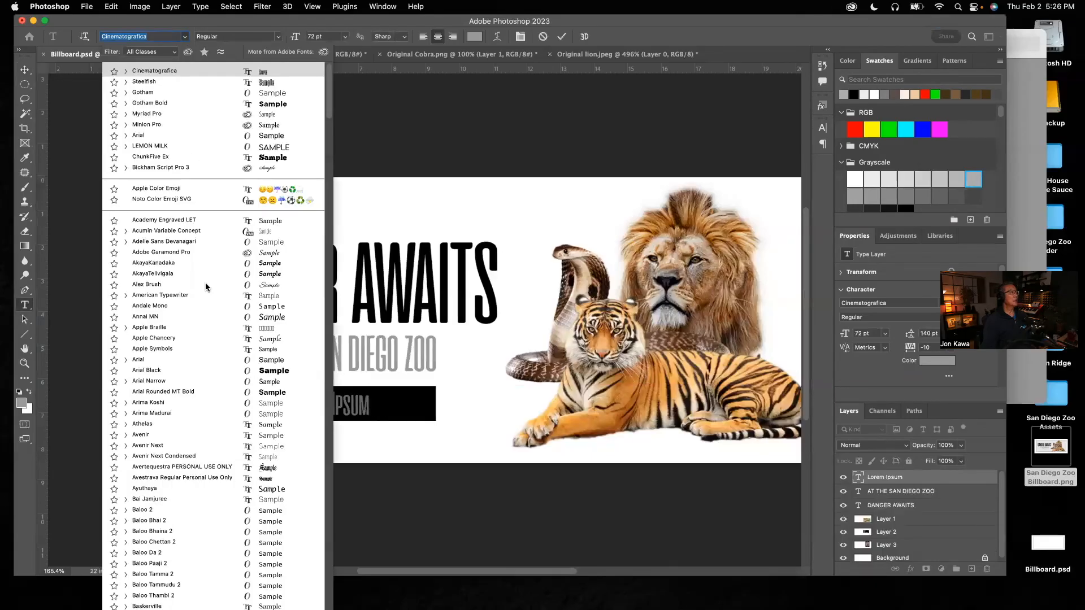
scroll(175, 362, down, 5)
scroll(174, 373, down, 10)
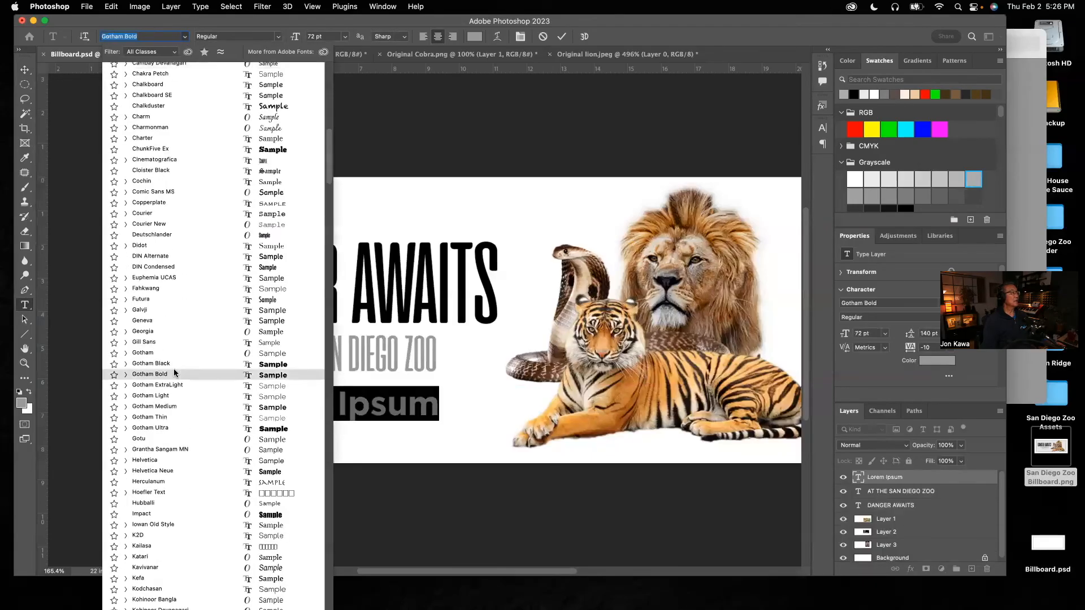
click(157, 462)
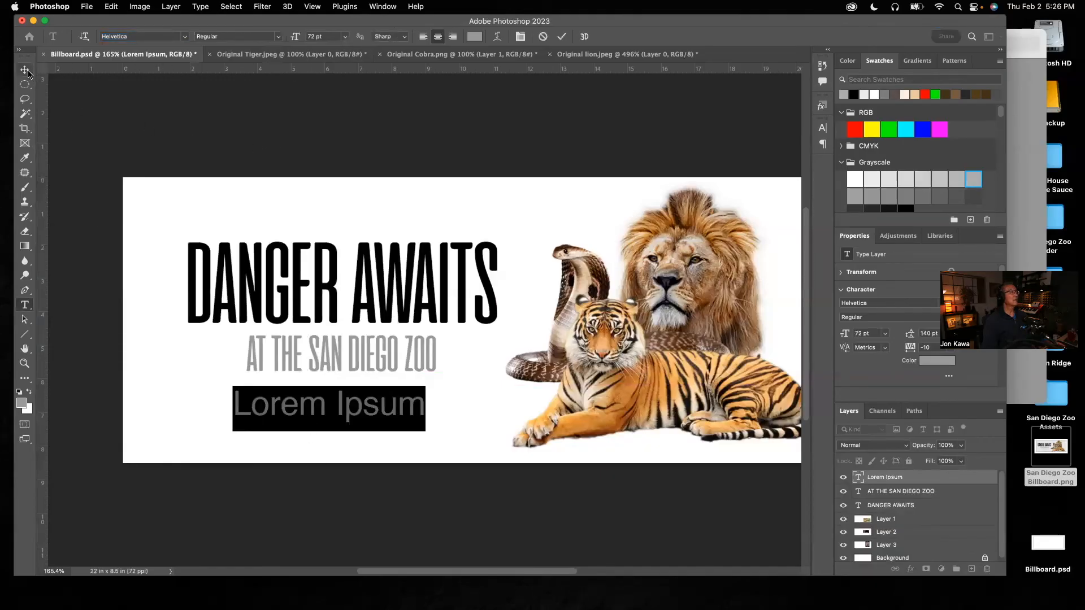
click(27, 72)
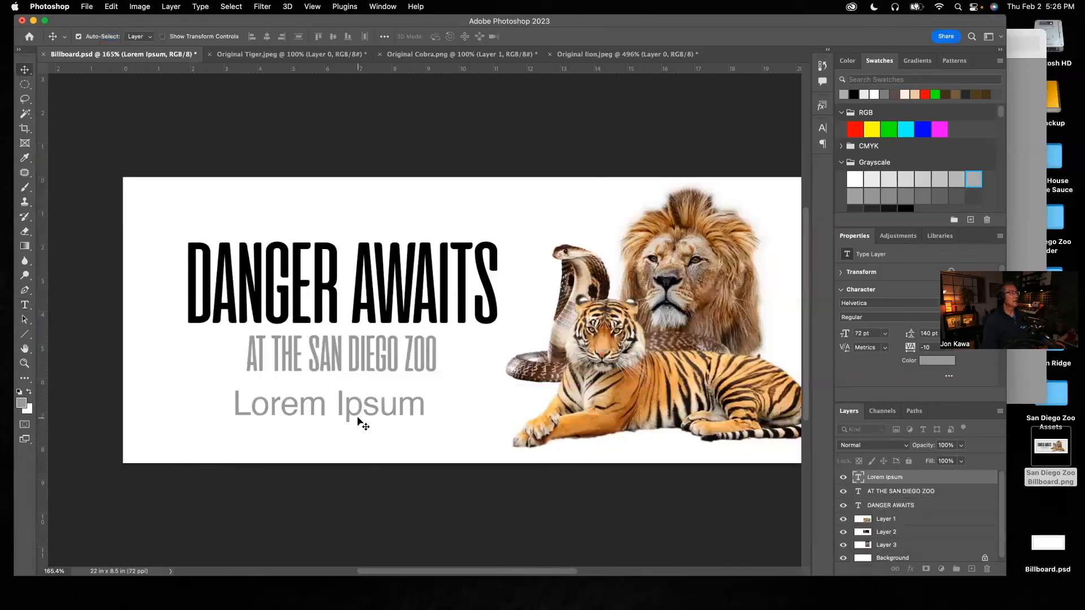
key(super+t)
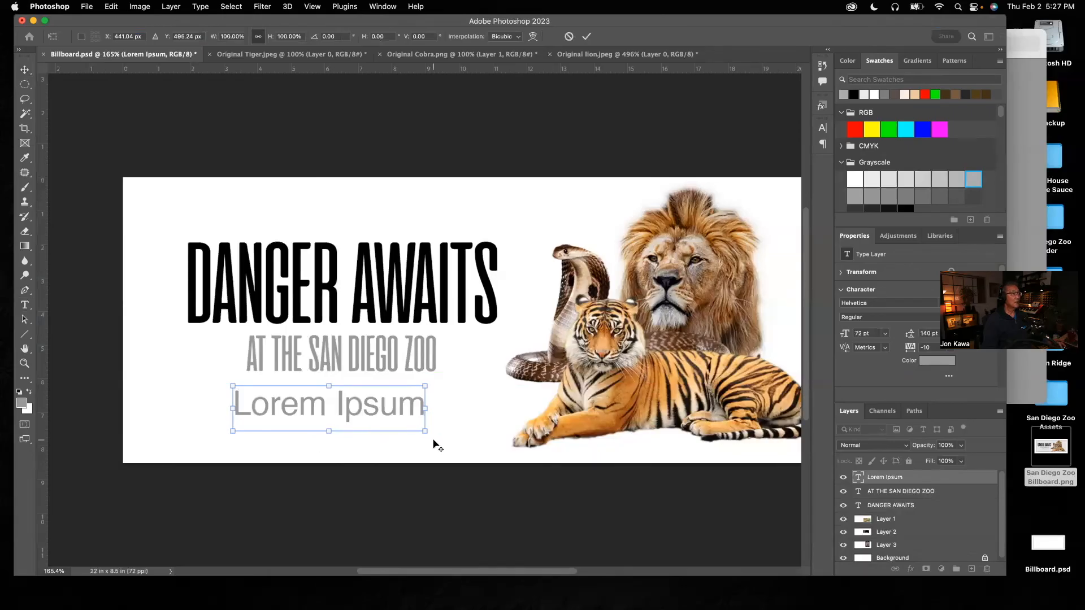
drag(422, 431, 371, 399)
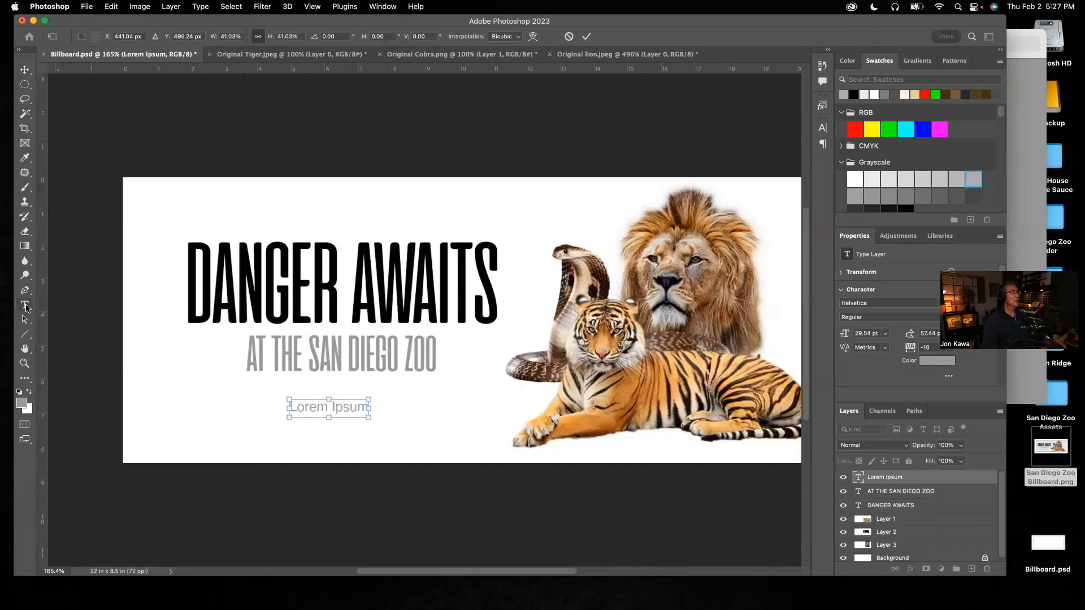
Replace the placeholder text with the zoo's street address, city and state in capitals, copied from the reference billboard
click(25, 305)
triple_click(349, 408)
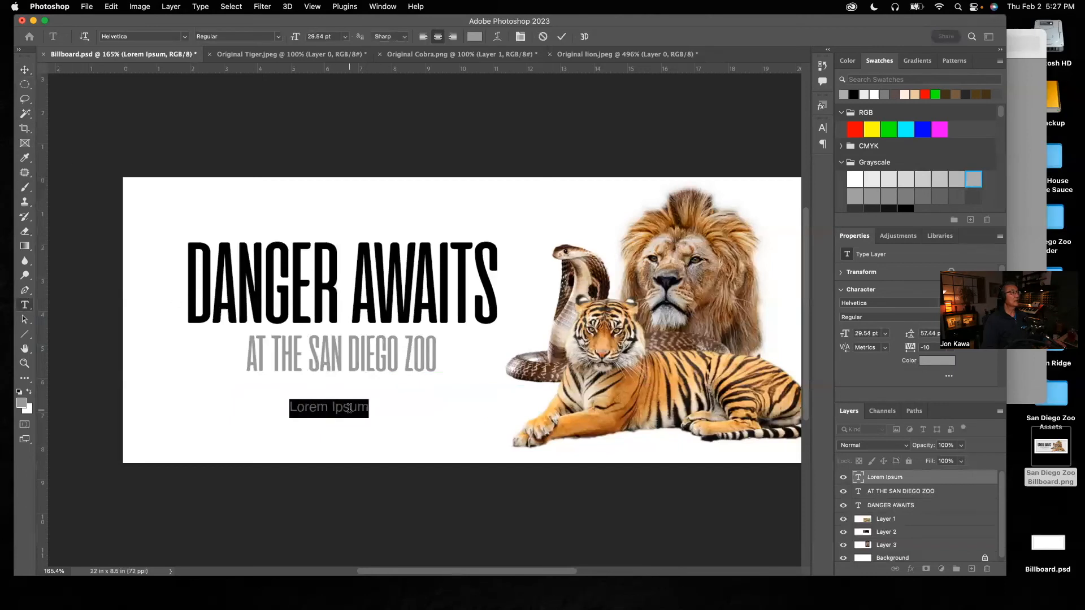
text(2920)
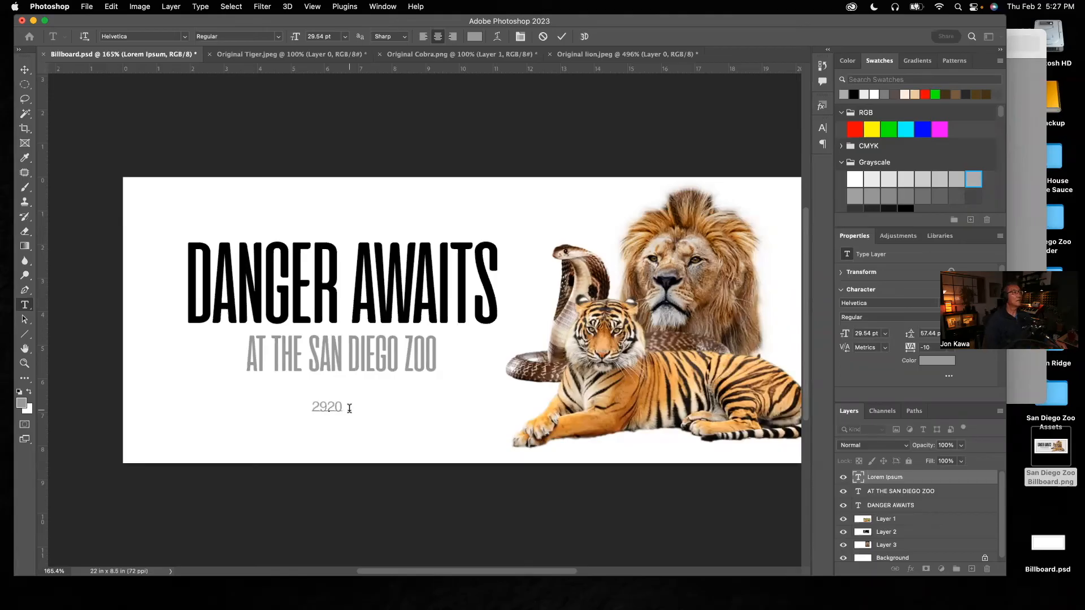
click(1024, 204)
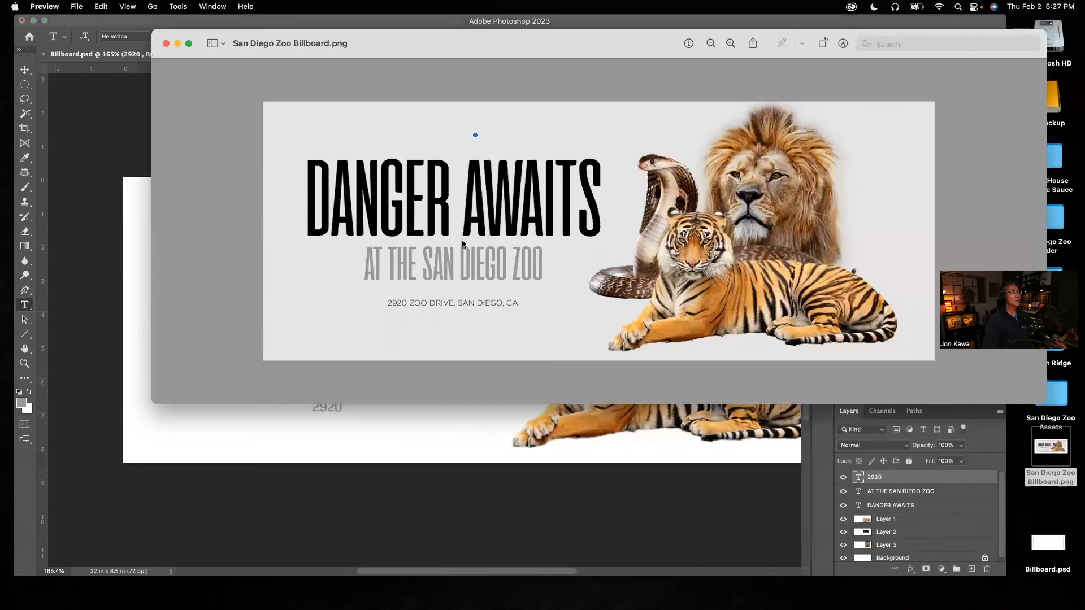
click(399, 444)
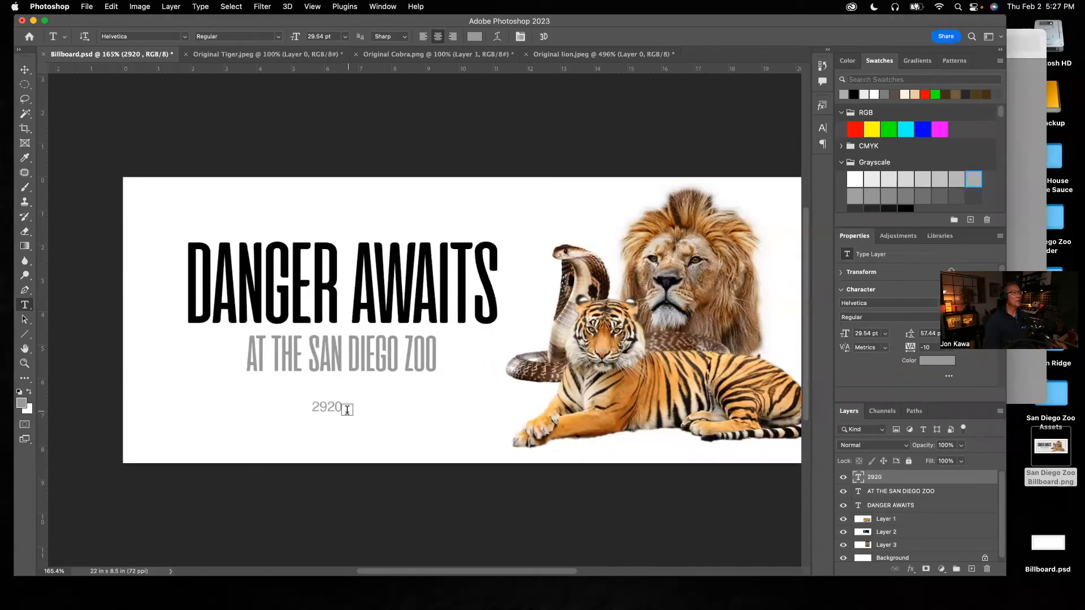
click(366, 419)
text(ZOO )
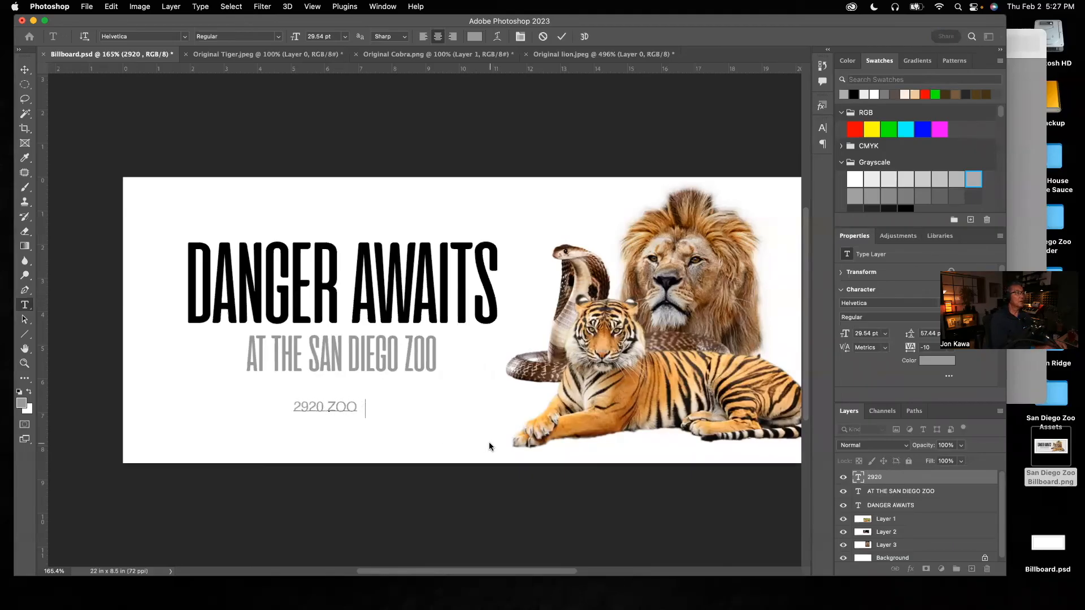
text(DRIVE)
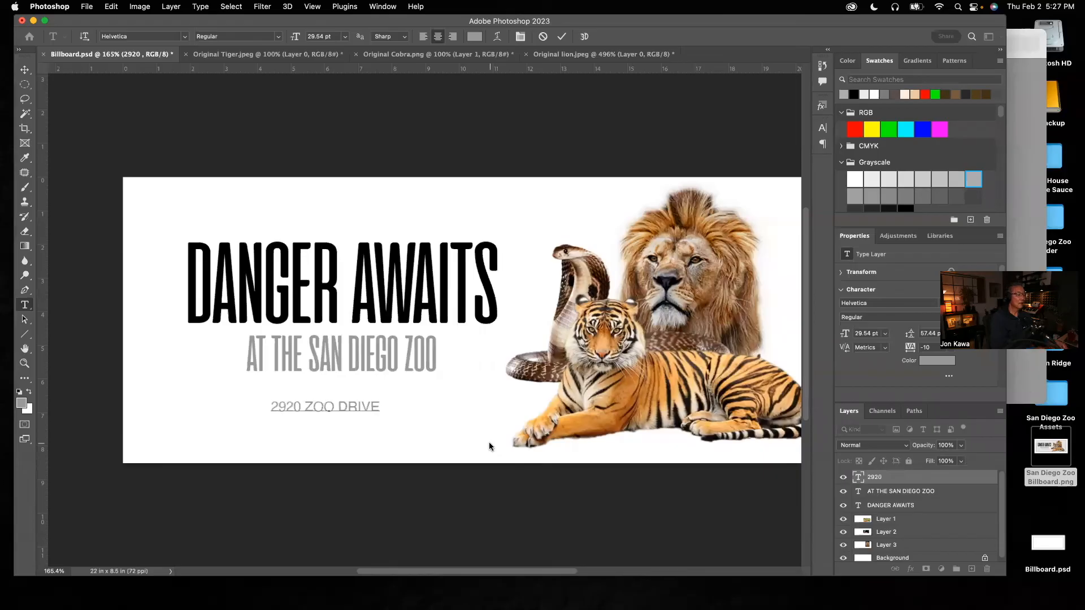
text(, SAN)
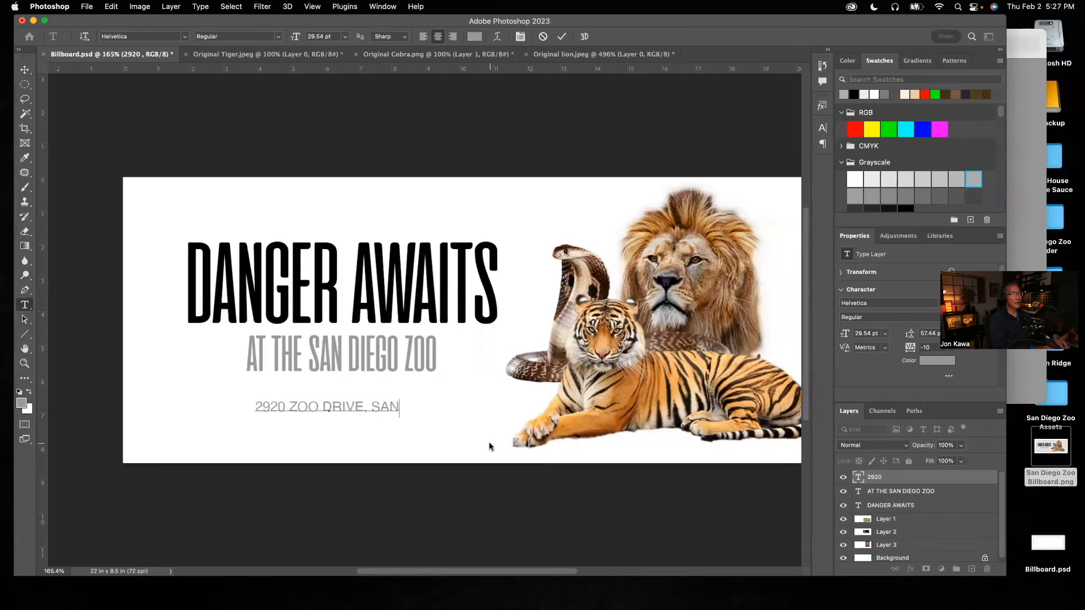
text( DIEGO)
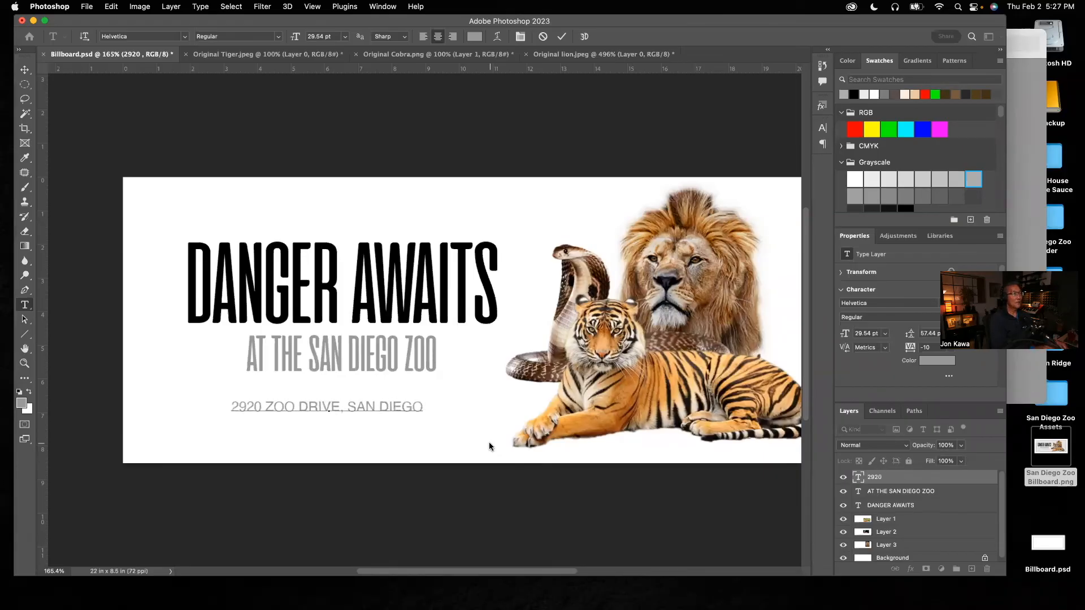
text(, CA)
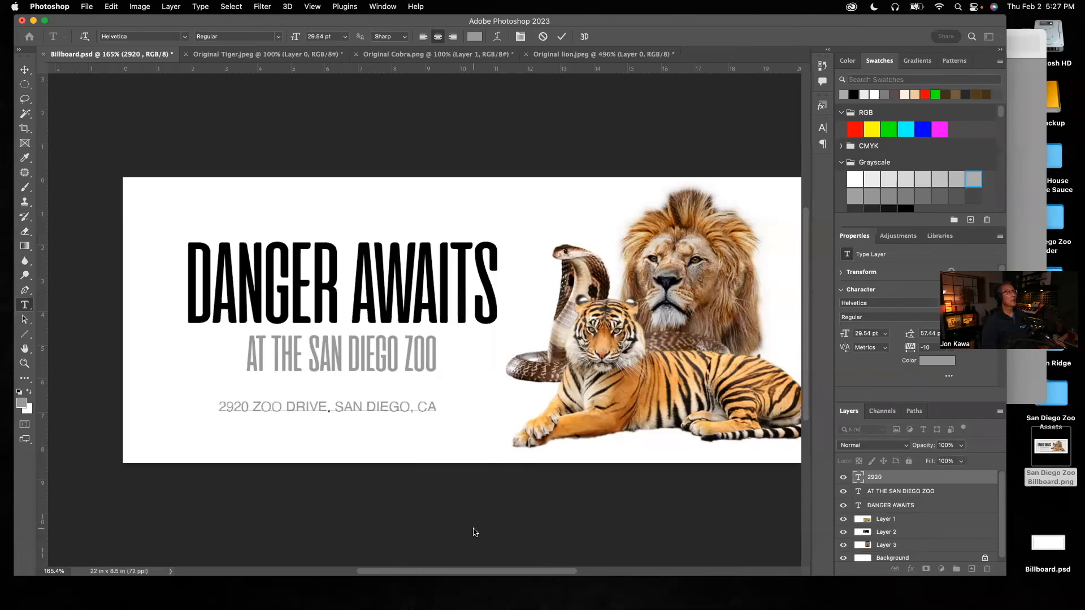
click(25, 70)
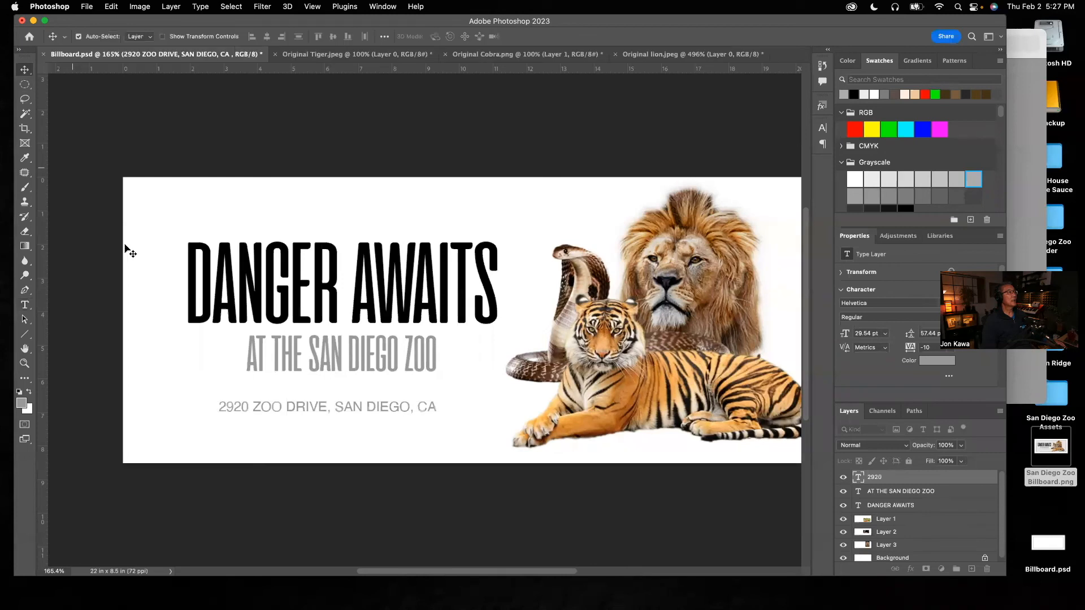
Nudge the address line and the "AT THE SAN DIEGO ZOO" line so both sit centered beneath the headline
drag(351, 407, 357, 402)
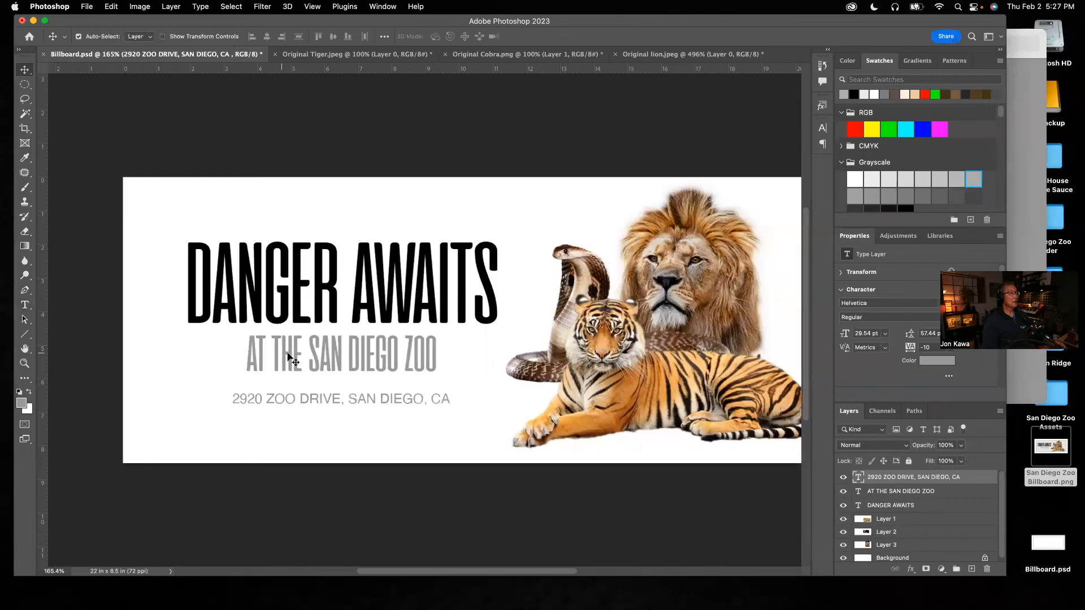
double_click(350, 358)
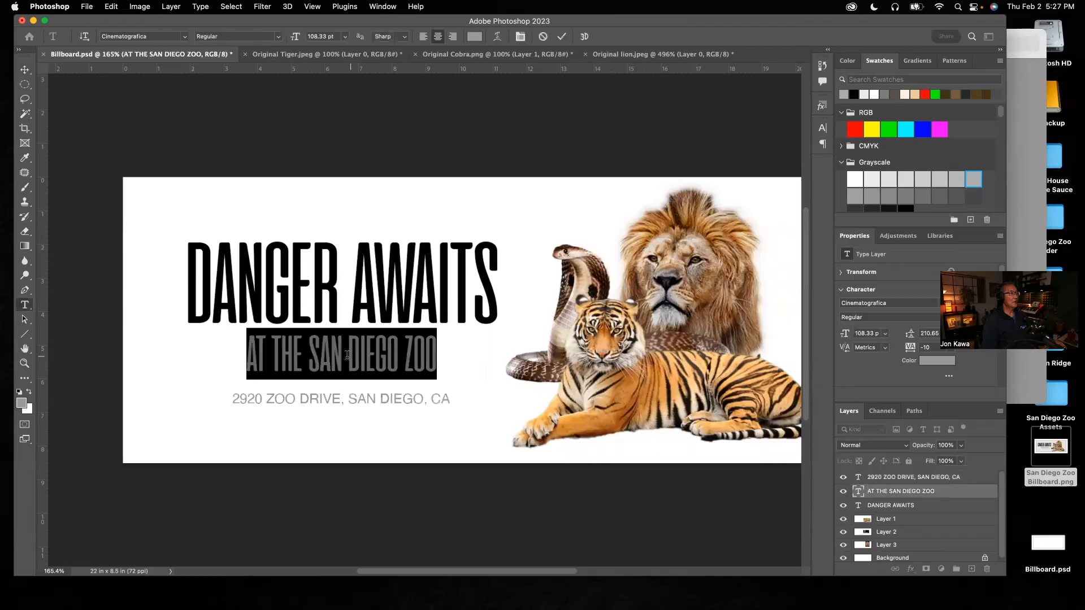
key(Escape)
key(v)
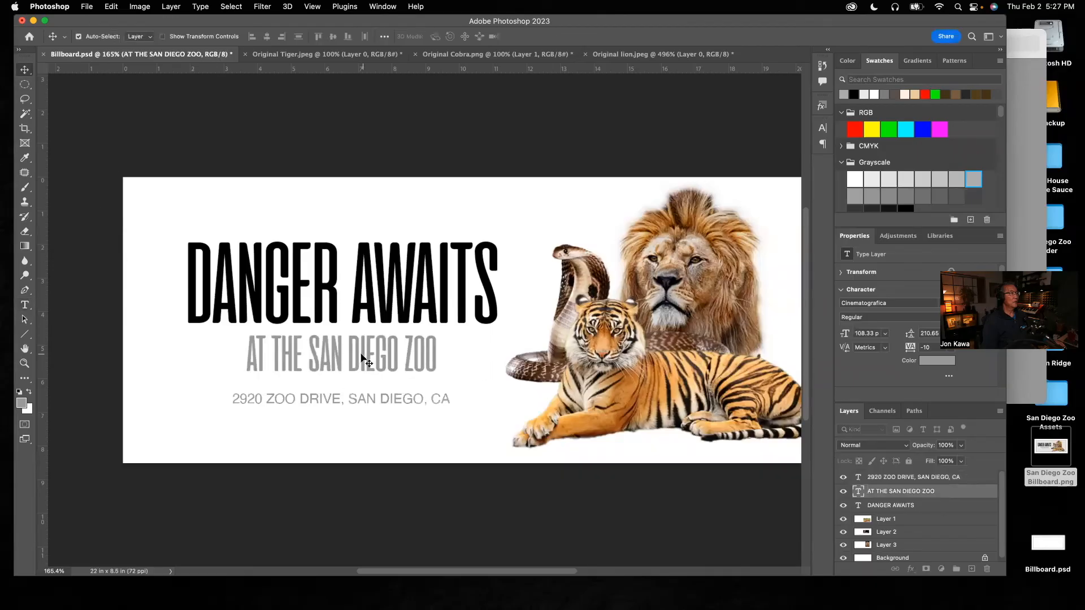
drag(358, 355, 364, 355)
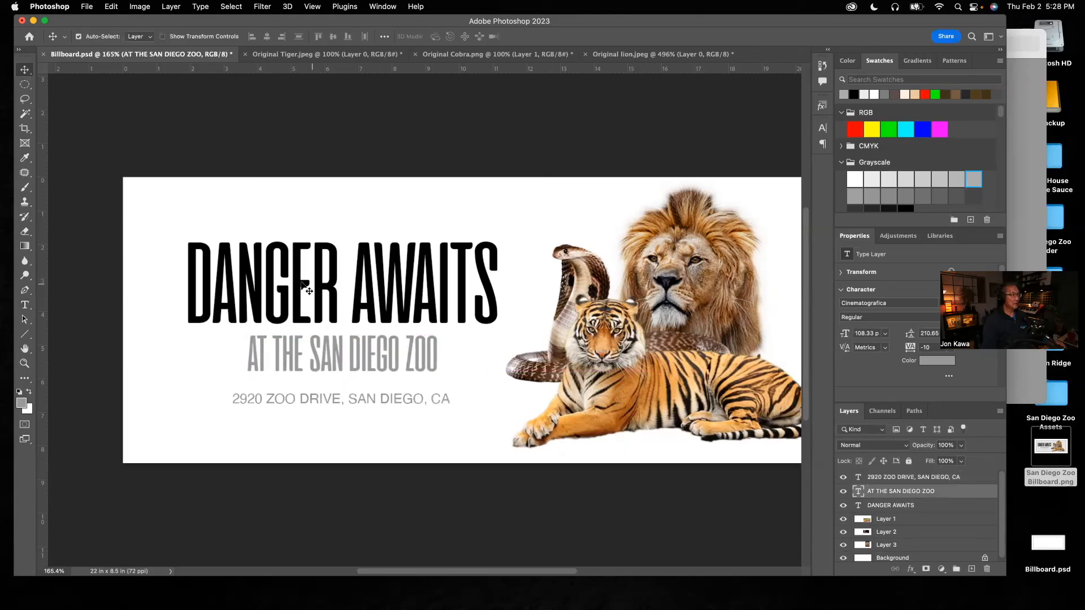
click(334, 401)
drag(335, 399, 336, 398)
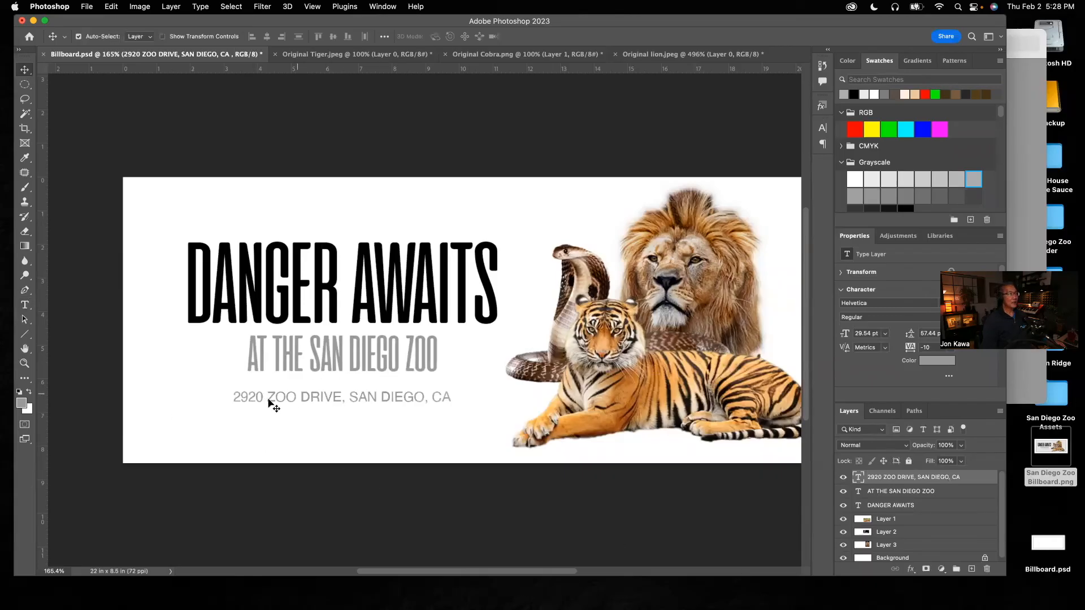
Scale the address line down to about 19.4 pt and center it beneath the subheading, following the reference billboard
click(1025, 388)
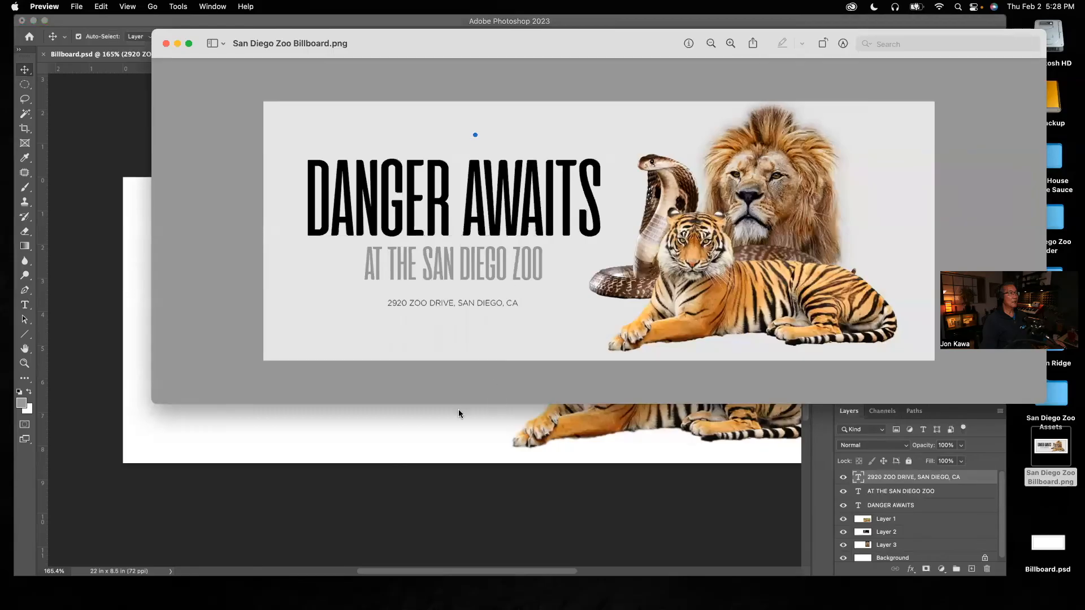
click(448, 430)
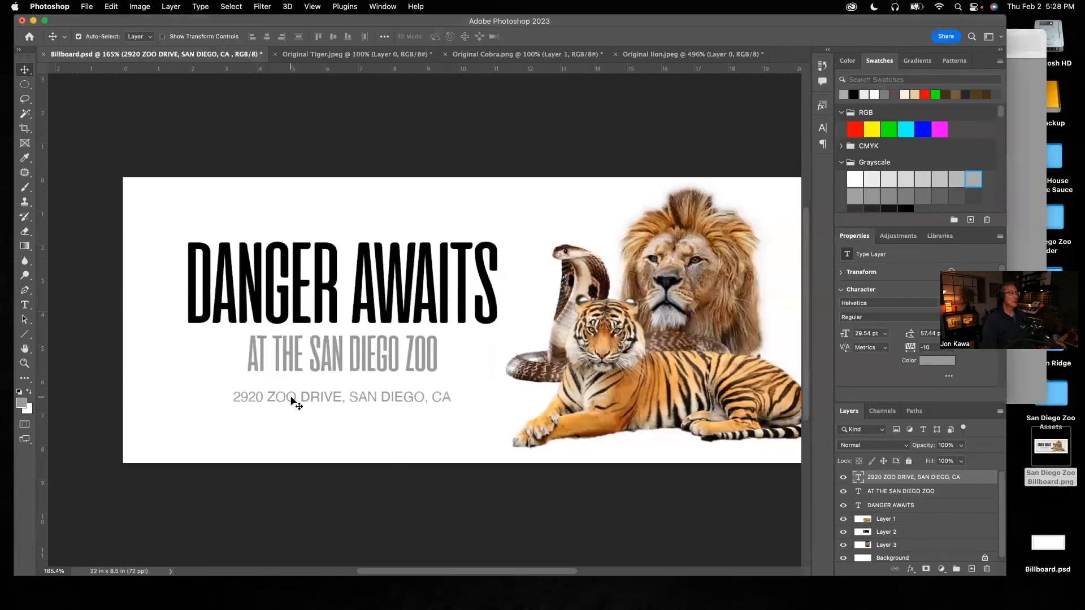
key(super)
key(super+t)
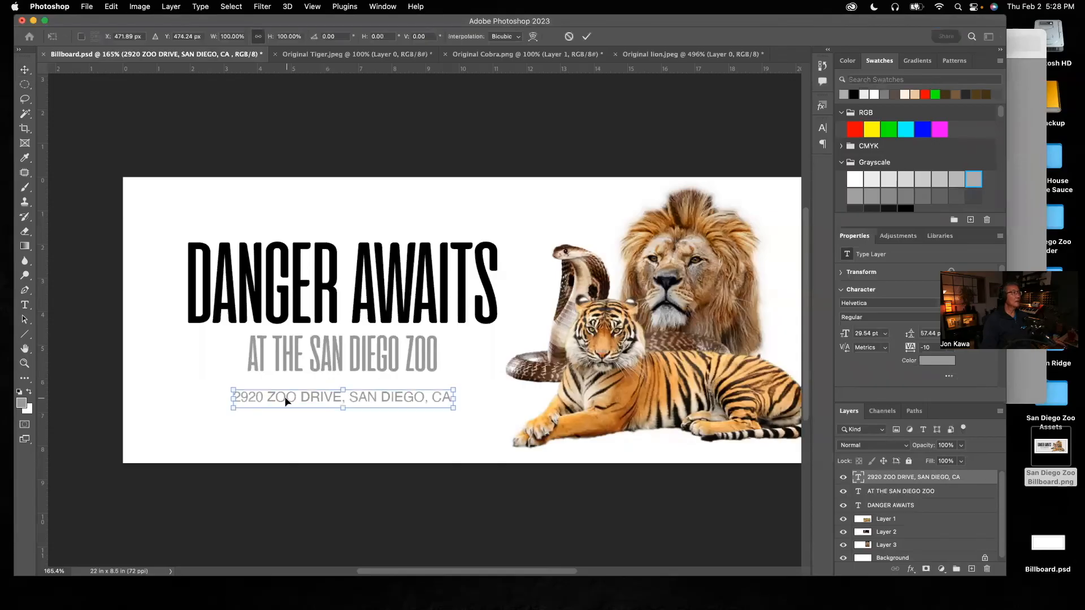
drag(290, 400, 318, 401)
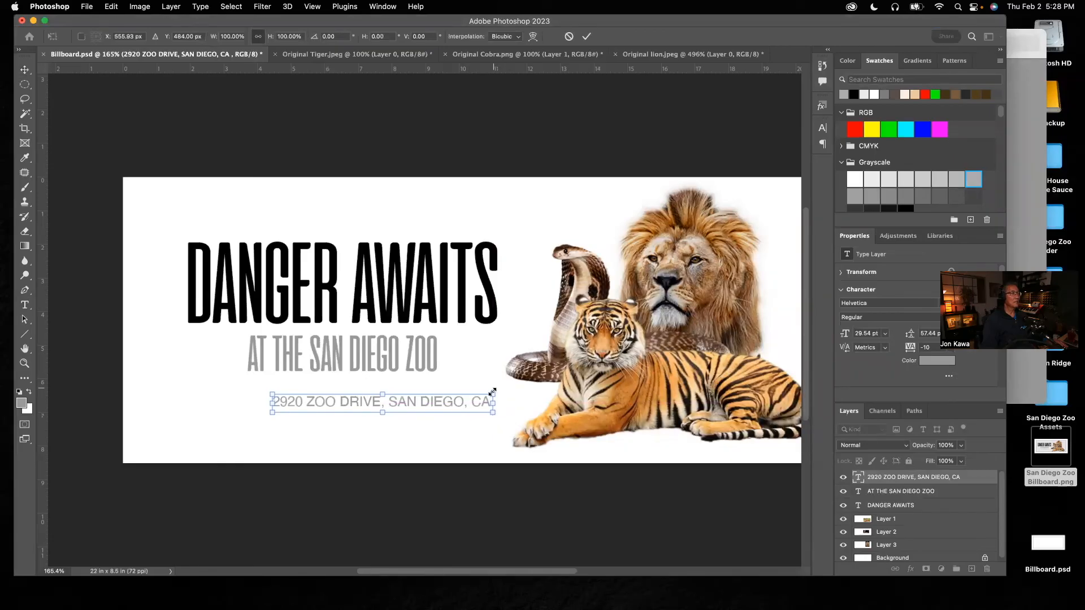
drag(492, 392, 418, 398)
key(Return)
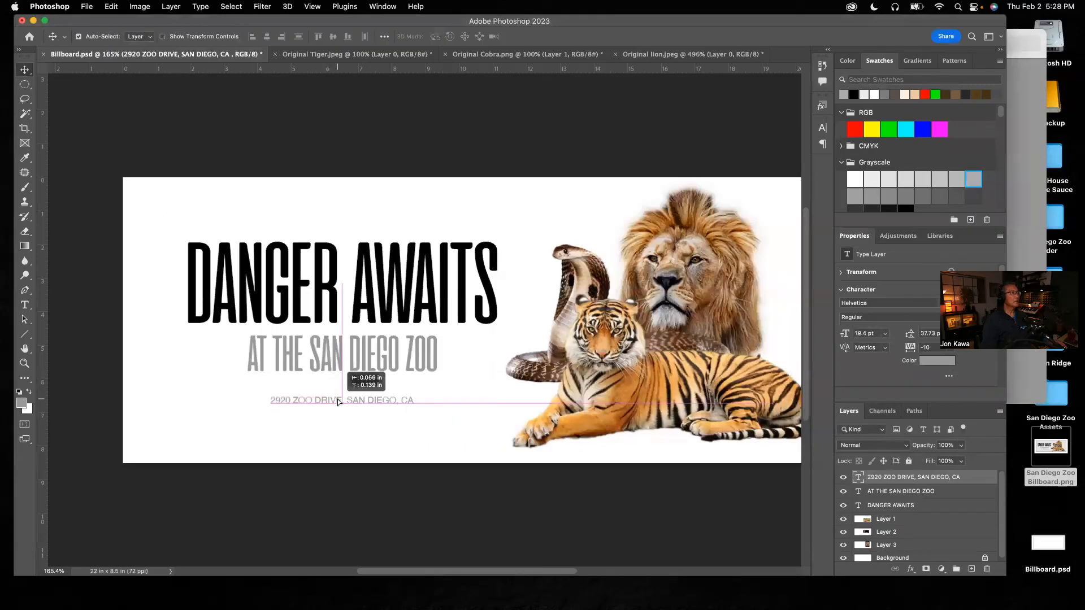
drag(337, 399, 335, 397)
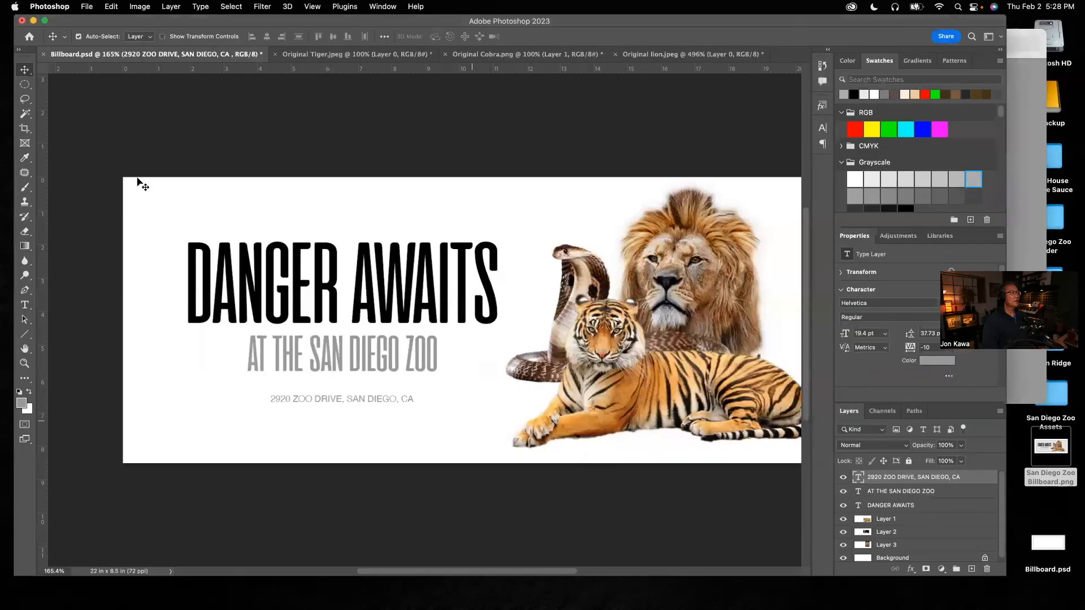
Recolor the whole address line beneath the subheading to black using the darkest grayscale swatch
click(24, 305)
click(354, 399)
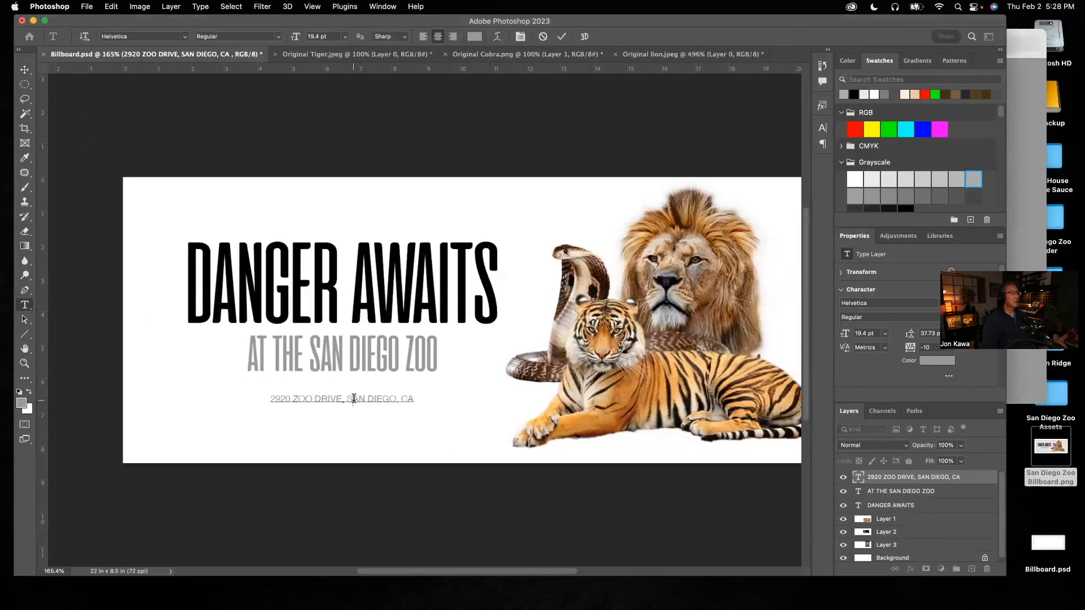
drag(413, 399, 264, 397)
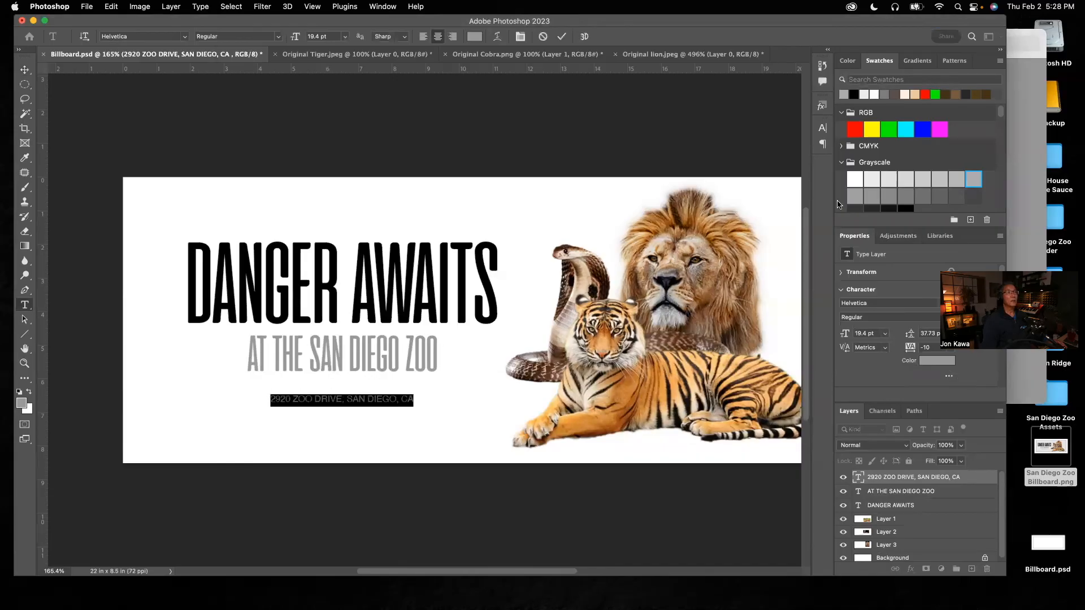
scroll(976, 166, down, 5)
scroll(928, 156, up, 5)
scroll(929, 156, down, 1)
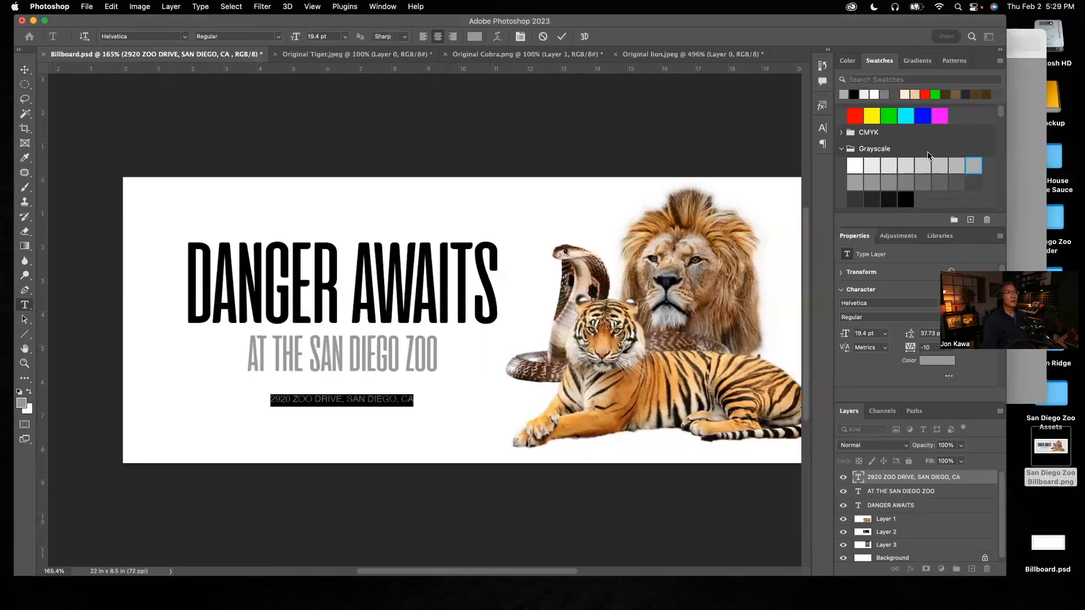
click(905, 198)
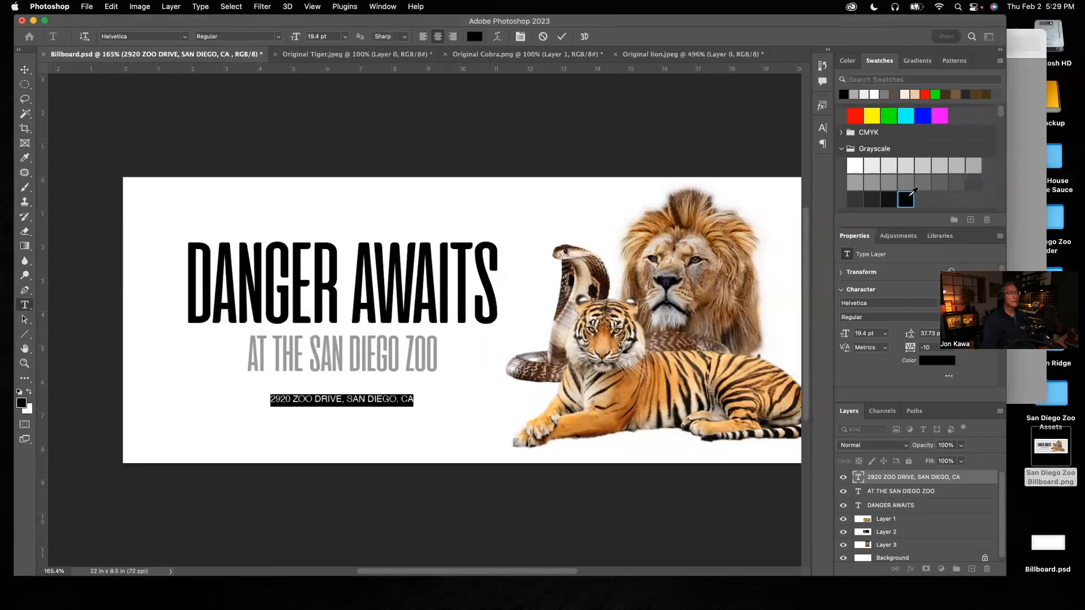
click(25, 69)
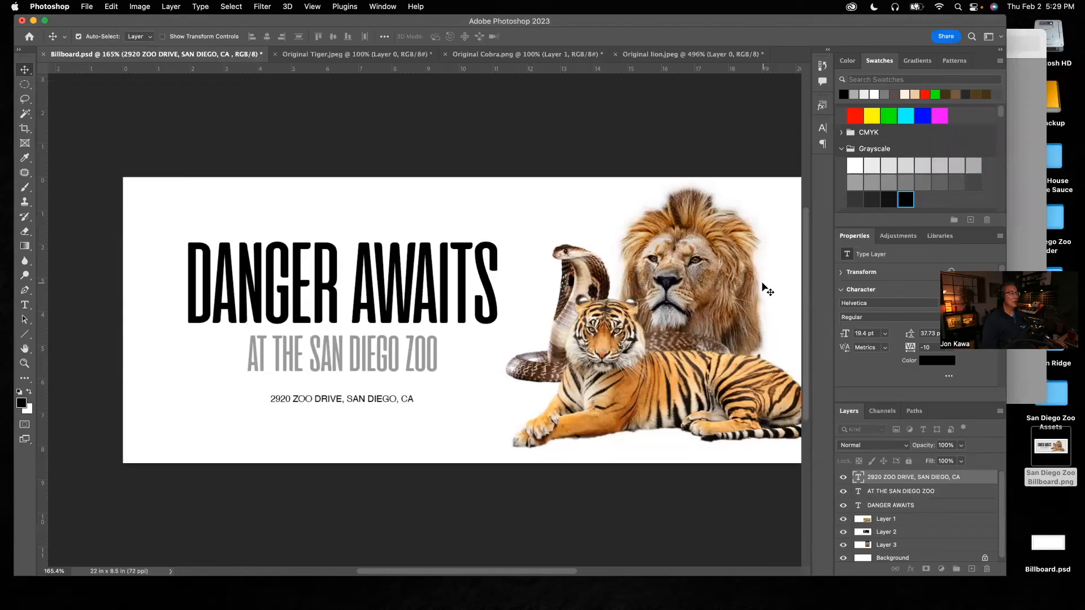
scroll(767, 290, right, 3)
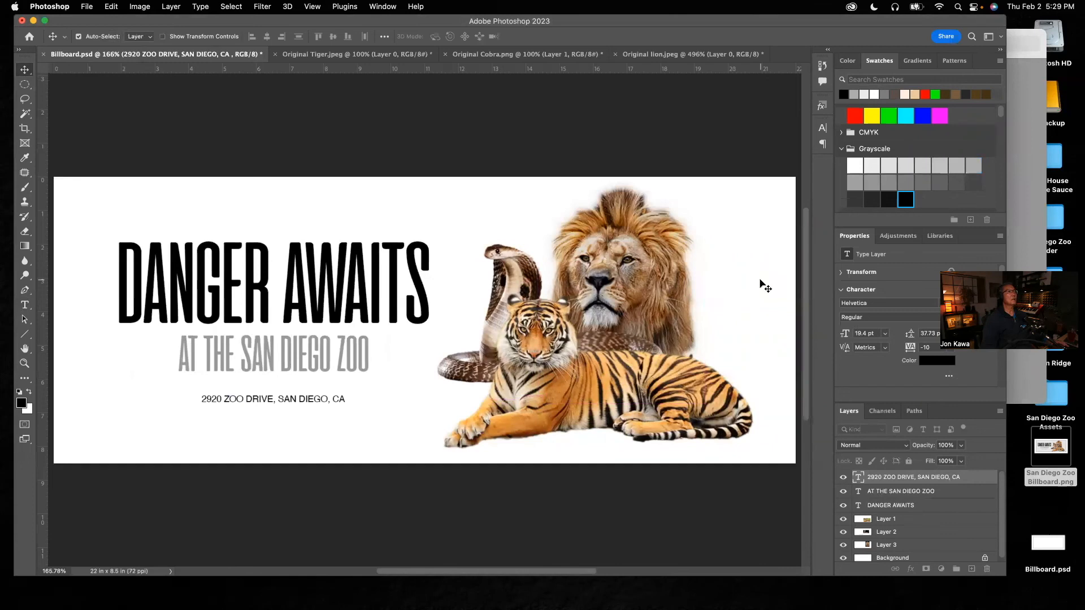
click(1026, 153)
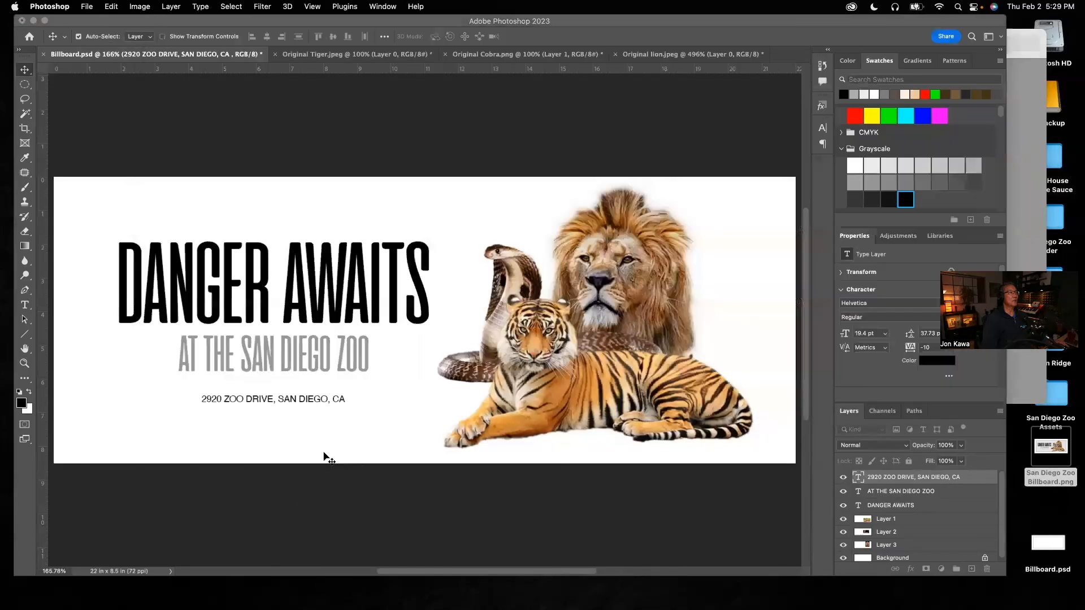
click(323, 466)
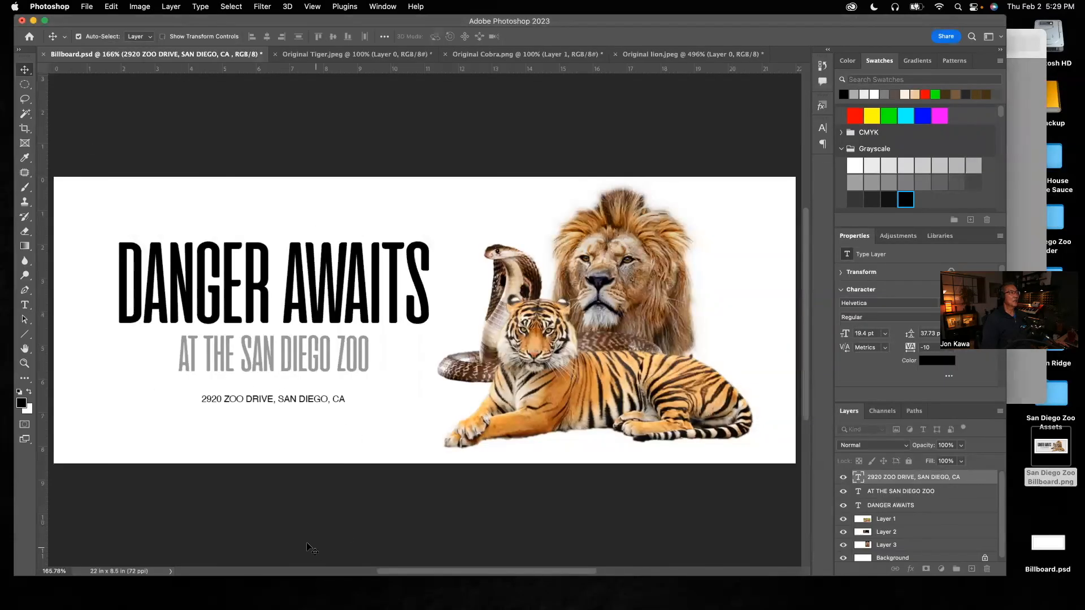
Scale the headline, subheading and address line together from their center to about 110.7%, and deselect them
scroll(416, 575, left, 3)
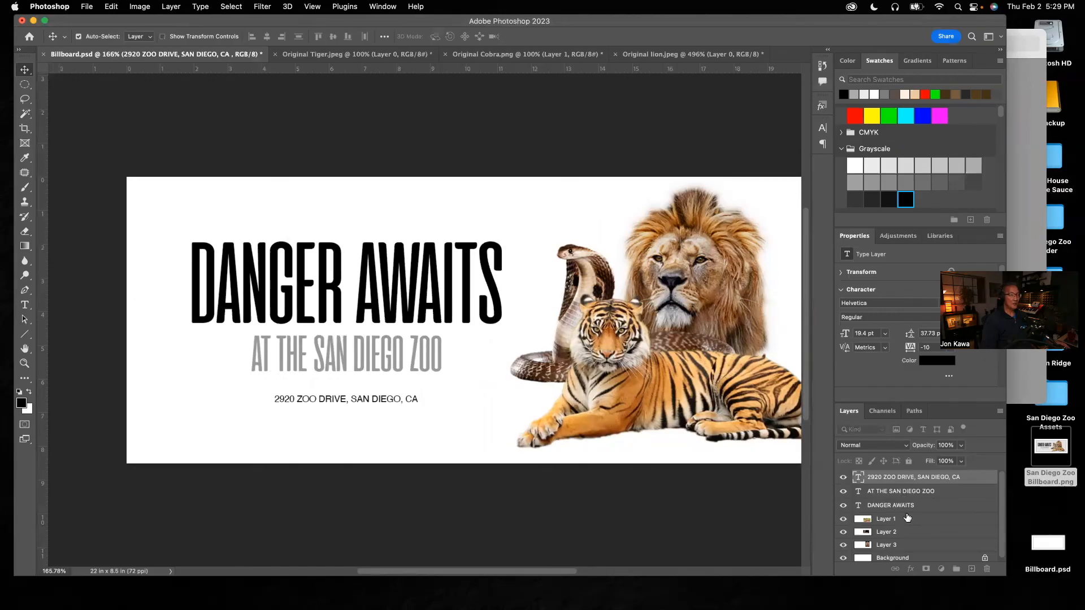
click(912, 481)
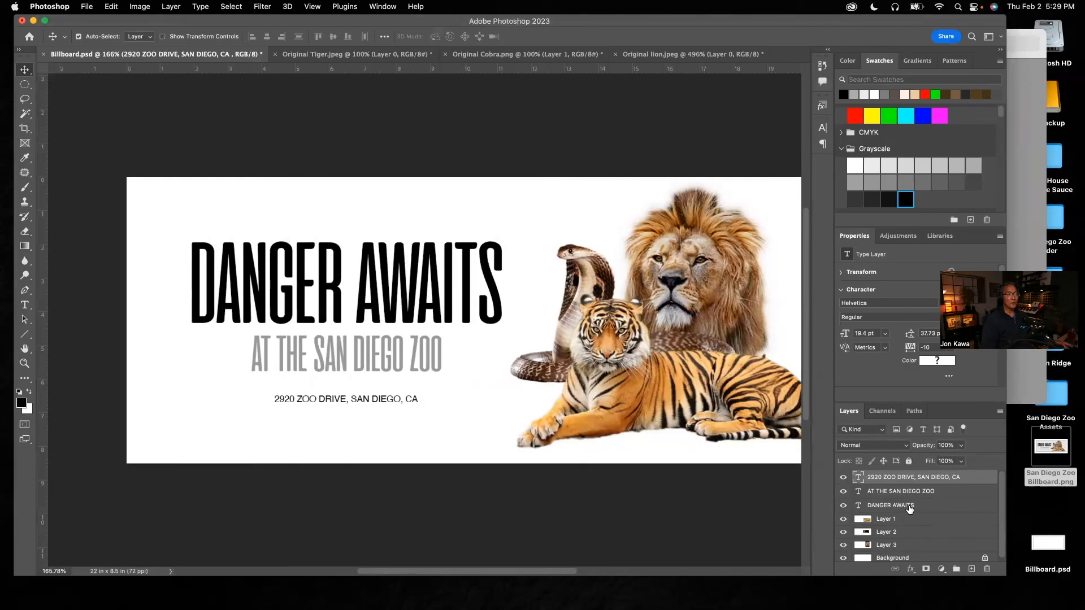
shift+click(909, 509)
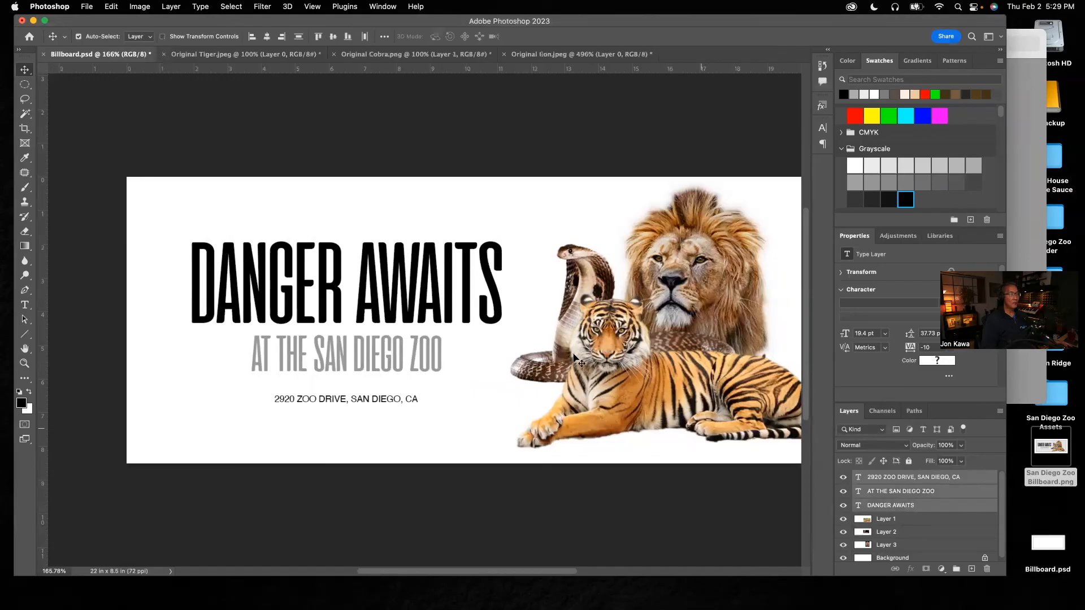
key(super+t)
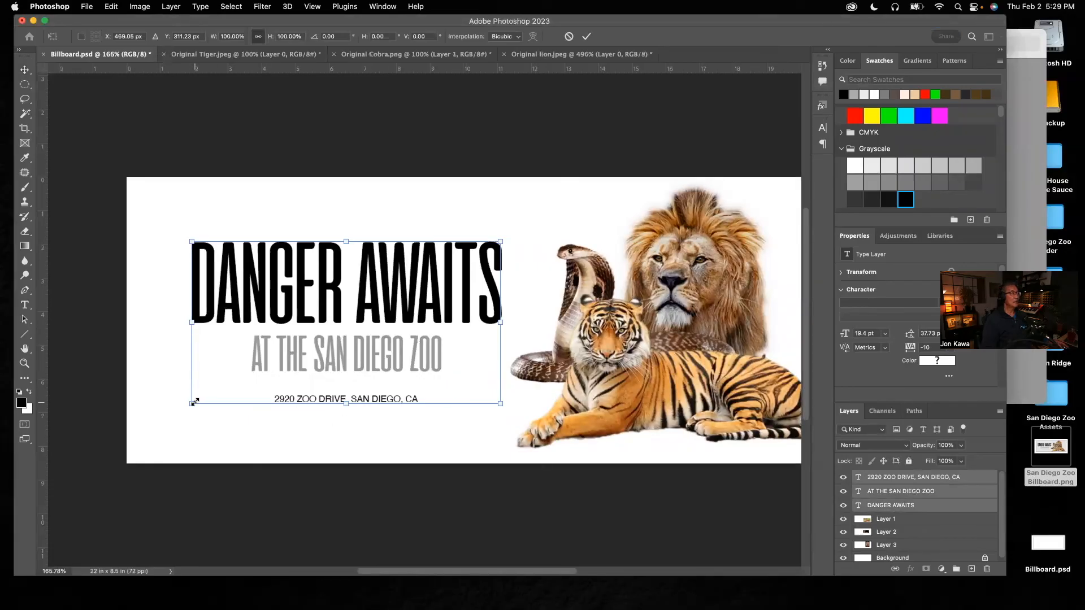
drag(192, 403, 177, 412)
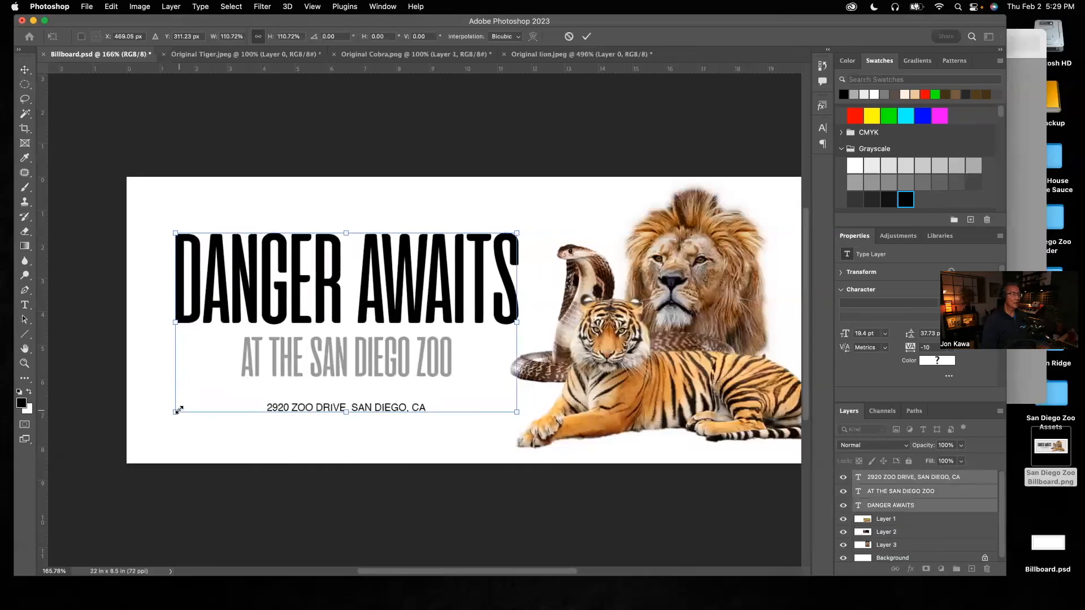
key(Return)
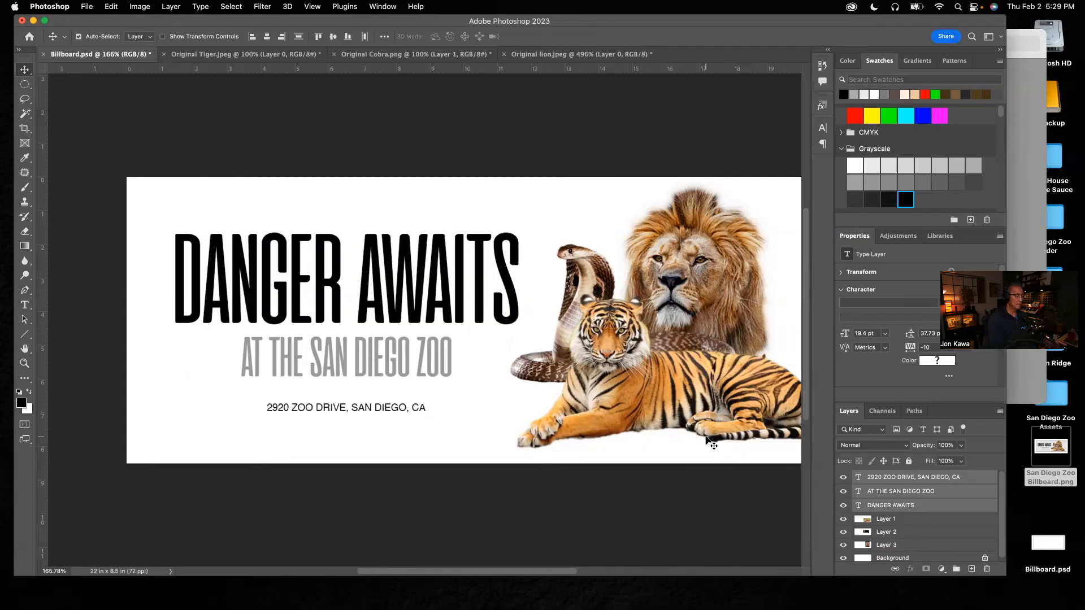
key(super)
scroll(708, 441, right, 3)
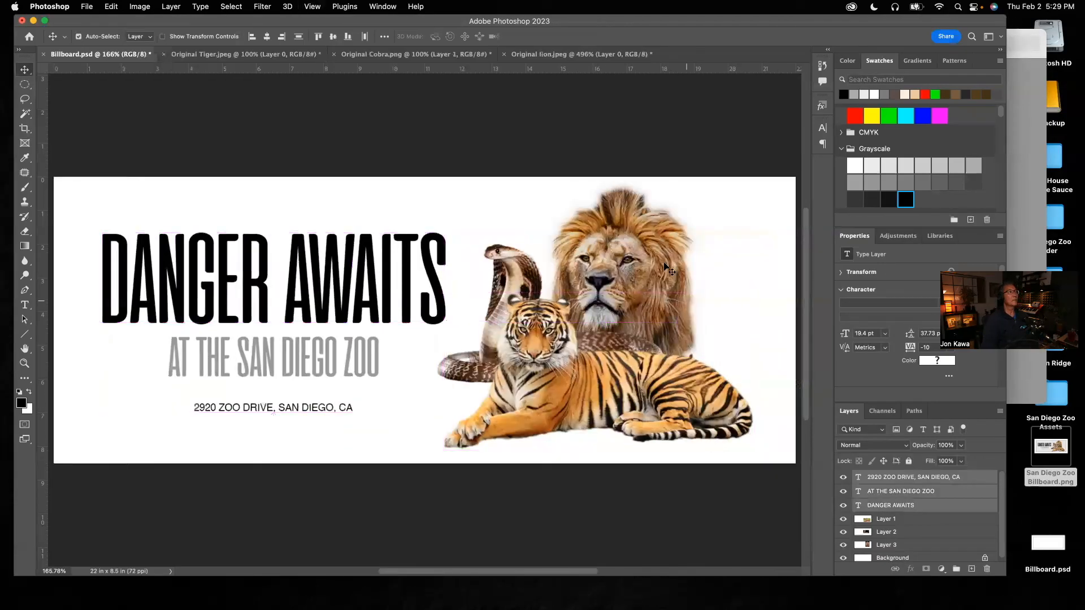
click(586, 116)
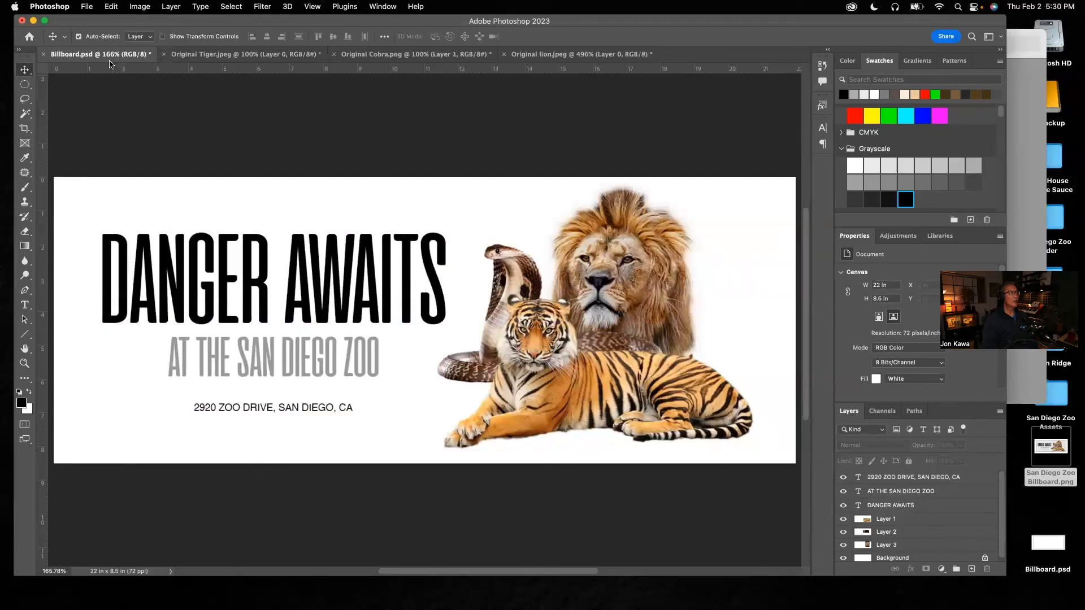
Save Billboard.psd with Maximize Compatibility enabled
key(super)
key(super+s)
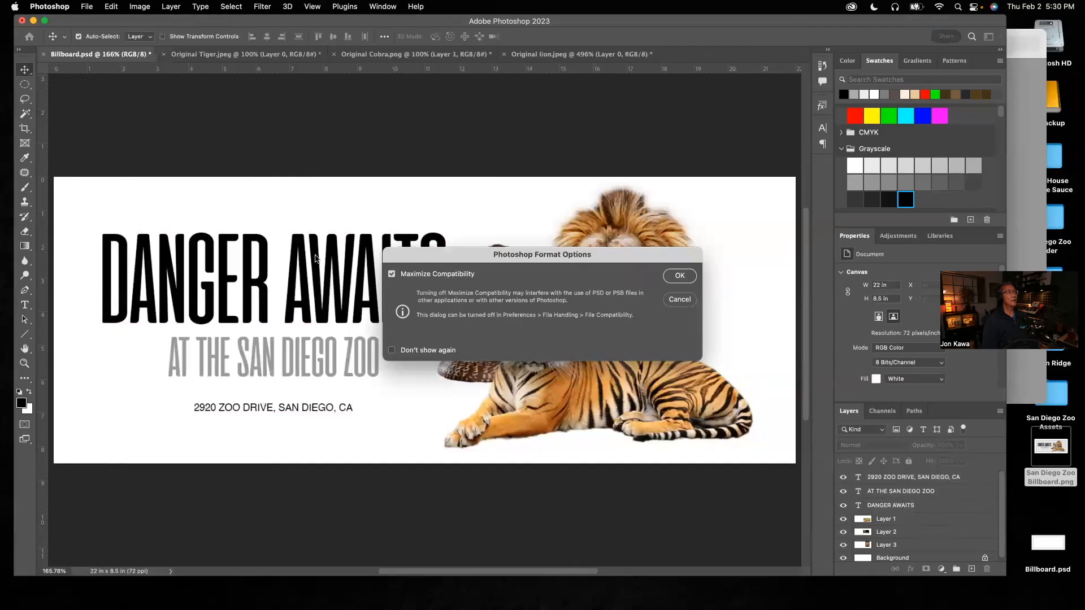
click(680, 277)
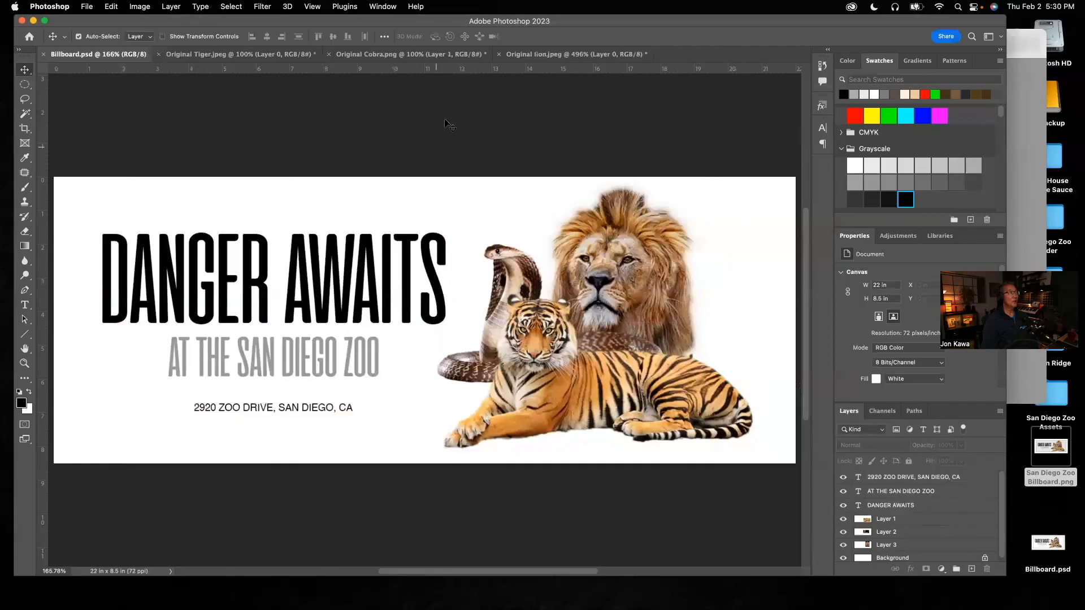
Examine the file formats offered for saving a copy of the billboard, leaving the dialog without saving a copy
click(87, 8)
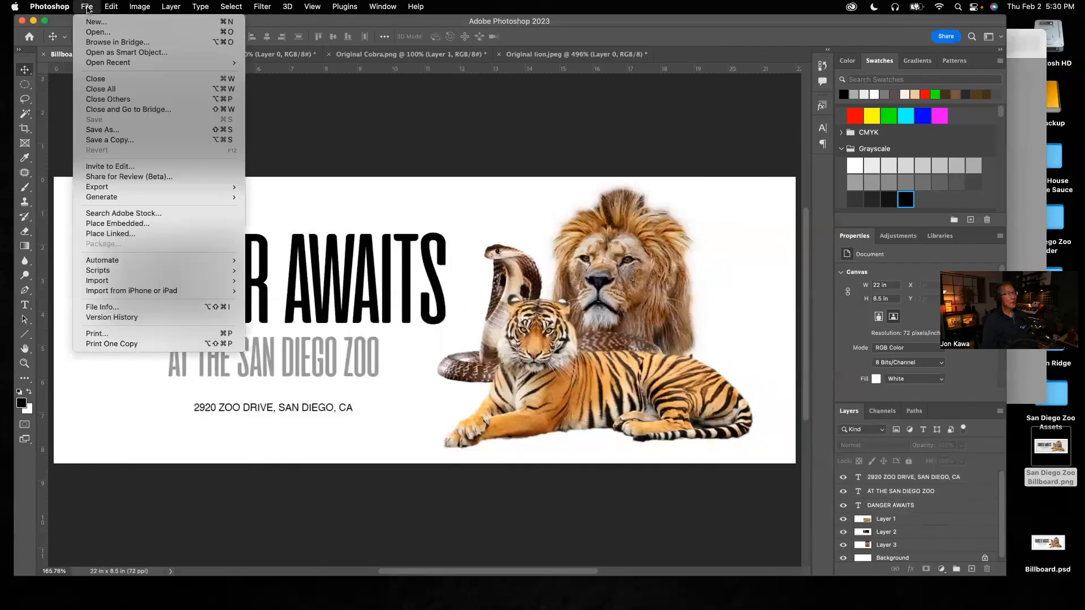
click(103, 141)
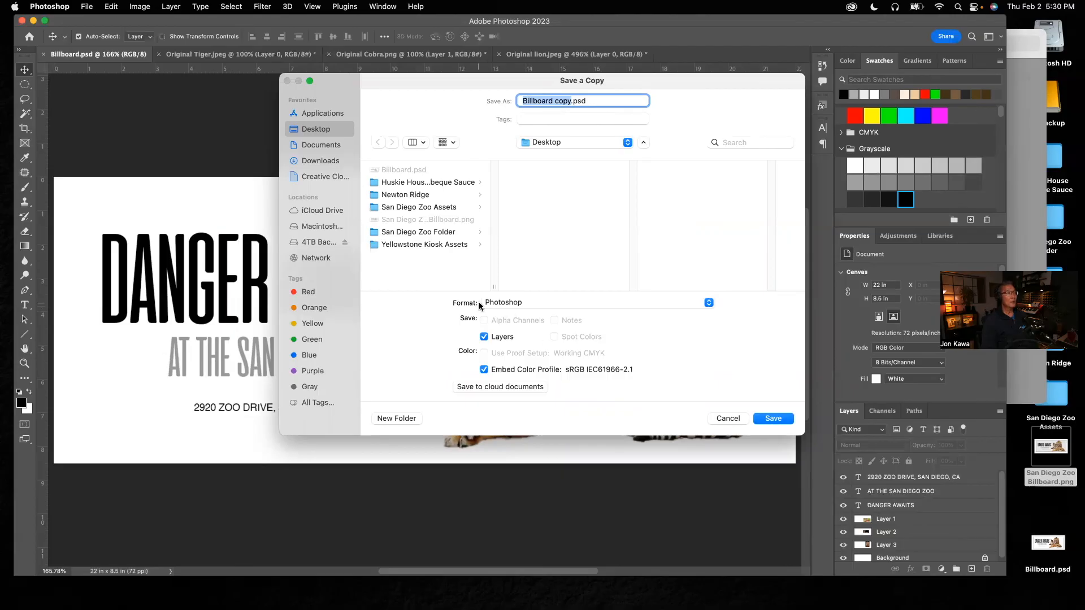
click(708, 303)
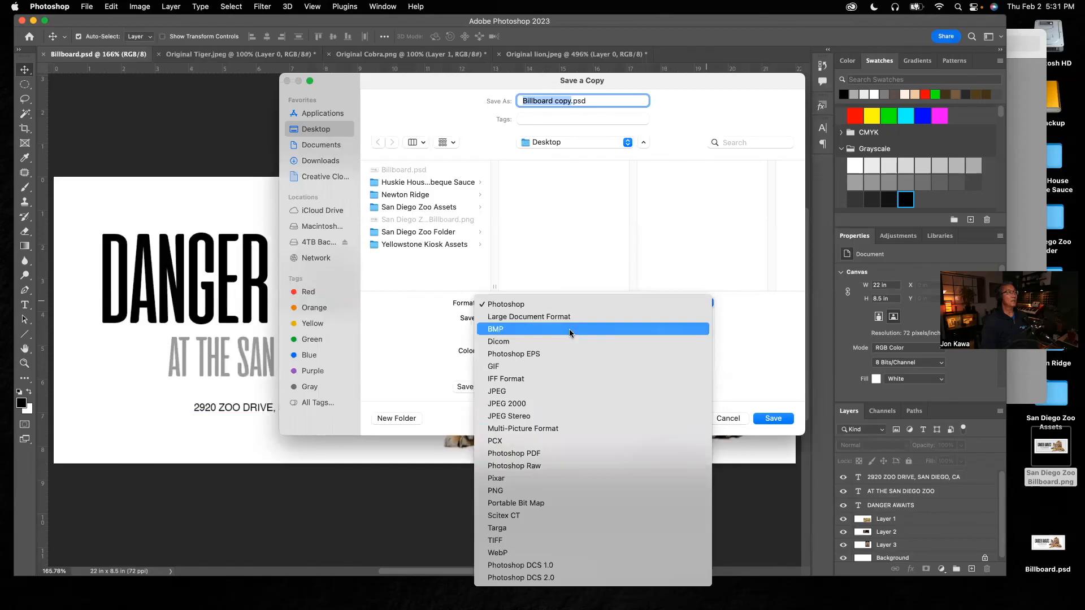
click(387, 314)
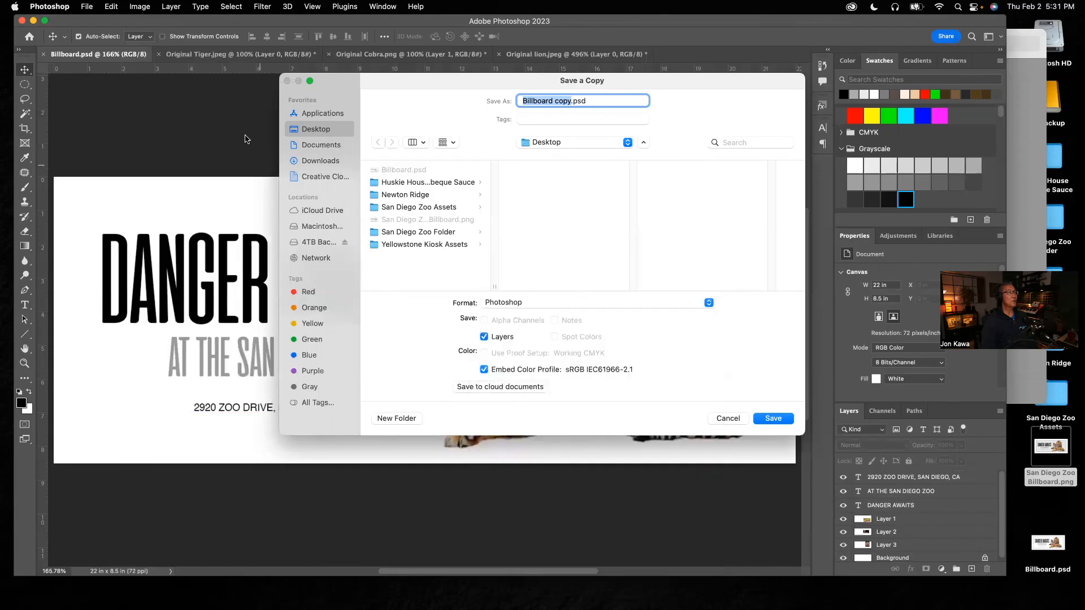
click(727, 418)
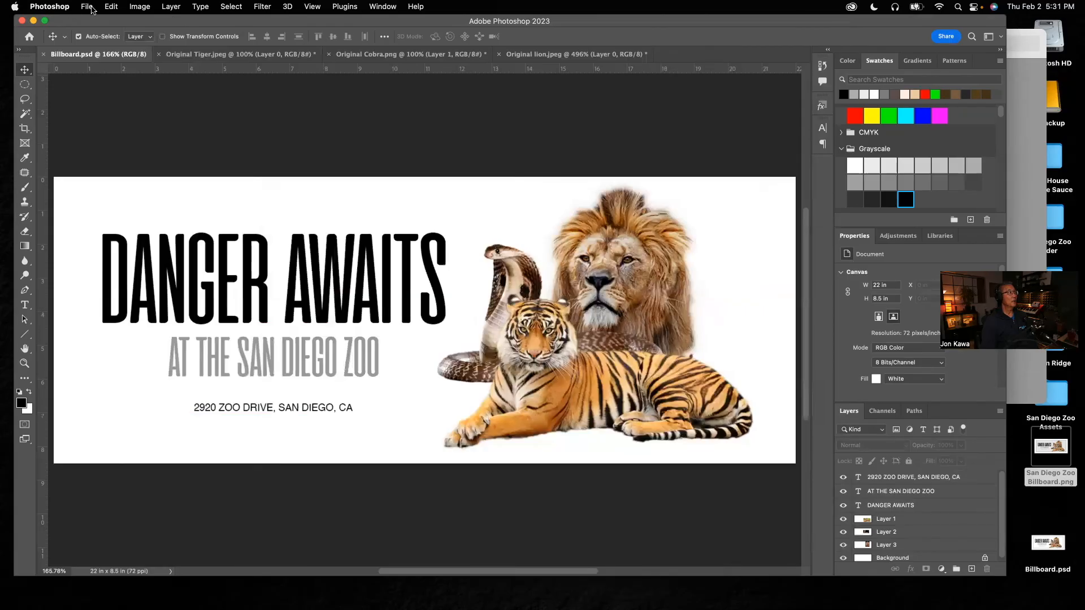
click(89, 7)
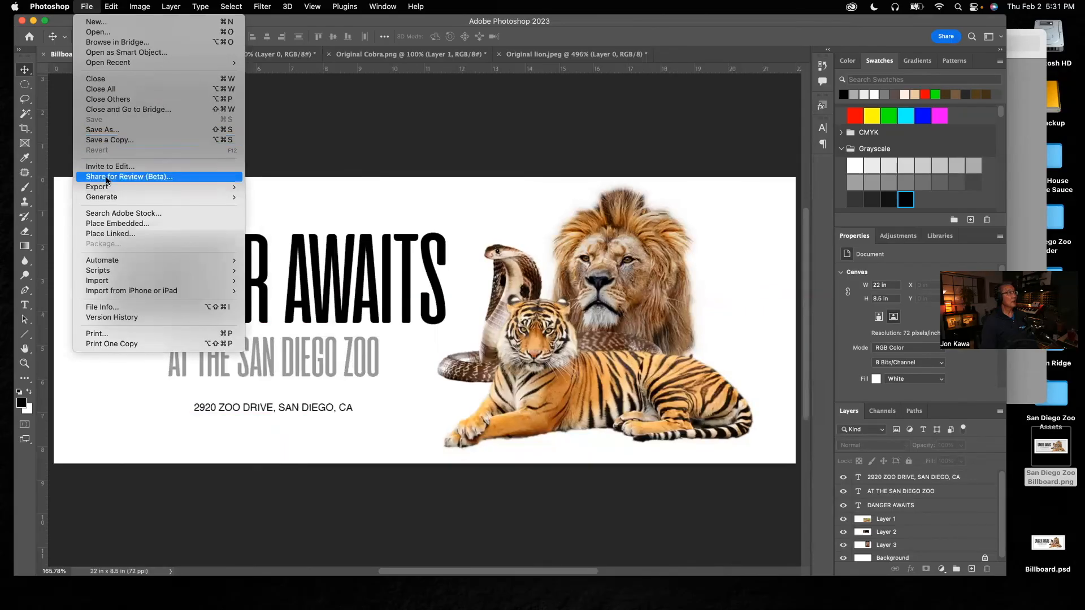
mouse_move(113, 190)
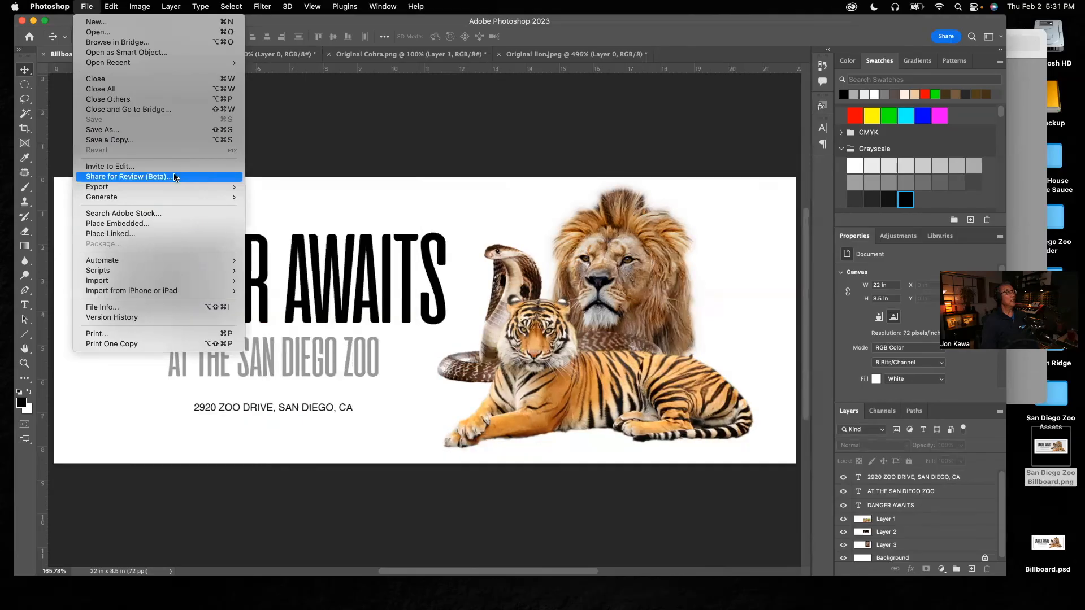
click(109, 143)
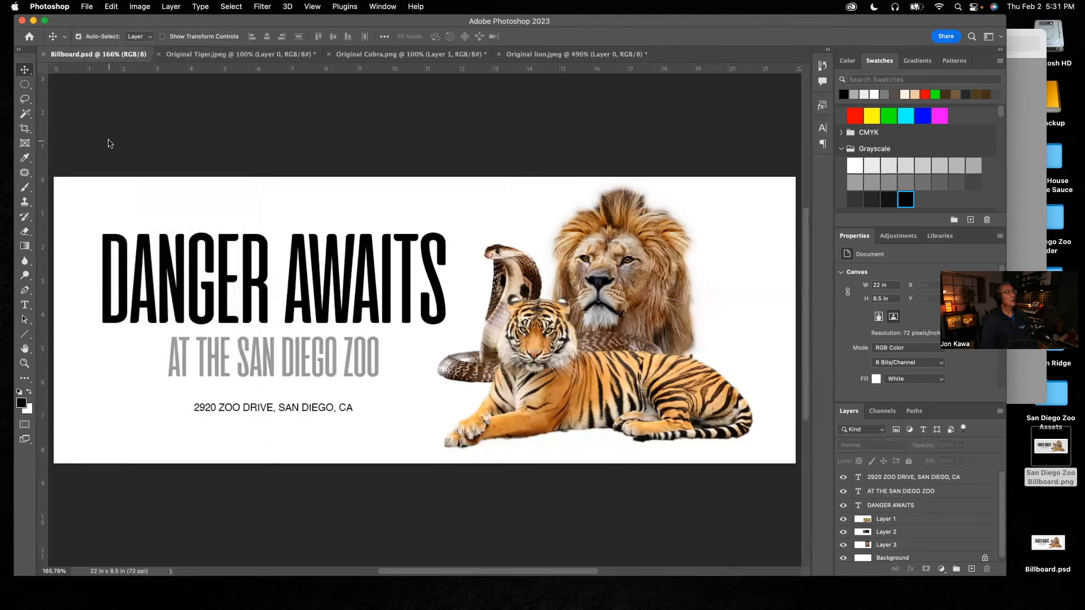
click(553, 308)
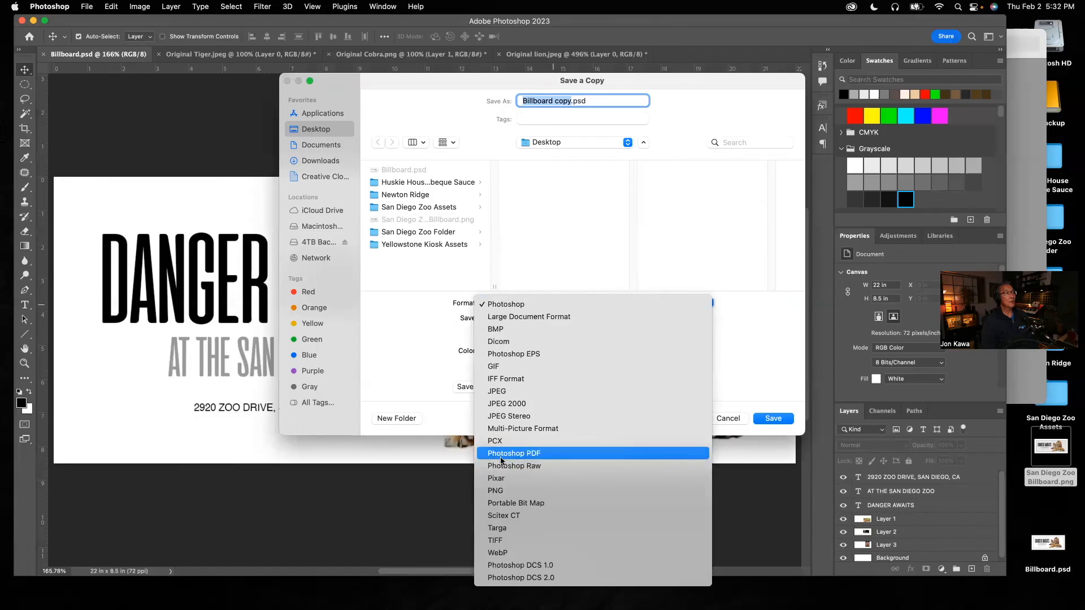
click(421, 340)
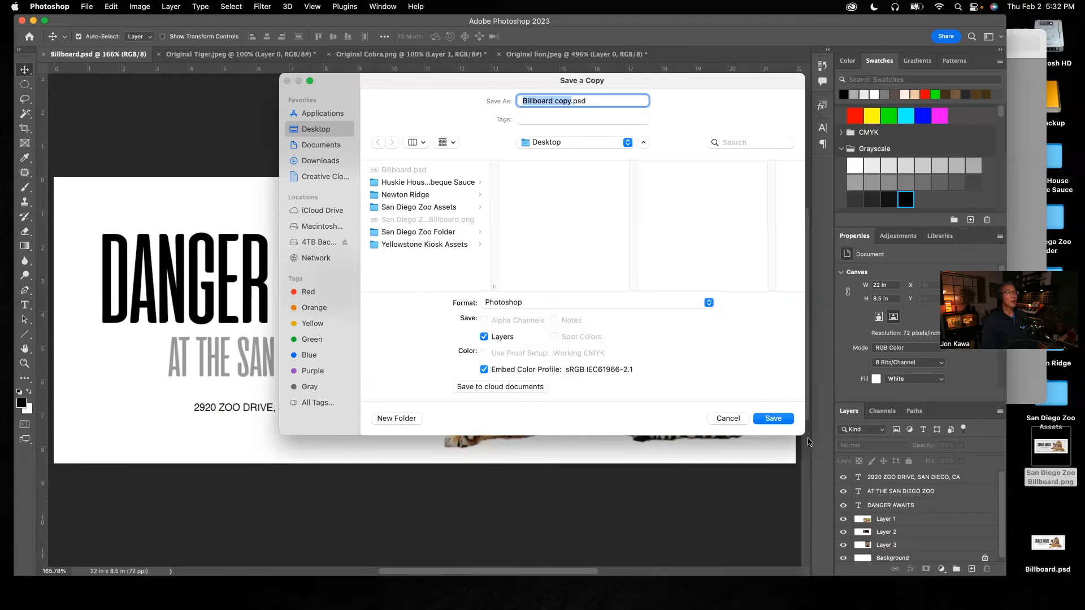
click(729, 419)
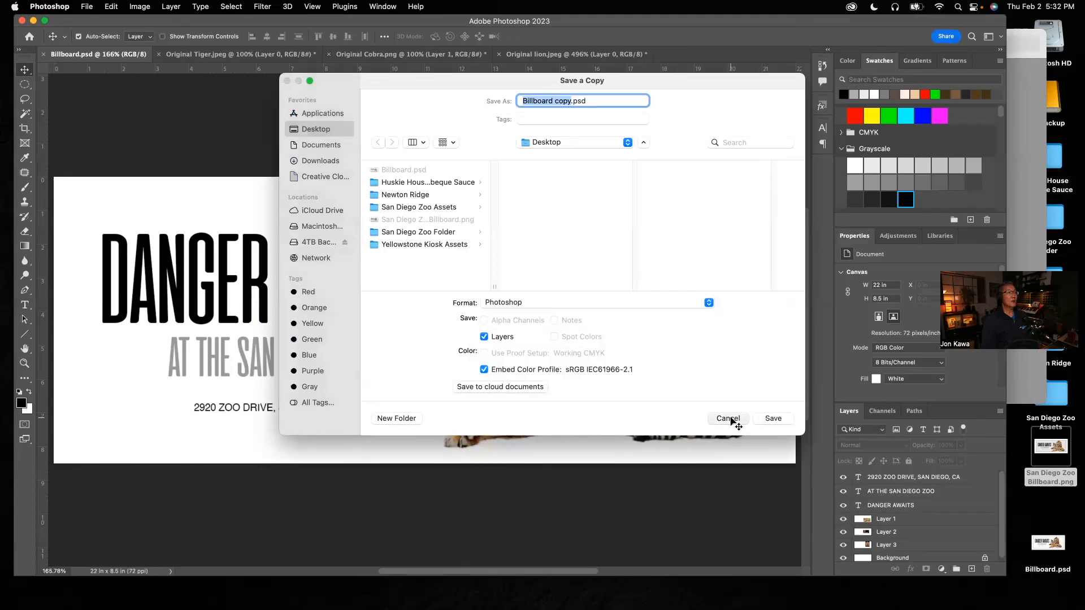